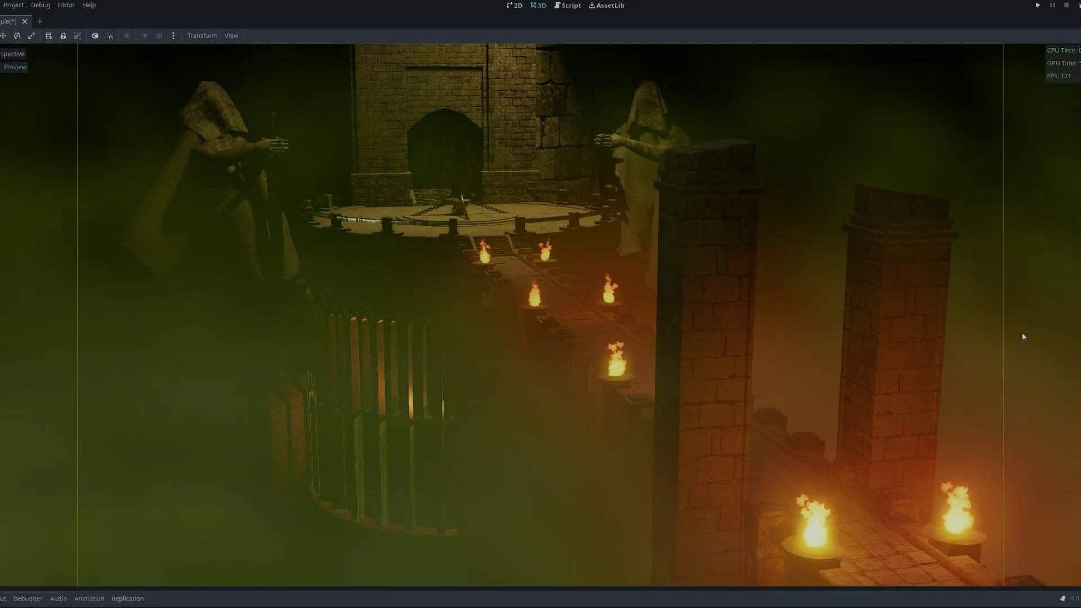
# Turn off Preview and freelook along the fogged bridge up to the temple's stairway door
pyautogui.click(15, 67)
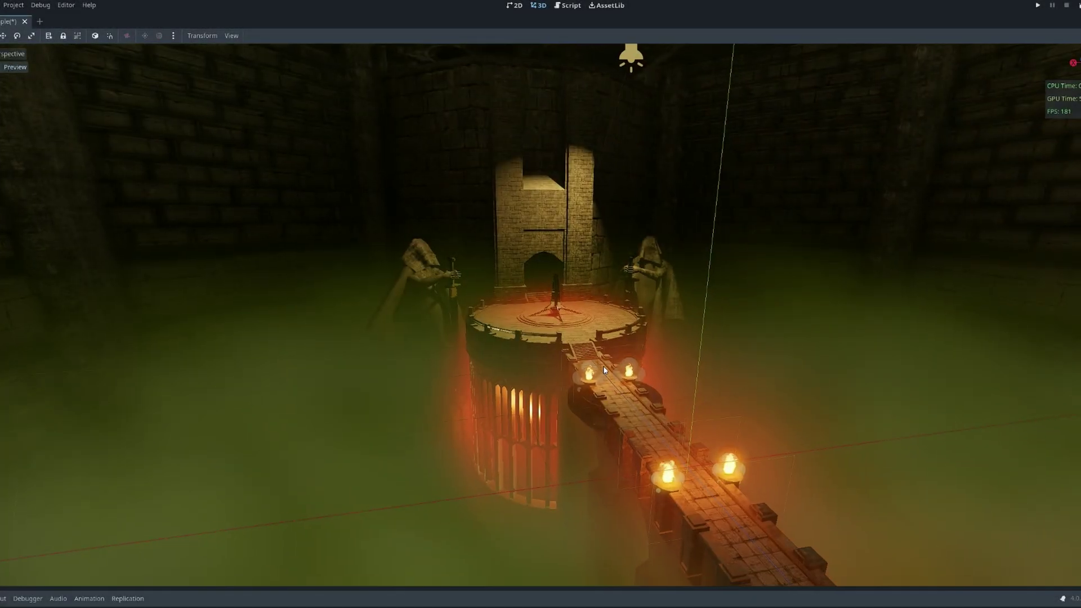
pyautogui.scroll(5, 580, 349)
pyautogui.moveTo(602, 369); pyautogui.dragTo(569, 349, button='middle')
pyautogui.scroll(-4, 550, 313)
pyautogui.scroll(10, 568, 350)
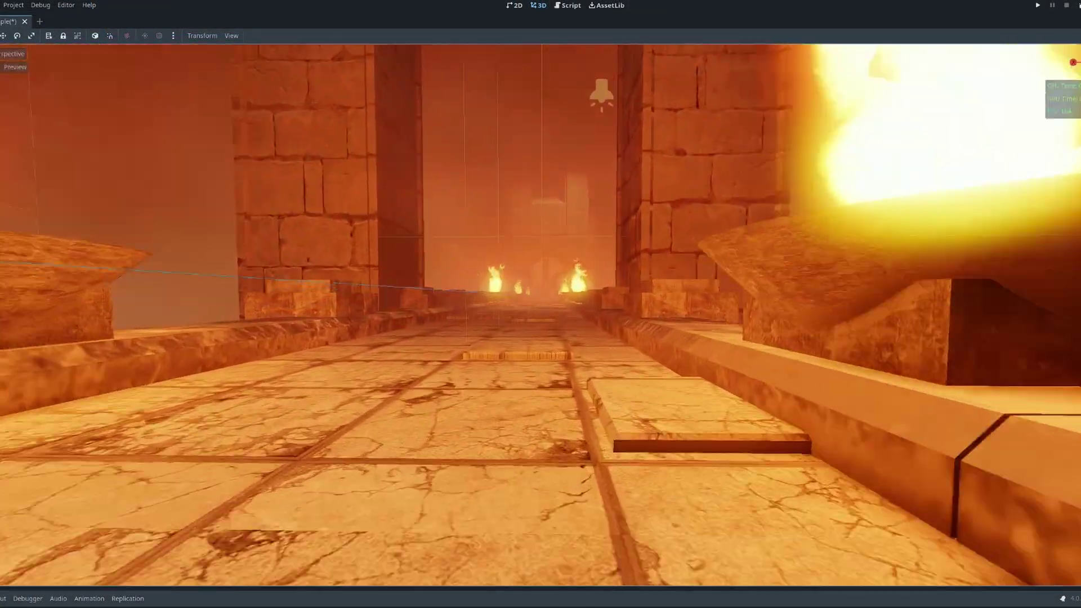
pyautogui.middleClick(1058, 82)
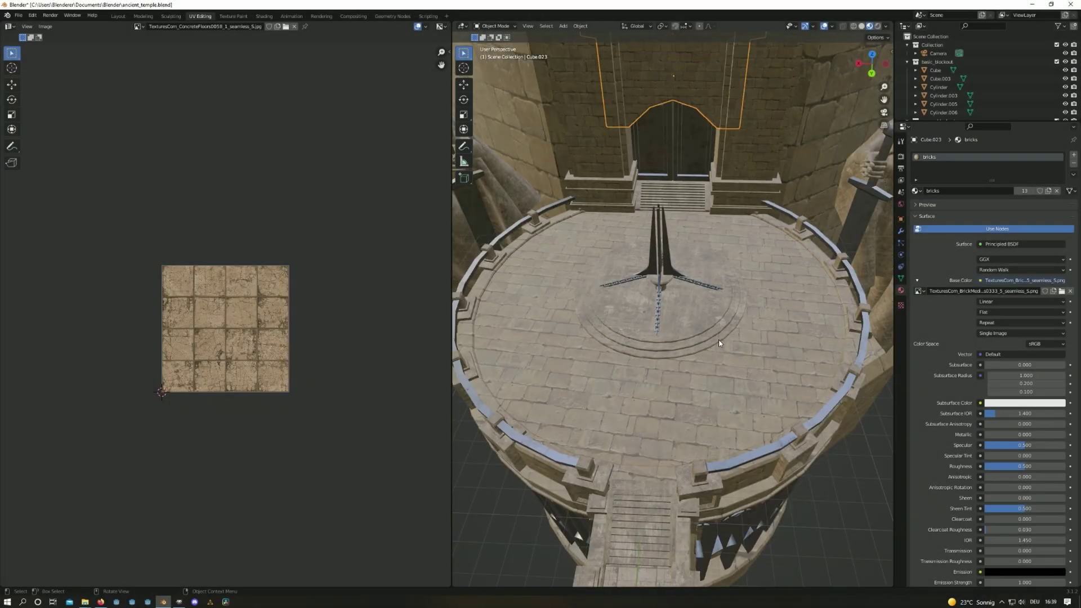
# Orbit and zoom in on the blockout's platform and railing
pyautogui.moveTo(721, 343); pyautogui.dragTo(703, 349, button='middle')
pyautogui.scroll(2, 664, 373)
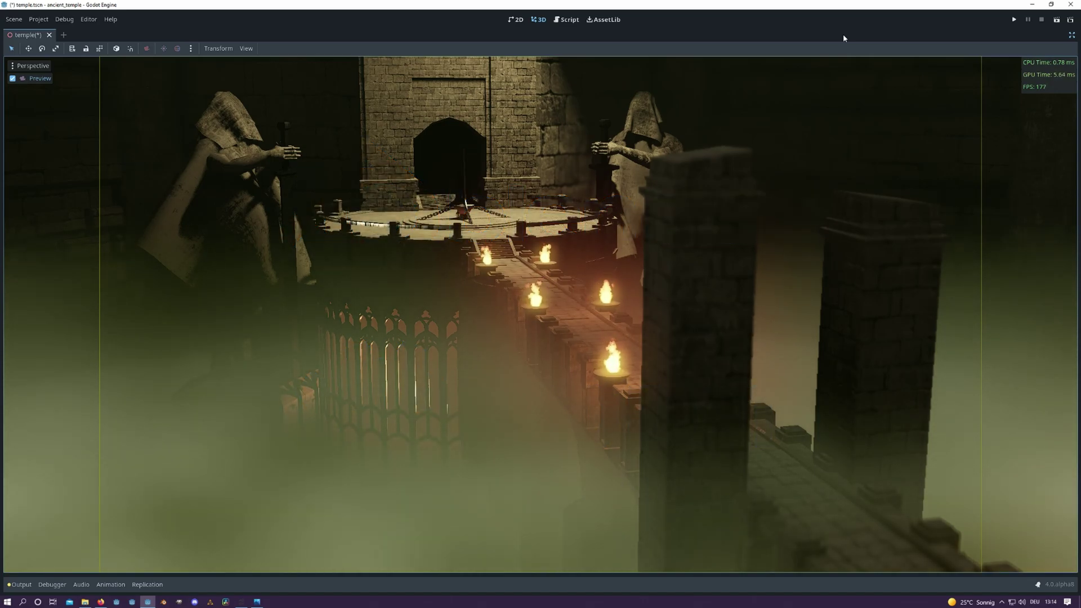
# Exit distraction-free mode and unhide the torch nodes Node3D7 and Node3D8
pyautogui.click(1073, 35)
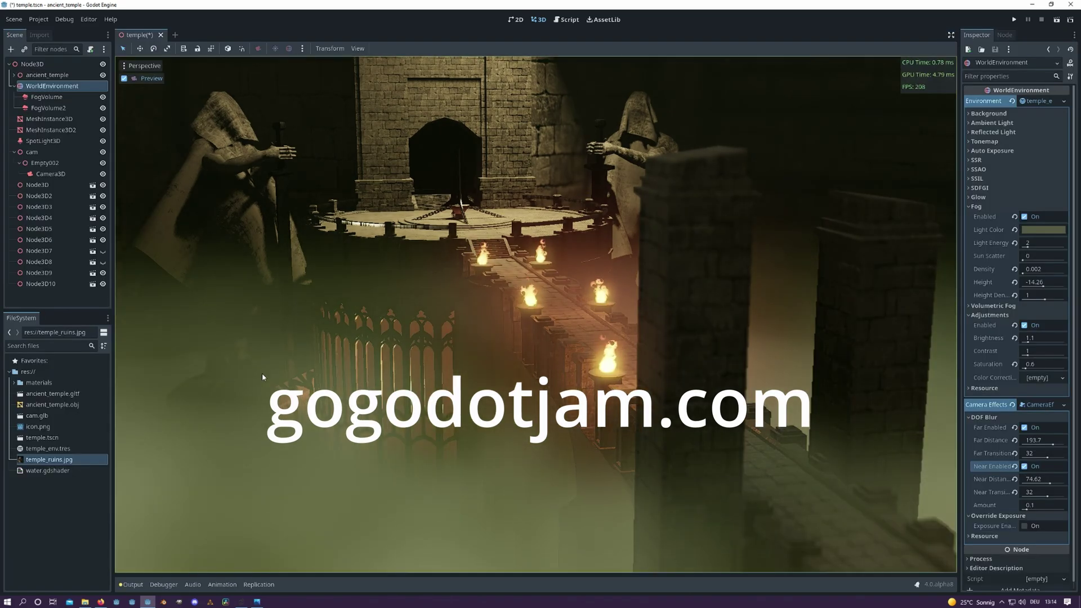
pyautogui.click(102, 250)
pyautogui.click(103, 262)
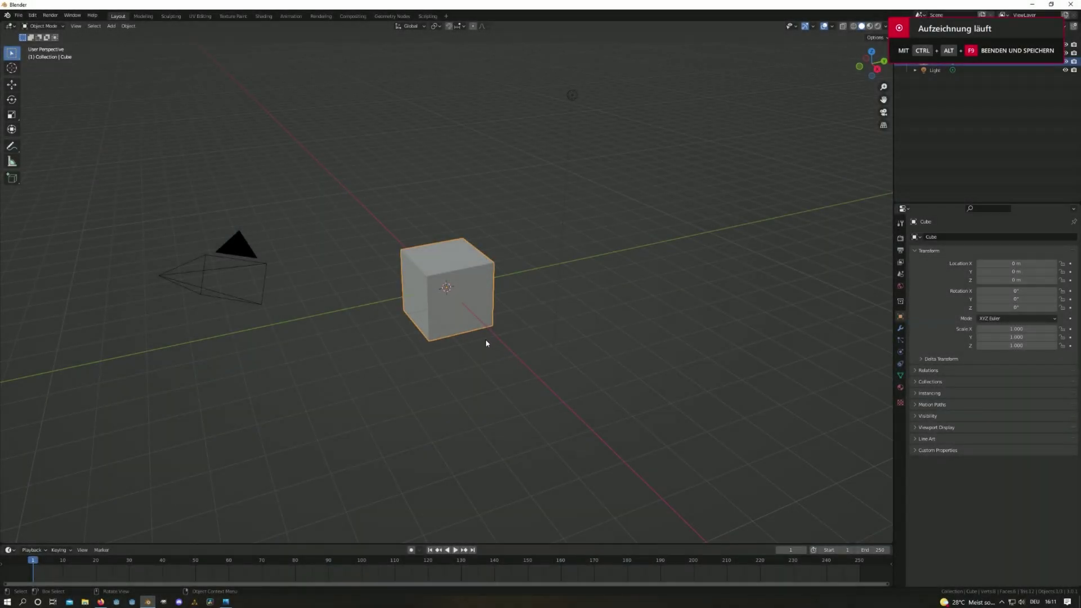
# Delete the default cube, camera and light
pyautogui.press('a')
pyautogui.press('x')
pyautogui.click(485, 339)
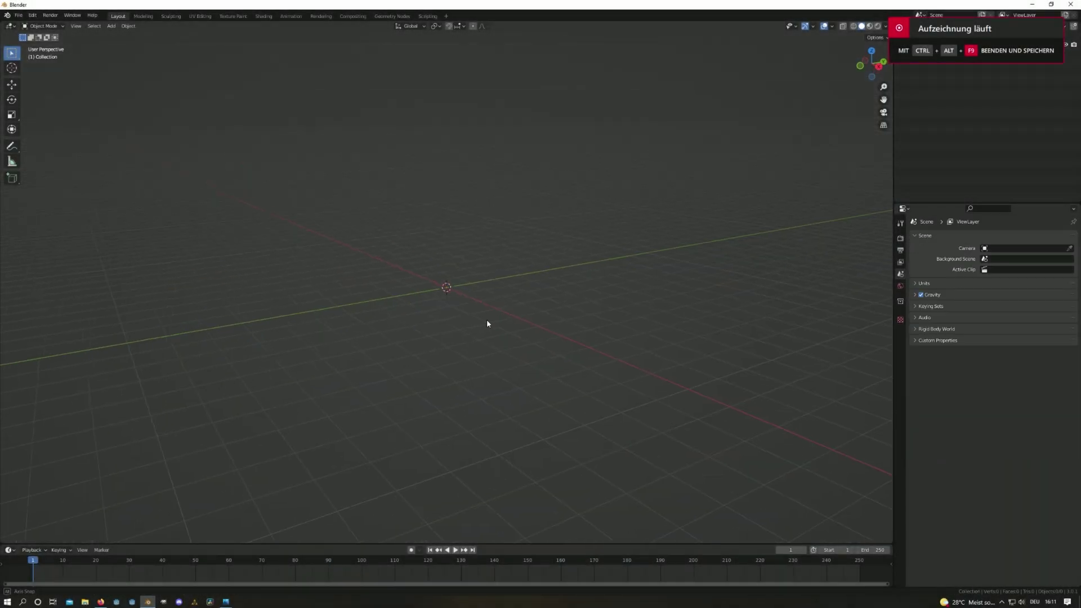
# Add a new cube to the empty scene and orbit around it
pyautogui.hotkey('shift', 'a')
pyautogui.click(494, 319)
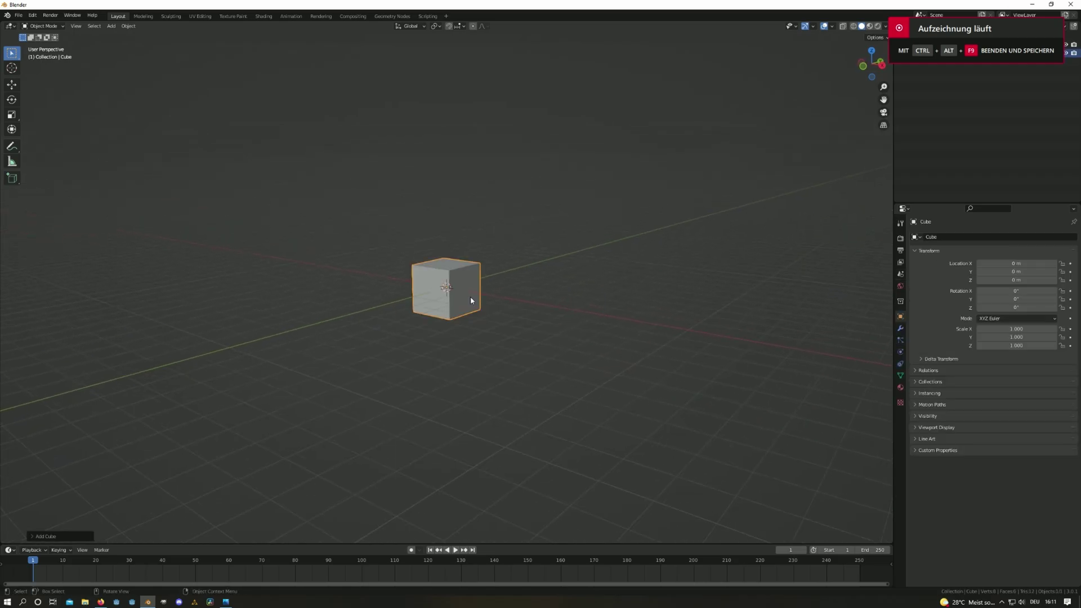
pyautogui.moveTo(494, 301); pyautogui.dragTo(496, 309, button='middle')
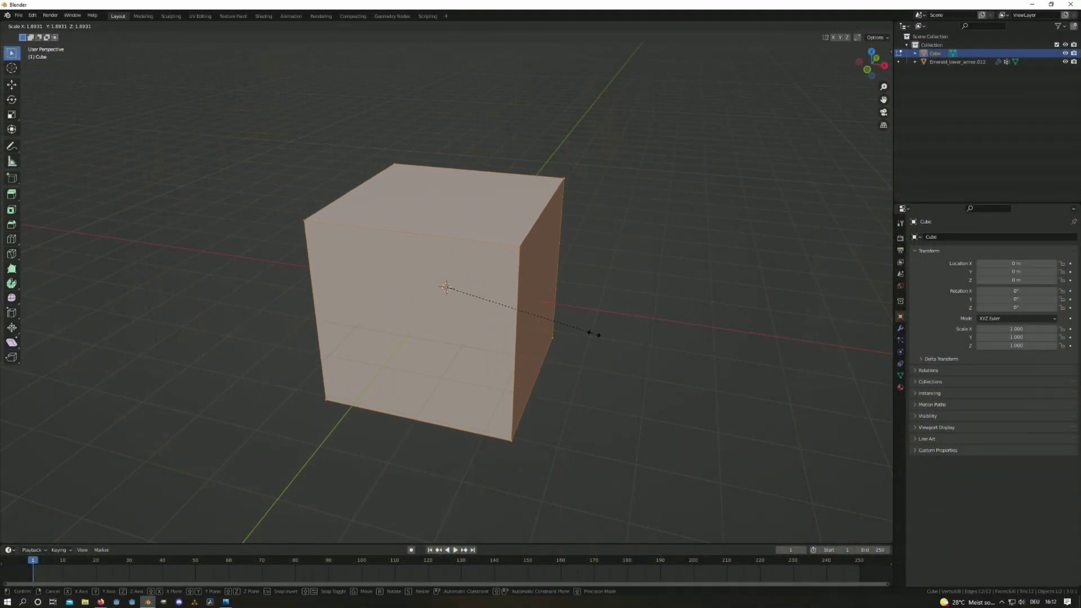
# Drop the cube to the figure's feet, scale the flat cylinder, and save as ancient_temple.blend
pyautogui.press('g')
pyautogui.press('z')
pyautogui.click(556, 388)
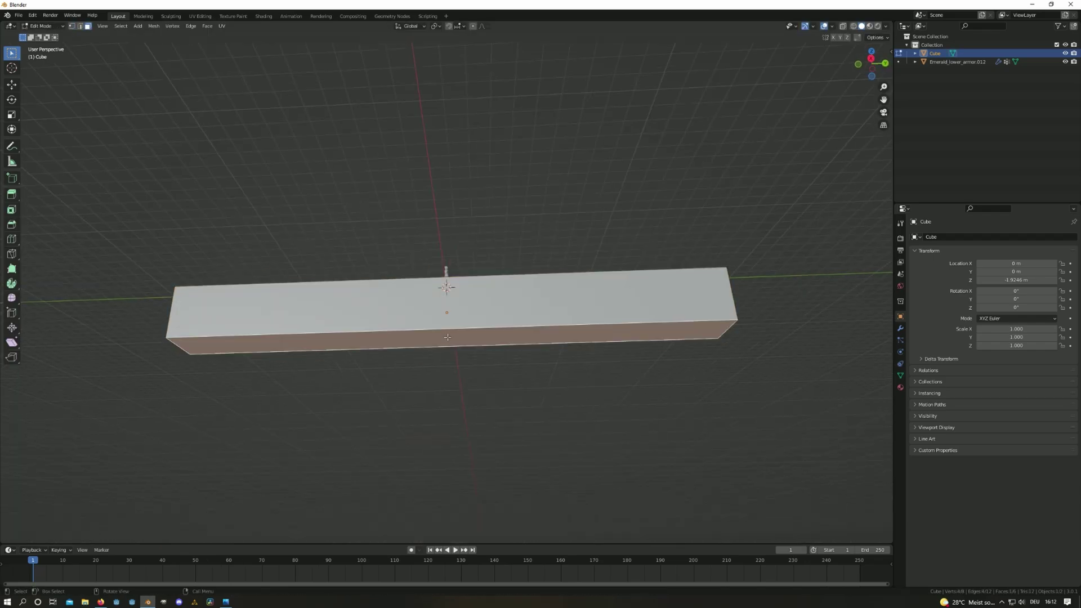
pyautogui.press('s')
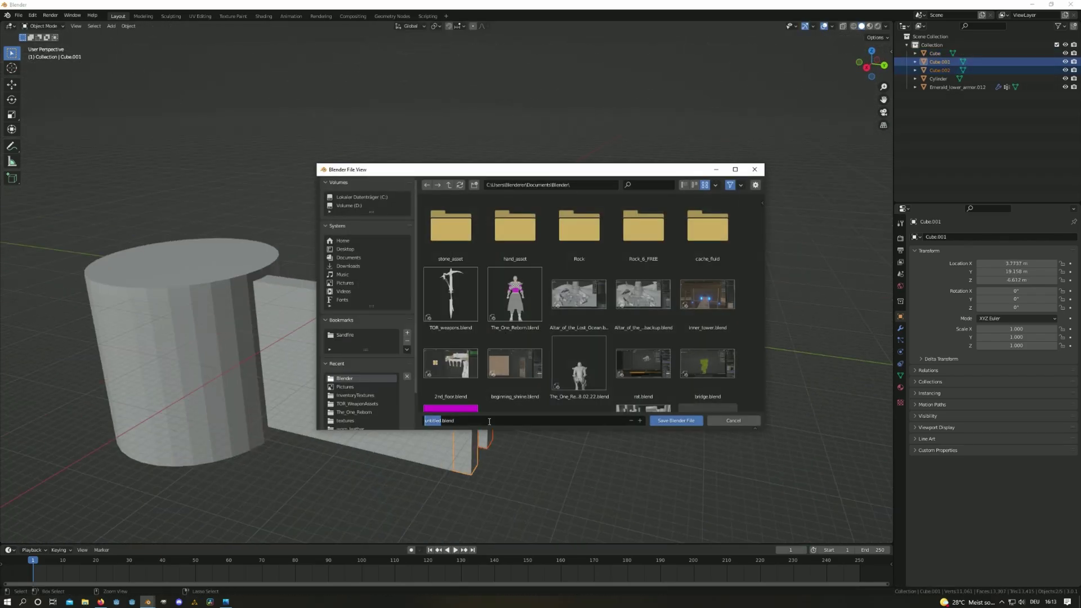
pyautogui.press('Return')
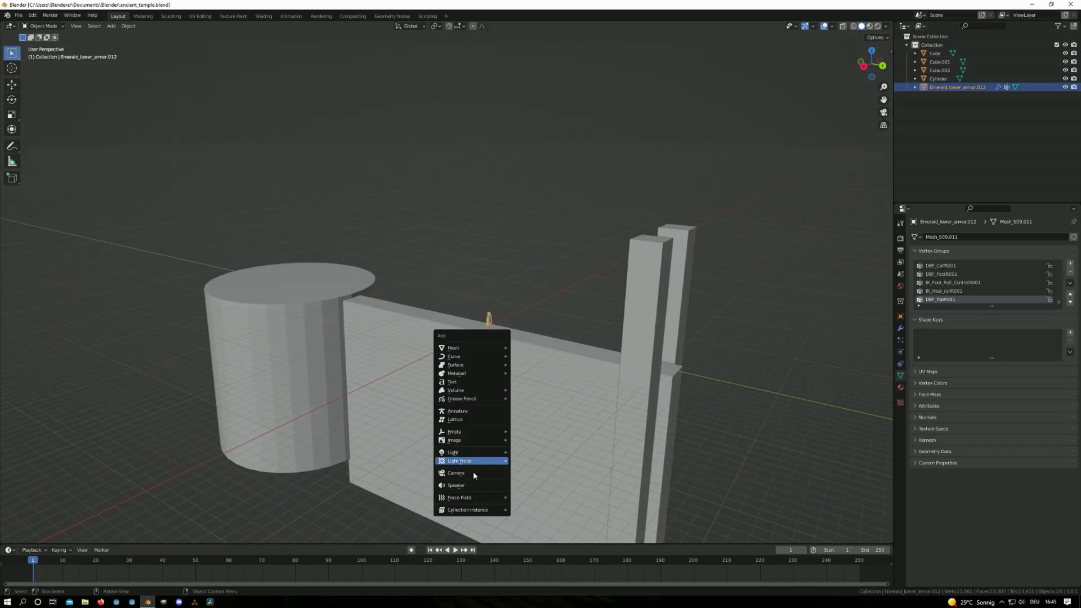
# Add a camera turned 180° on Z, look through it, and walk it toward the blockout
pyautogui.click(473, 474)
pyautogui.press('KP_Divide')
pyautogui.press('Return')
pyautogui.press('KP_0')
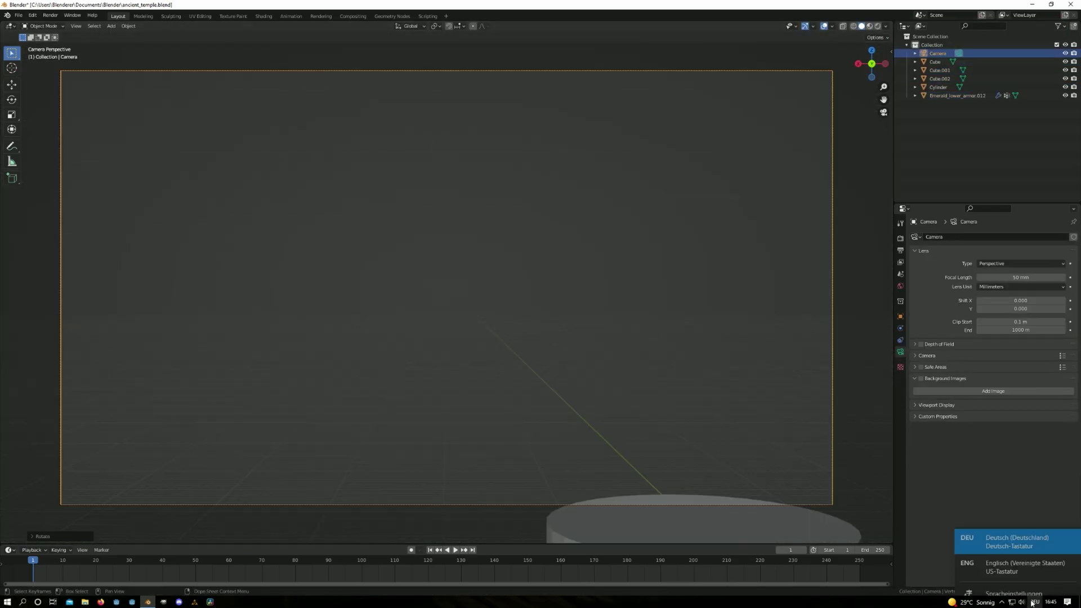
pyautogui.click(1005, 561)
pyautogui.hotkey('shift', '`')
pyautogui.press('w')
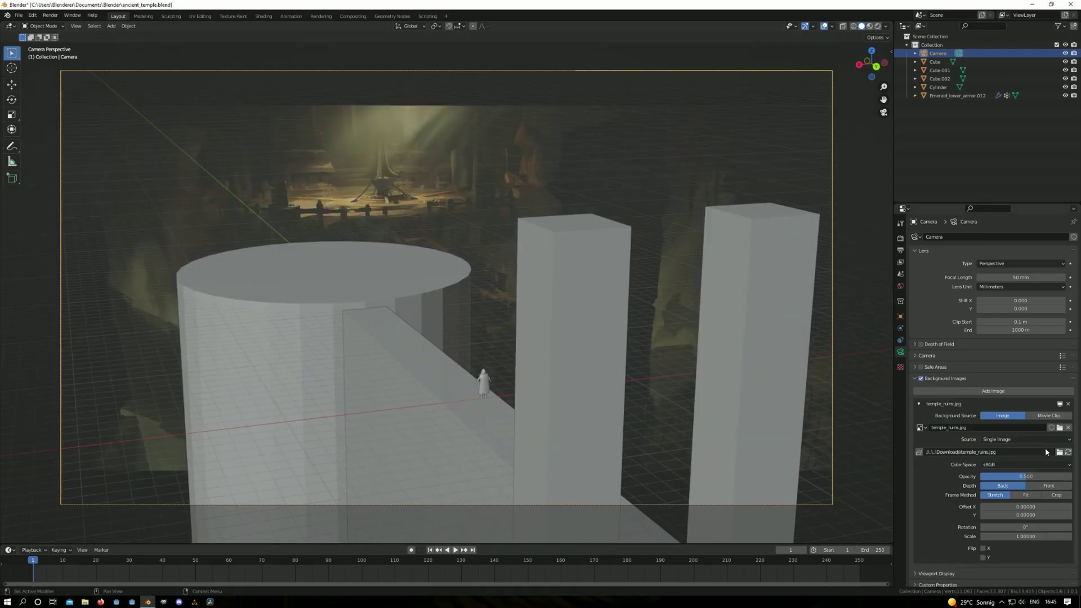
# Set the temple_ruins.jpg background to Depth Front and reposition the camera to frame it
pyautogui.click(1036, 486)
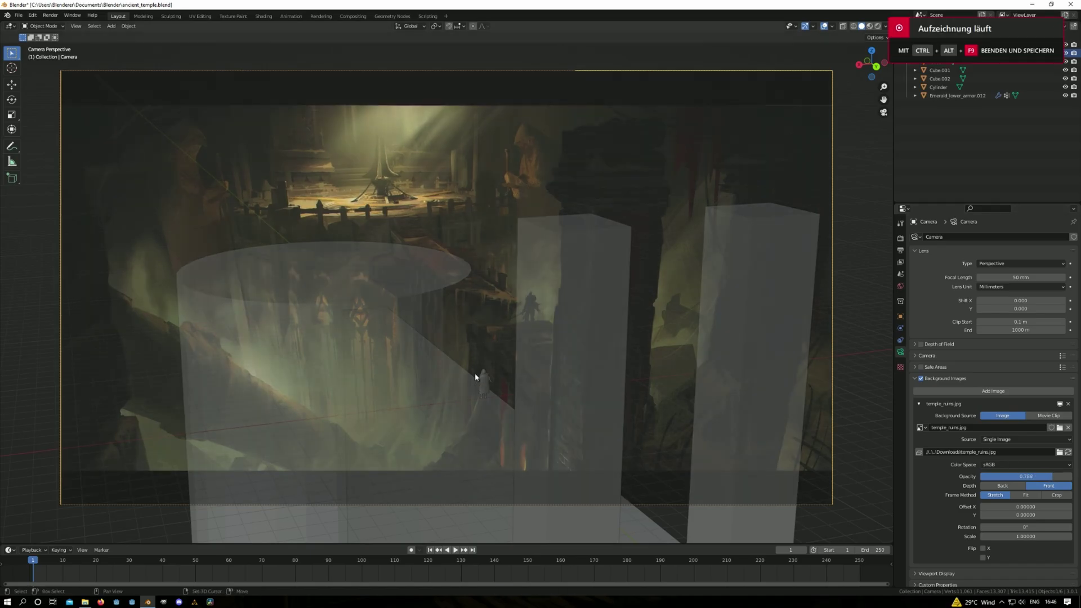
pyautogui.press('g')
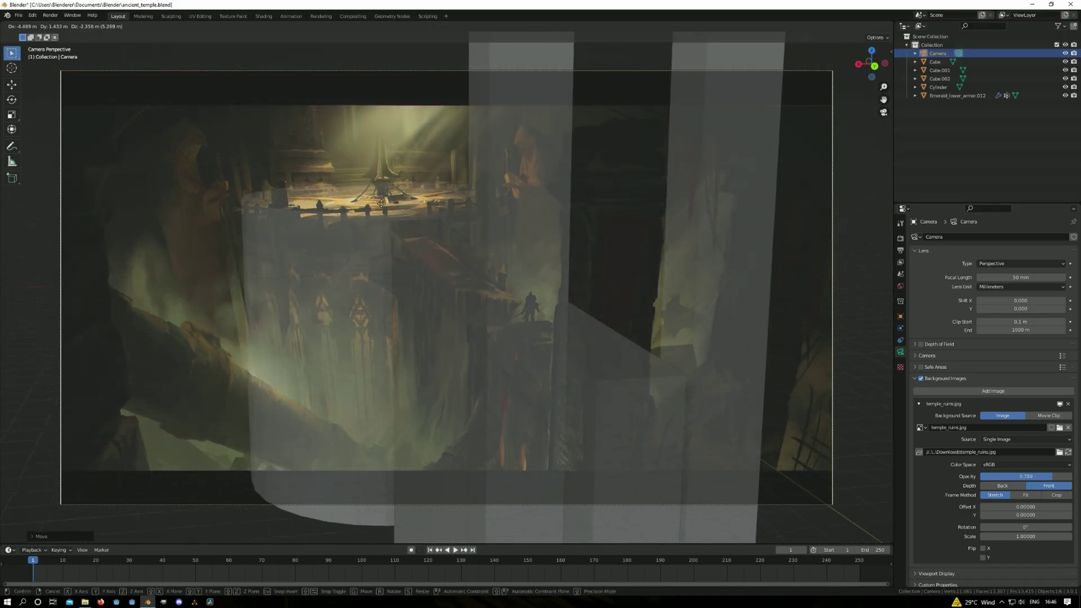
pyautogui.click(426, 257)
pyautogui.click(426, 256)
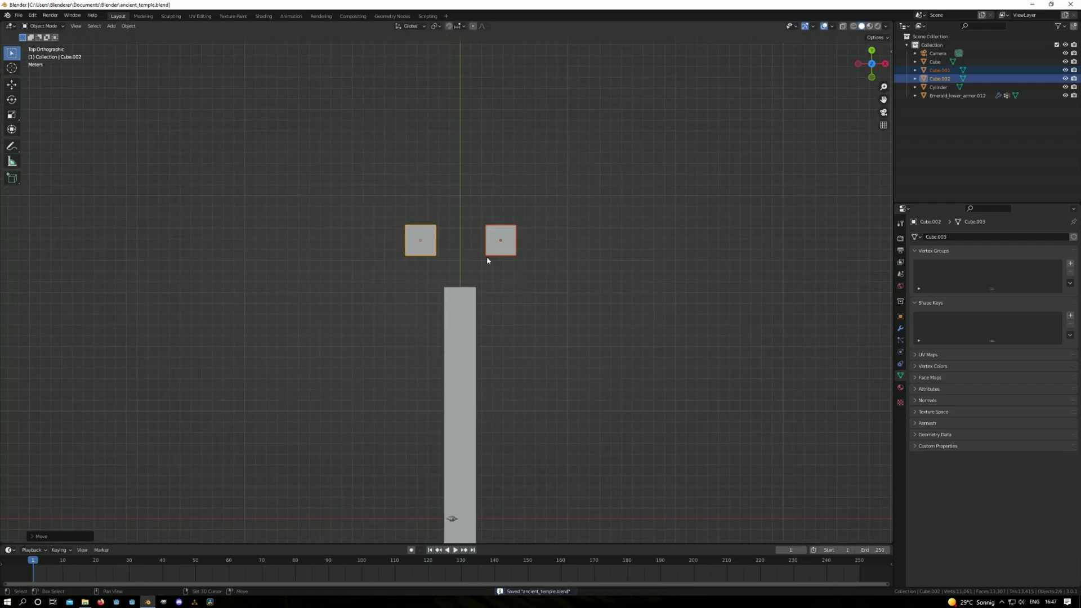
pyautogui.moveTo(487, 260); pyautogui.dragTo(422, 322, button='middle')
pyautogui.press('KP_0')
pyautogui.click(428, 504)
pyautogui.press('g')
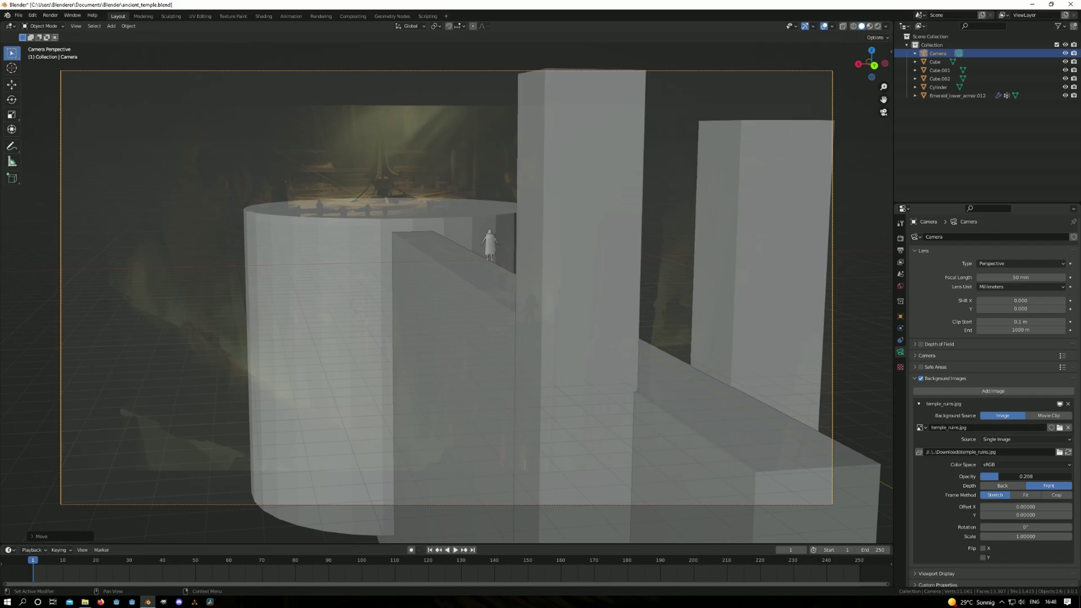
pyautogui.press('Return')
# Adjust the reference image's opacity and widen the camera to a 40° field of view
pyautogui.moveTo(1045, 476)
pyautogui.mouseDown()
pyautogui.moveTo(980, 476)
pyautogui.moveTo(1048, 476)
pyautogui.mouseUp()
pyautogui.press('g')
pyautogui.press('z')
pyautogui.click(1020, 287)
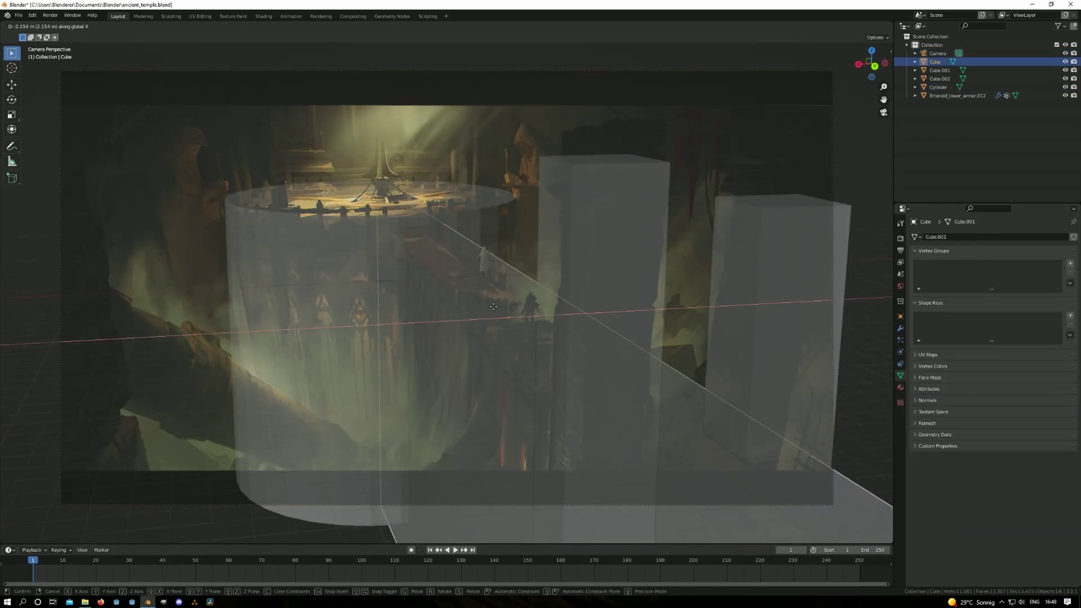
pyautogui.click(1007, 306)
pyautogui.moveTo(1020, 277)
pyautogui.mouseDown()
pyautogui.moveTo(1041, 277)
pyautogui.moveTo(1028, 277)
pyautogui.mouseUp()
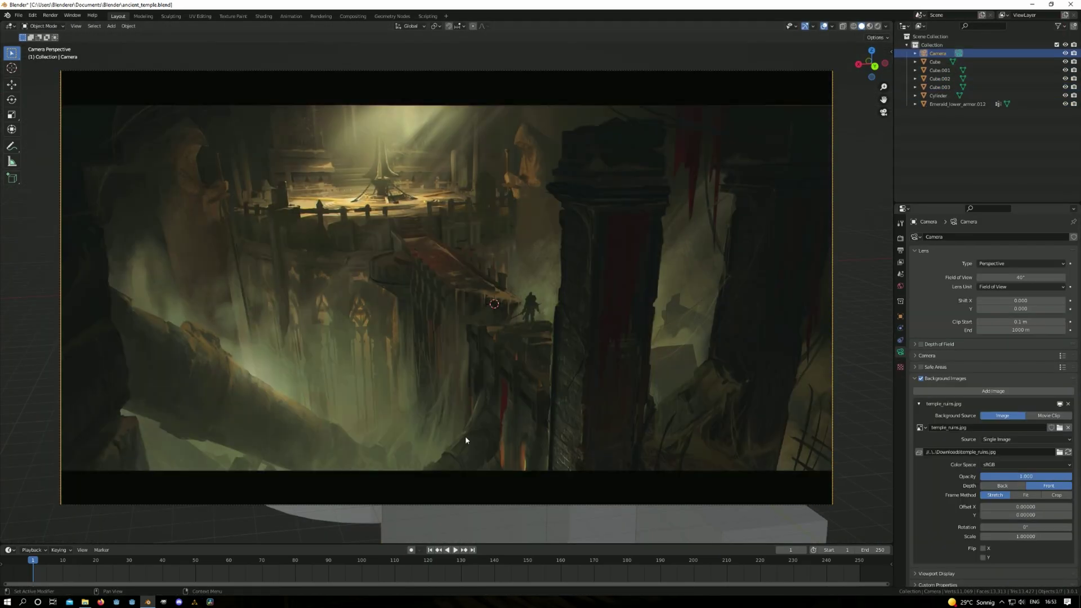
# Add a new cylinder to the blockout and move it into place
pyautogui.hotkey('shift', 'a')
pyautogui.moveTo(461, 423)
pyautogui.click(521, 465)
pyautogui.press('g')
pyautogui.click(531, 453)
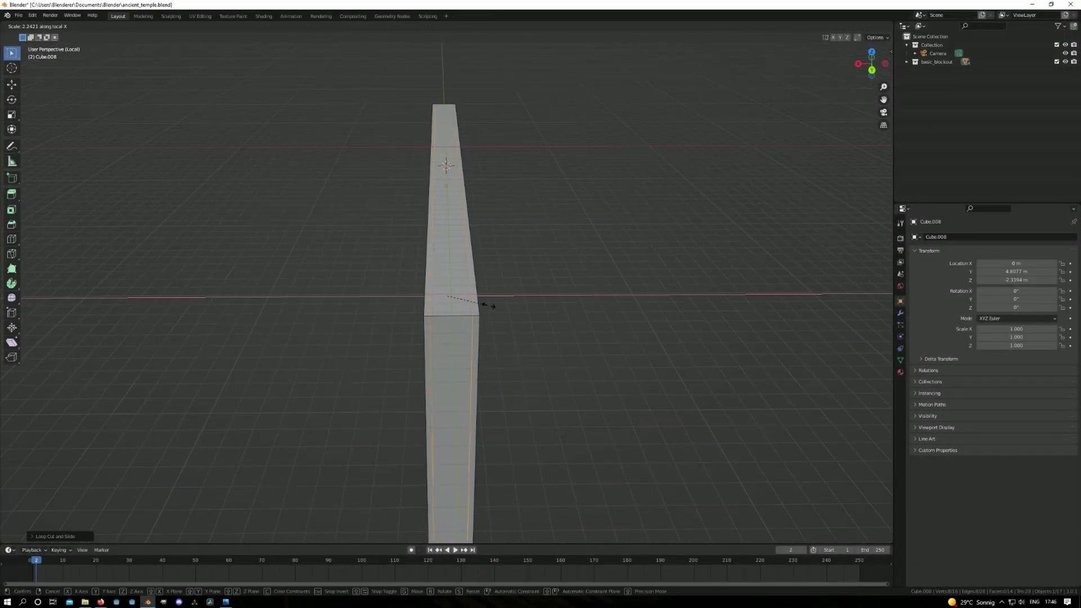
# Finish editing the wall mesh and save the file
pyautogui.moveTo(487, 291); pyautogui.dragTo(426, 330, button='middle')
pyautogui.press('Tab')
pyautogui.hotkey('ctrl', 's')
# Add a cylinder rotated 90° on X as the arch shape and edit its mesh in isolation
pyautogui.click(467, 361)
pyautogui.moveTo(572, 345); pyautogui.dragTo(80, 551, button='middle')
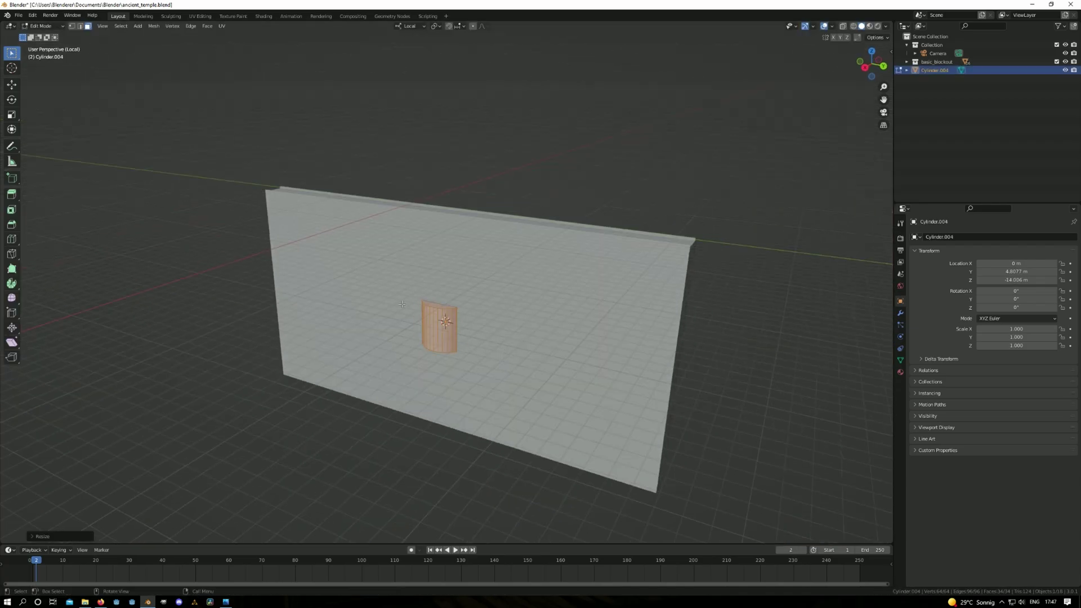
pyautogui.click(399, 362)
pyautogui.press('KP_1')
pyautogui.press('KP_Divide')
pyautogui.press('KP_Divide')
pyautogui.press('Tab')
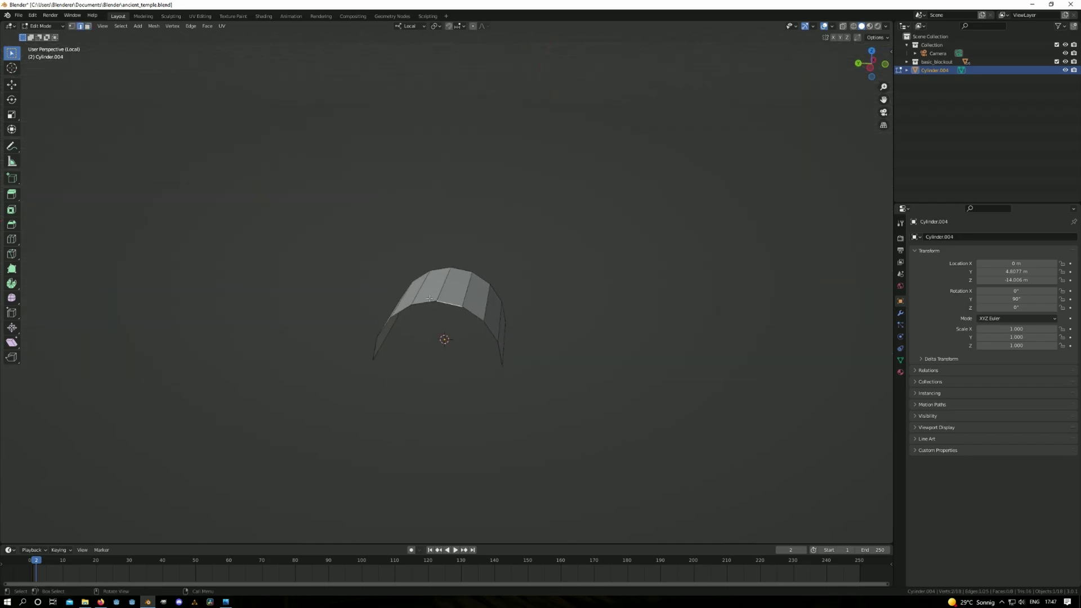
pyautogui.press('Tab')
pyautogui.press('KP_Divide')
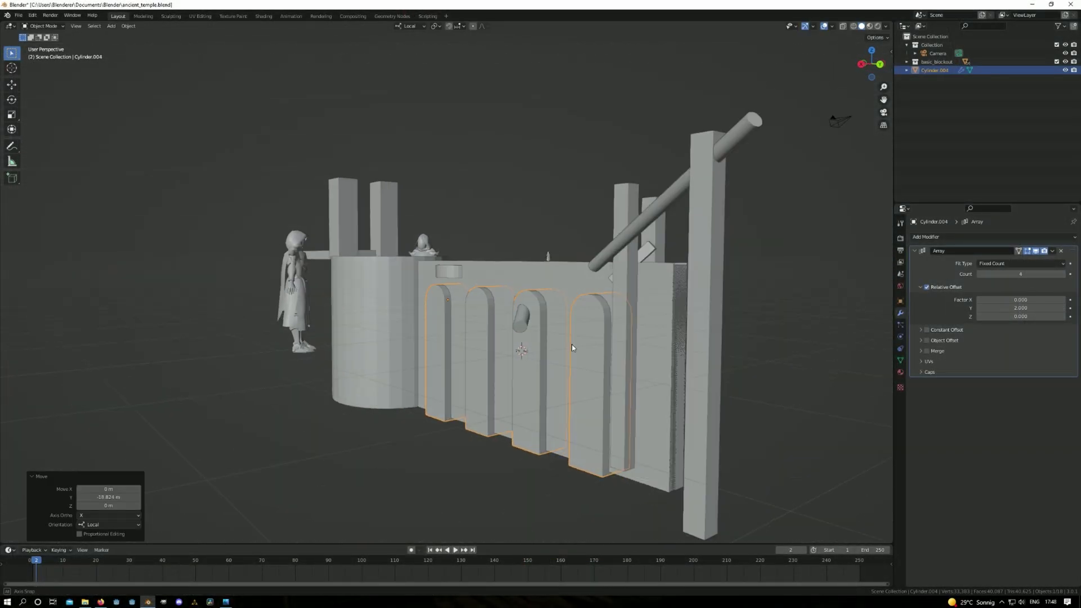
# Space the arch copies closer together, select the cut wall, and save
pyautogui.moveTo(585, 361); pyautogui.dragTo(602, 395, button='middle')
pyautogui.moveTo(563, 315); pyautogui.dragTo(606, 279, button='middle')
pyautogui.keyDown('shift'); pyautogui.click(606, 276); pyautogui.keyUp('shift')
pyautogui.hotkey('ctrl', 's')
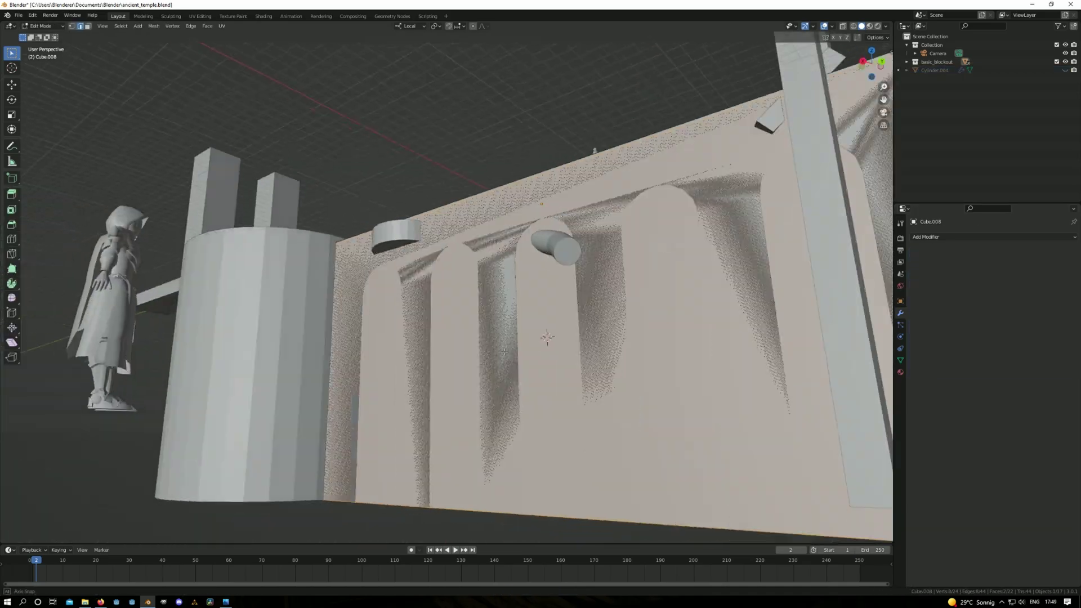
pyautogui.moveTo(394, 281); pyautogui.dragTo(319, 188, button='middle')
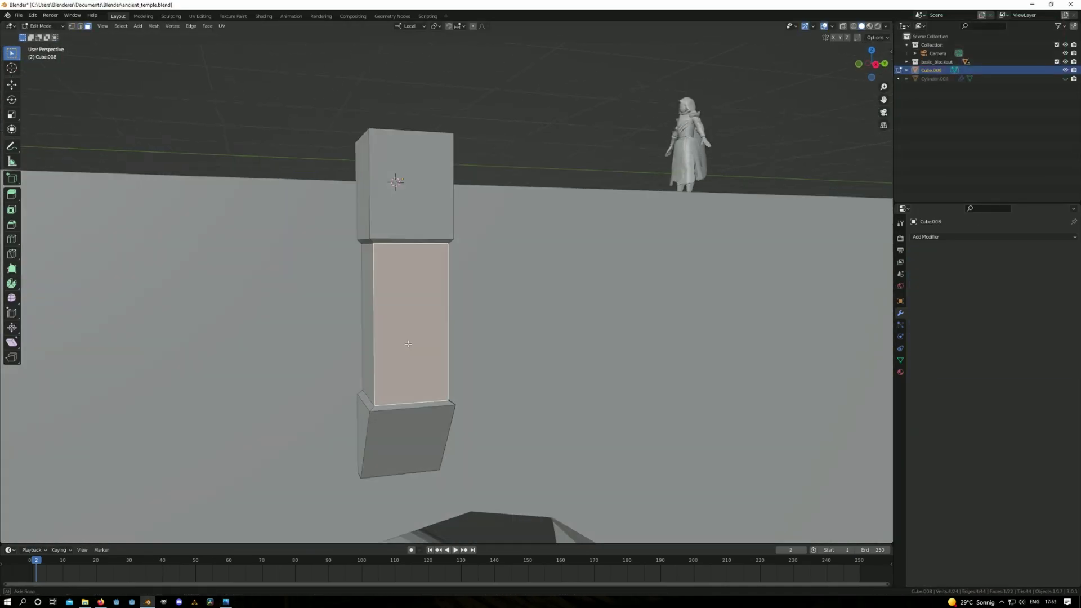
# Edit the array's X spacing factor and place a duplicate of the barred grate
pyautogui.click(1017, 300)
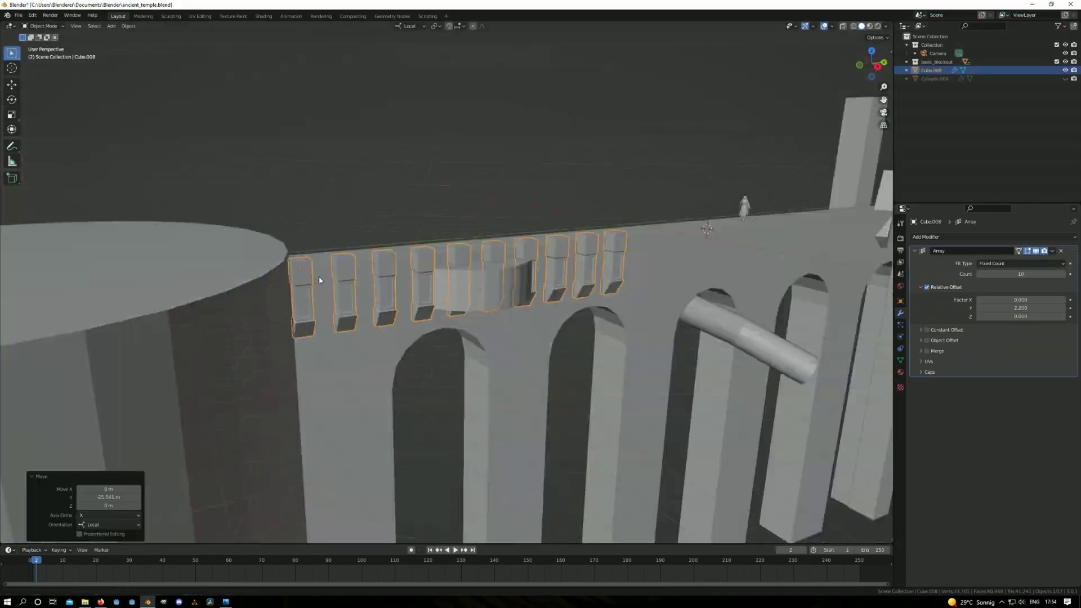
pyautogui.moveTo(319, 276); pyautogui.dragTo(427, 326, button='middle')
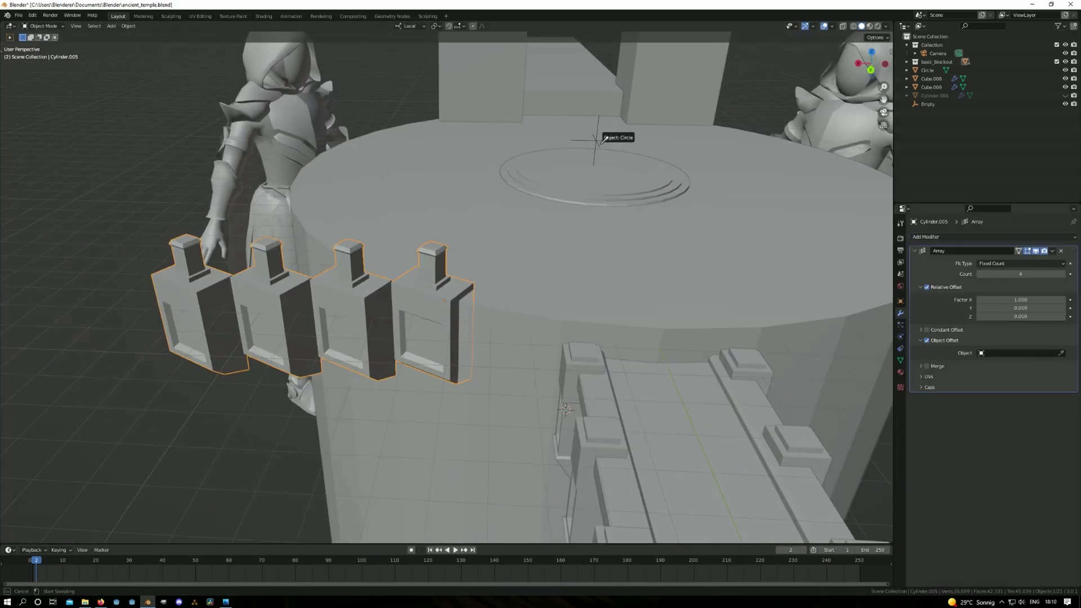
# Use the Empty as the array's object offset and snap the block's origin to the 3D cursor
pyautogui.click(600, 138)
pyautogui.hotkey('shift', 's')
pyautogui.click(564, 285)
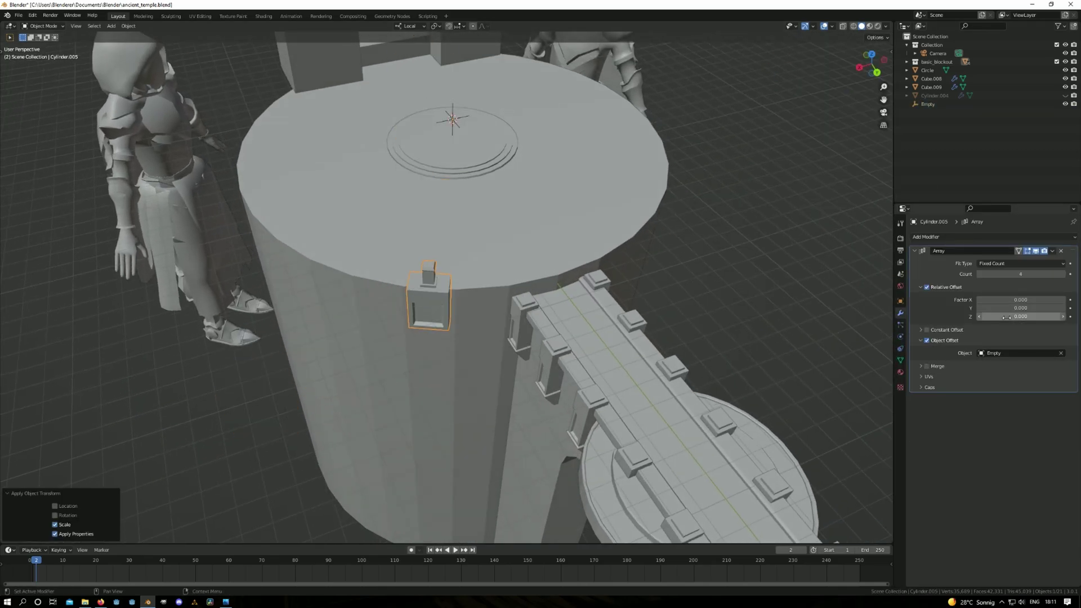
# Rotate the Empty 22.2° around Z to fan the blocks around the tower
pyautogui.click(449, 122)
pyautogui.press('r')
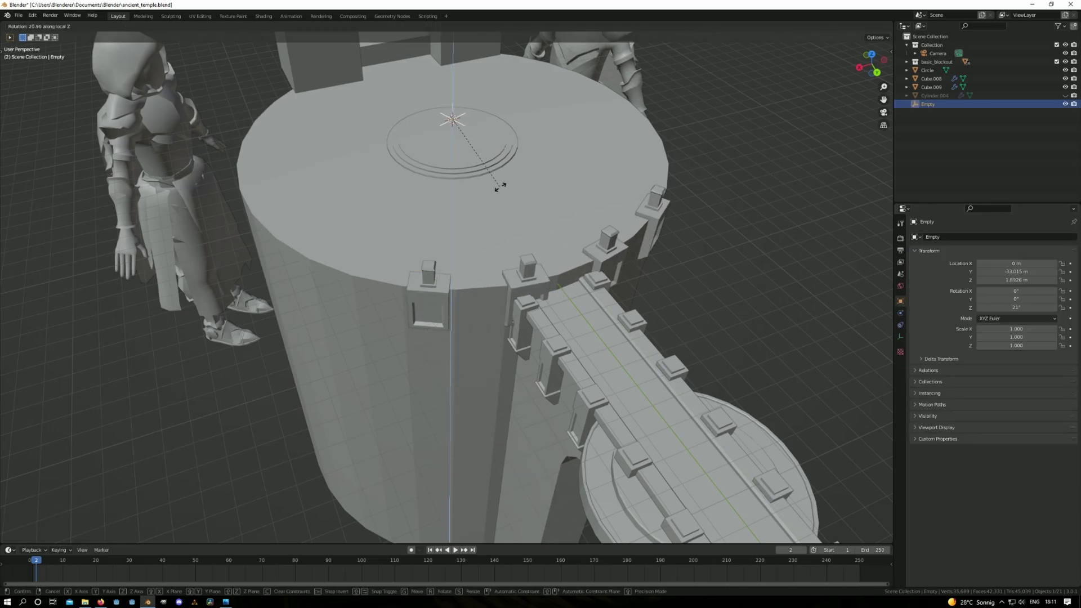
pyautogui.moveTo(501, 190); pyautogui.dragTo(540, 270, button='middle')
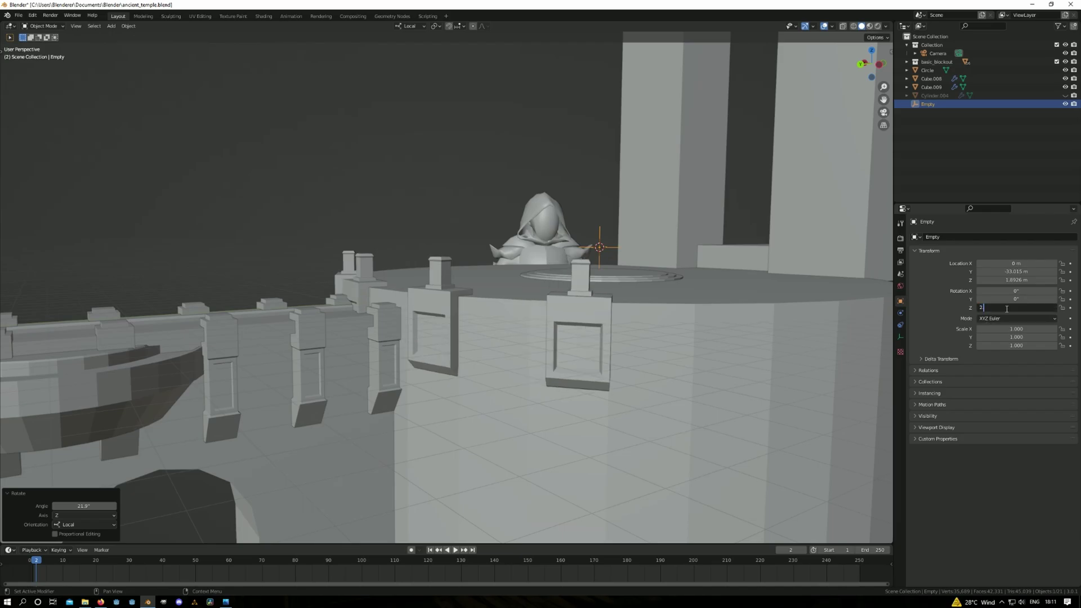
pyautogui.write('.2')
pyautogui.press('Return')
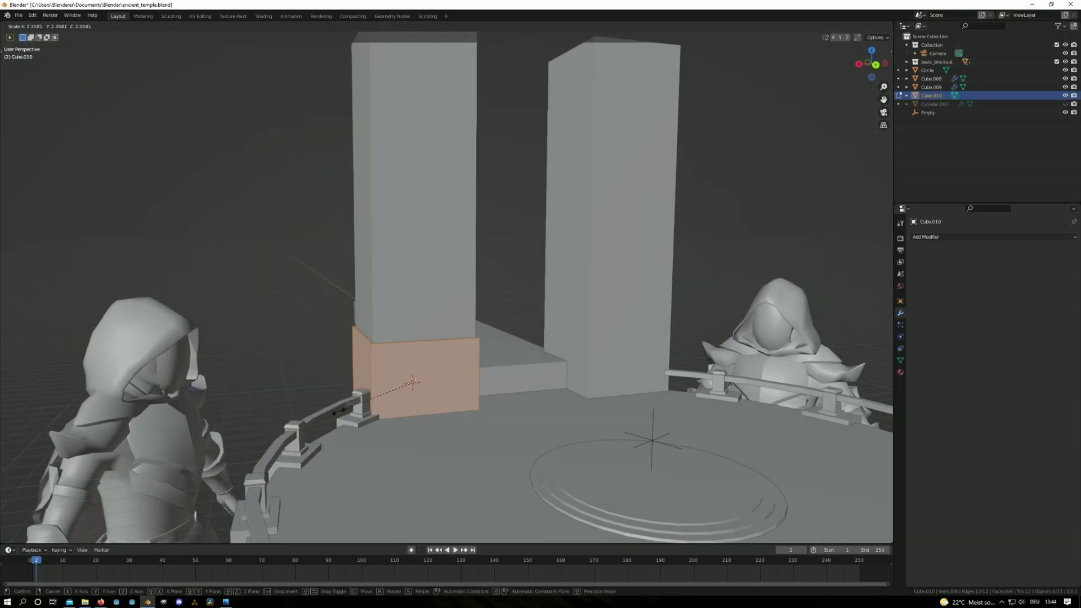
# Confirm the slab's new size at the pillar base and frame it in the view
pyautogui.click(444, 378)
pyautogui.press('KP_Decimal')
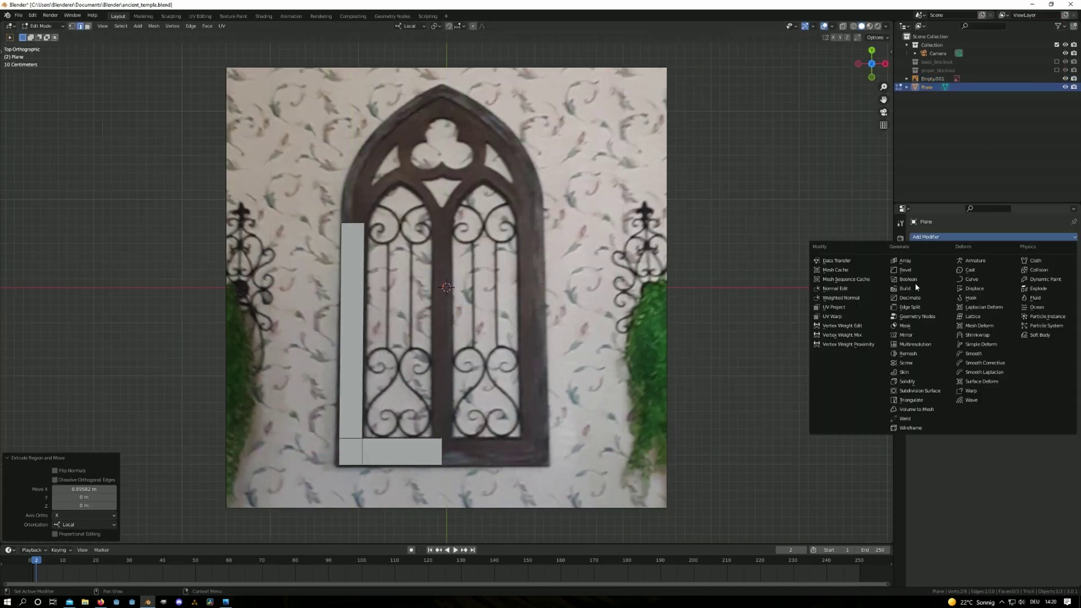
# Add a Mirror modifier to the window frame mesh and extrude a new arch segment from its edge
pyautogui.click(915, 283)
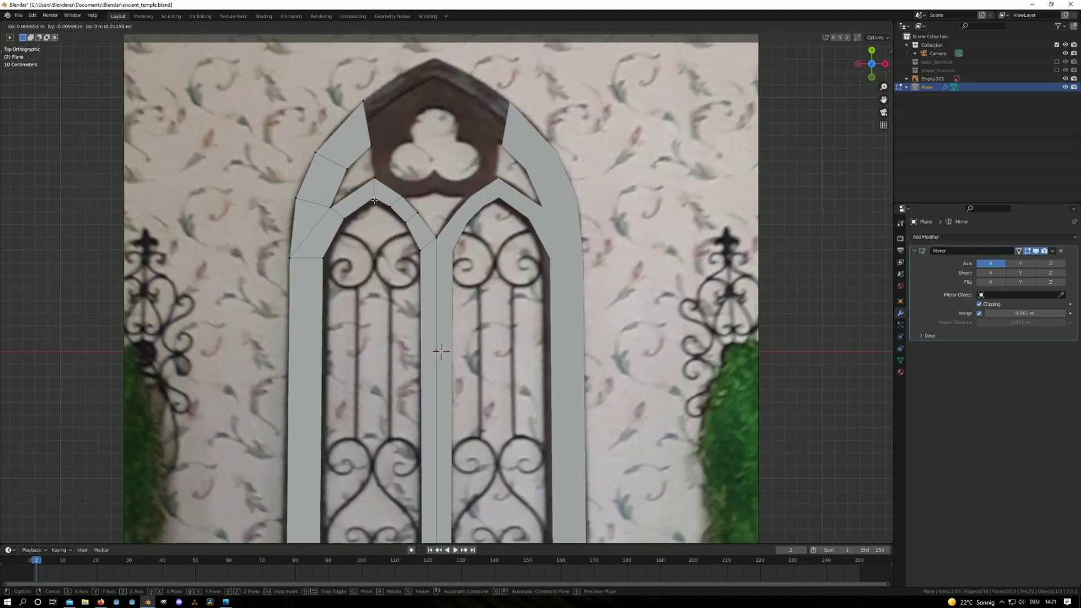
pyautogui.click(375, 201)
pyautogui.scroll(2, 374, 201)
pyautogui.press('e')
pyautogui.click(363, 259)
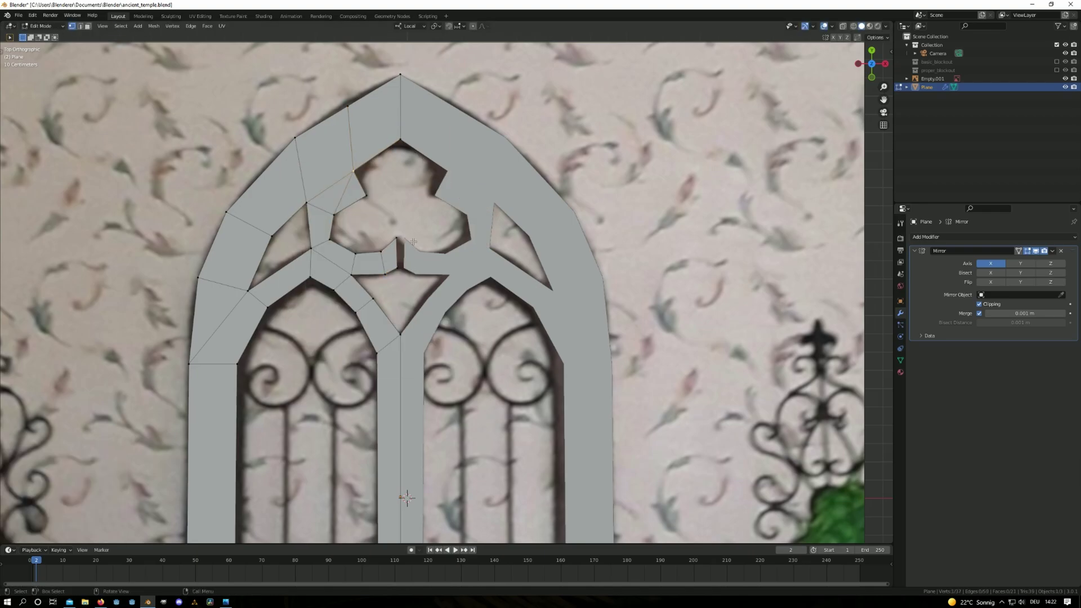
pyautogui.scroll(-5, 408, 248)
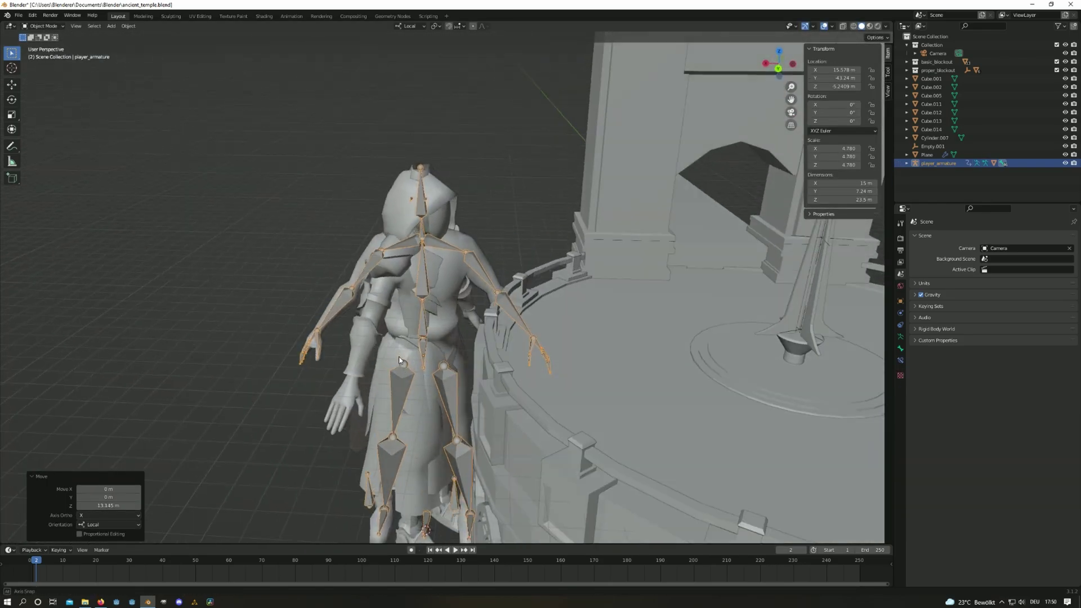
# Select the player character mesh
pyautogui.click(401, 278)
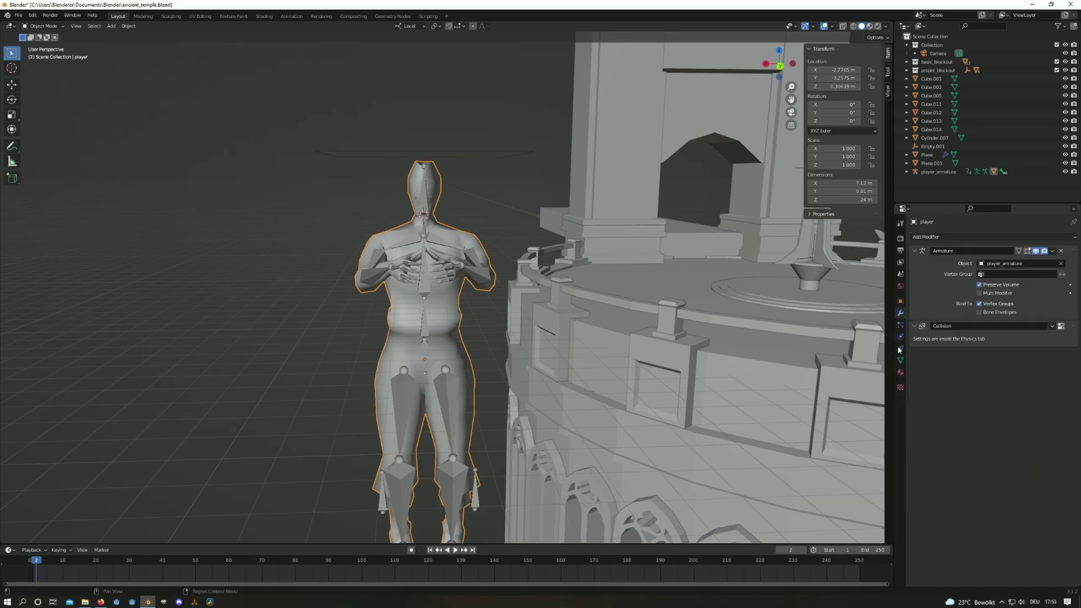
# Check the character's physics settings and subdivide the cape plane above it
pyautogui.click(900, 337)
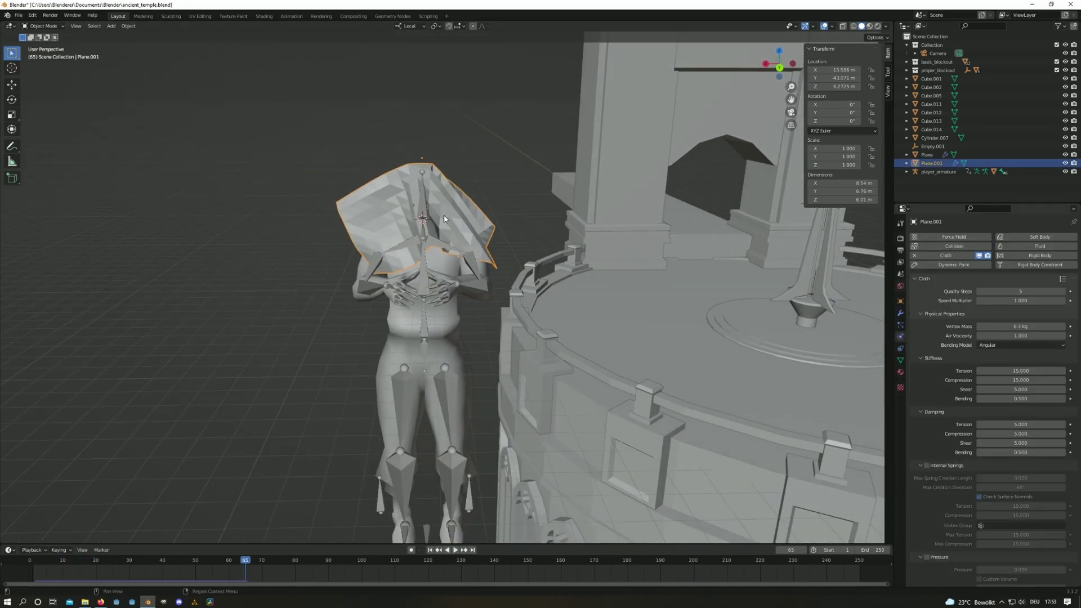
pyautogui.moveTo(444, 219); pyautogui.dragTo(448, 257, button='middle')
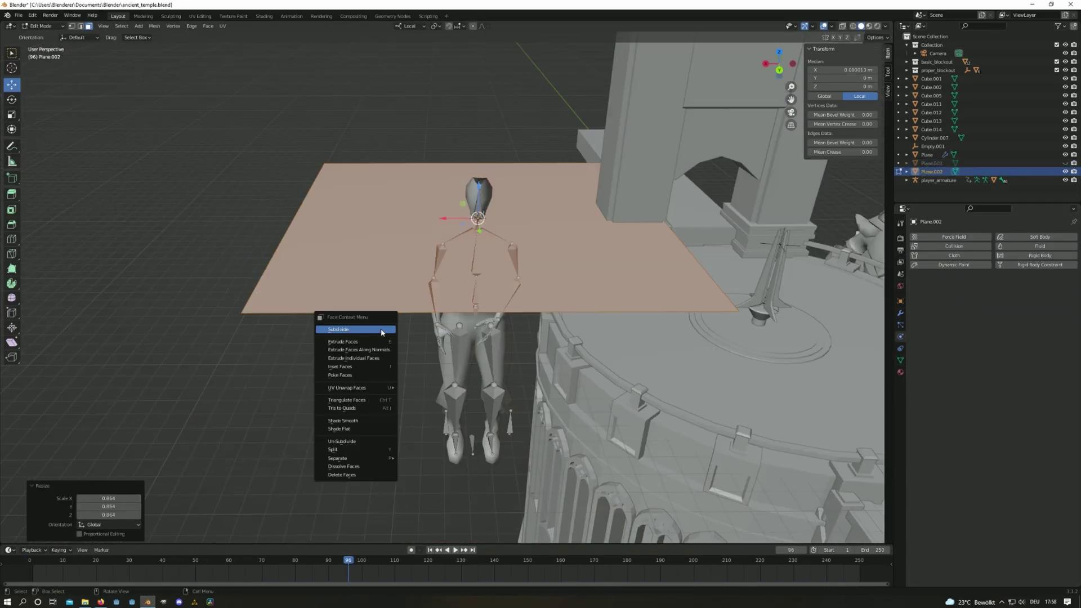
pyautogui.click(381, 331)
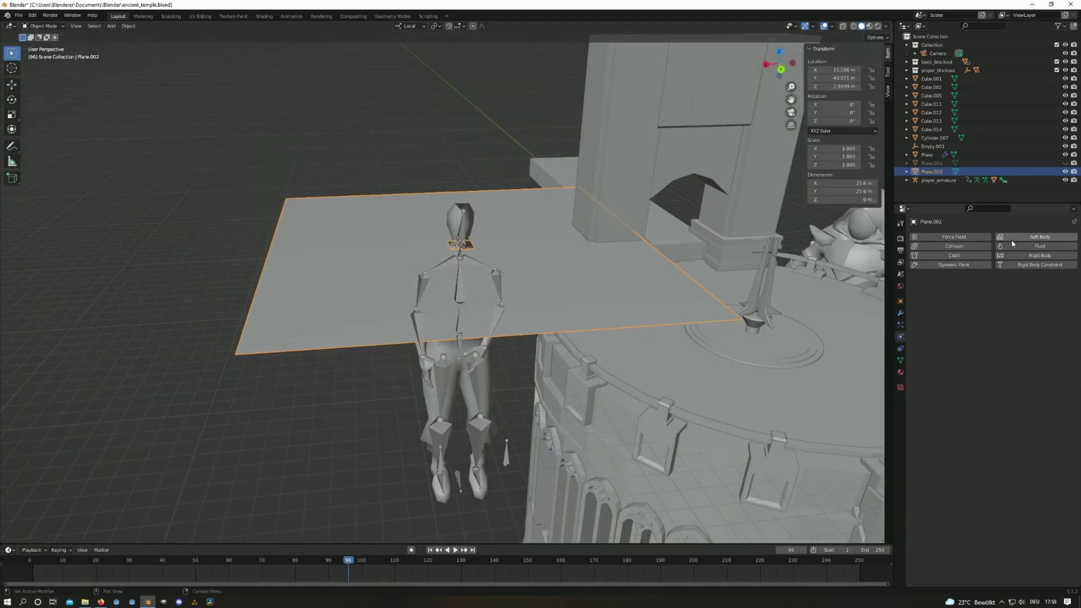
# Enable Cloth on the plane, run the simulation, and apply the draped cape shape
pyautogui.click(954, 255)
pyautogui.scroll(-1, 1061, 268)
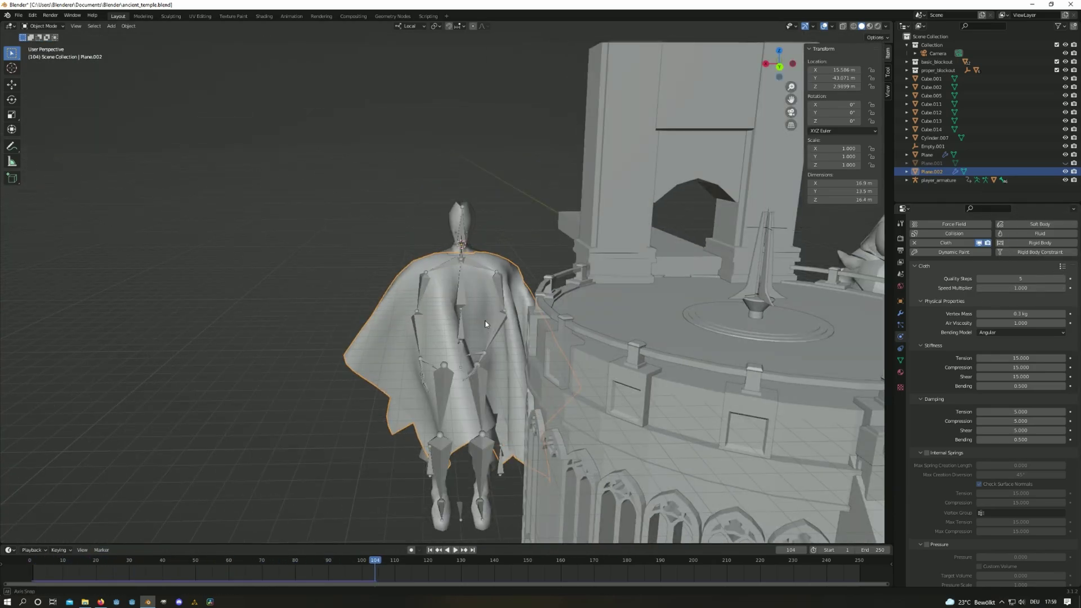
pyautogui.press('space')
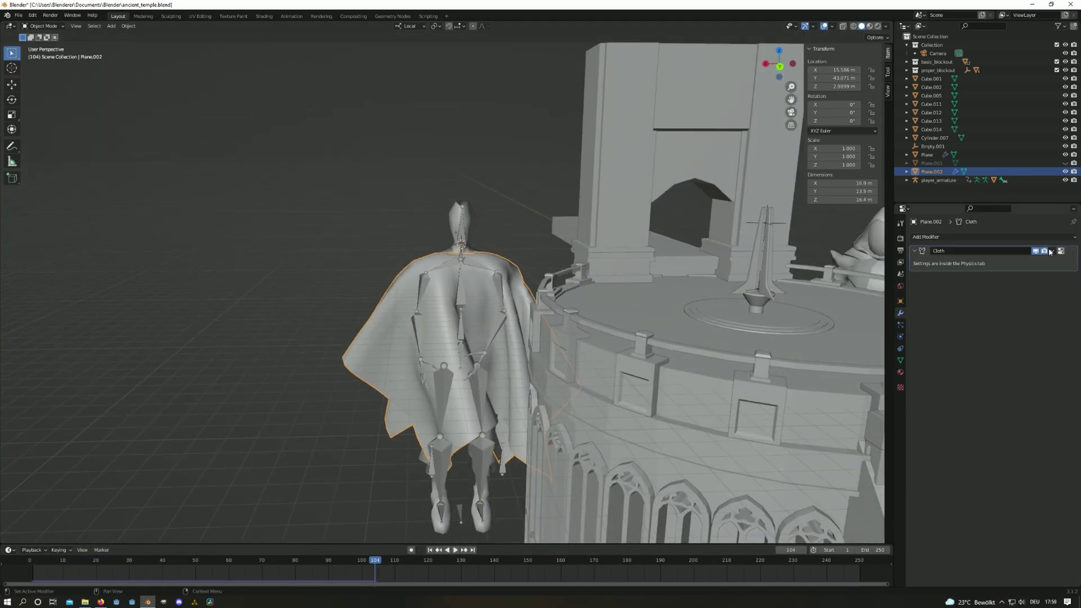
pyautogui.click(1054, 252)
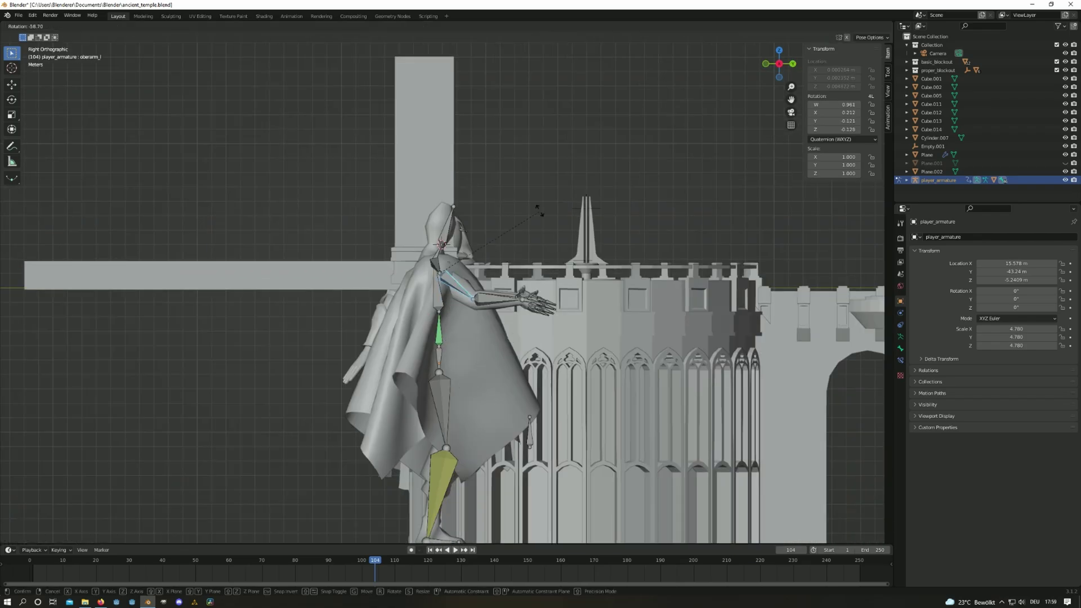
pyautogui.press('KP_7')
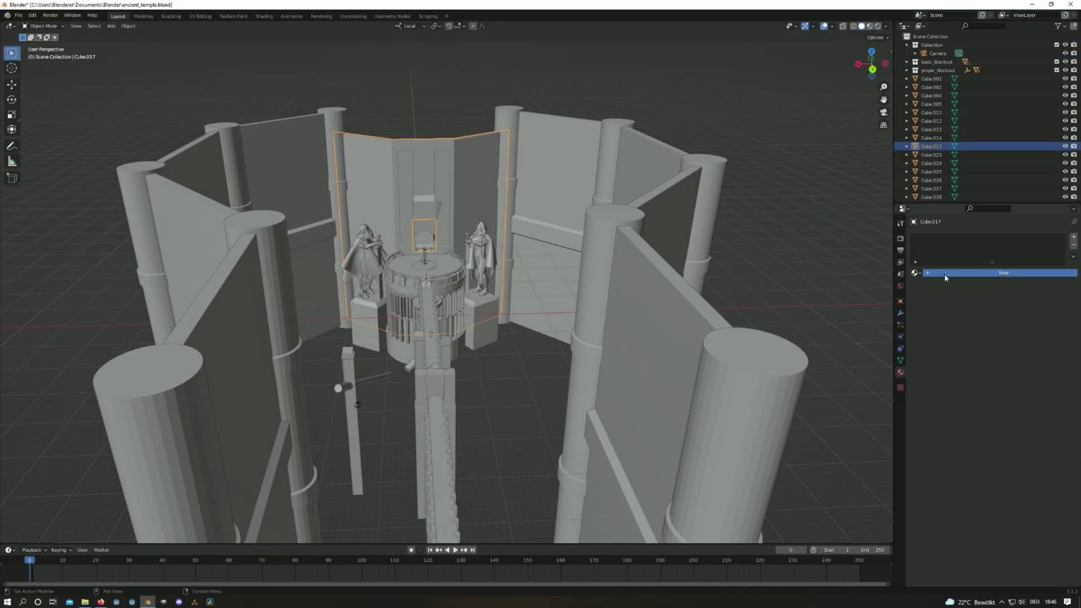
# Create a new material on the back wall and enlarge the node editor
pyautogui.click(945, 275)
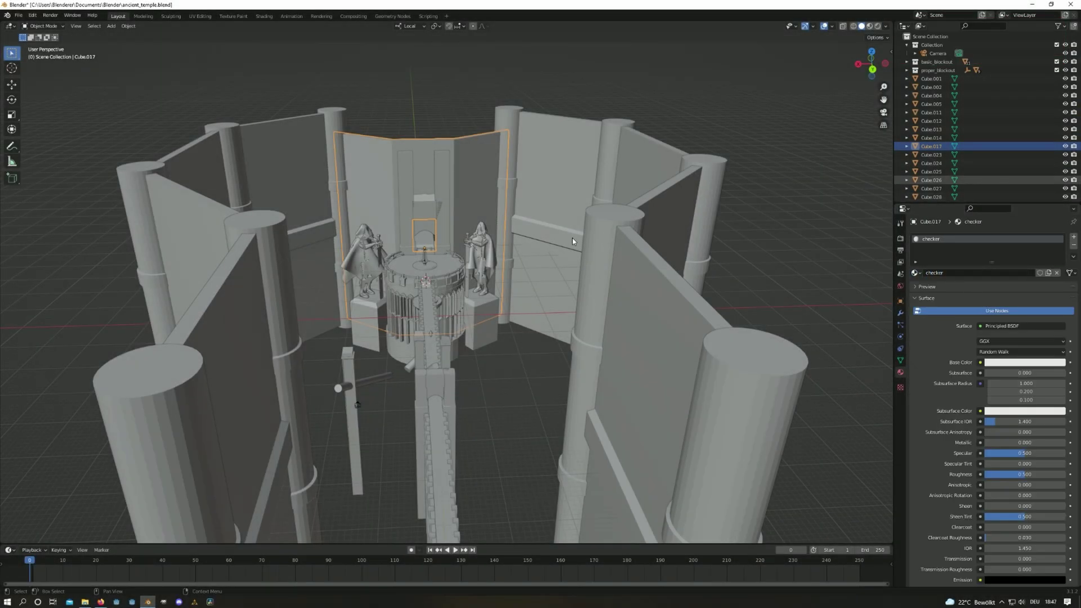
pyautogui.press('KP_Decimal')
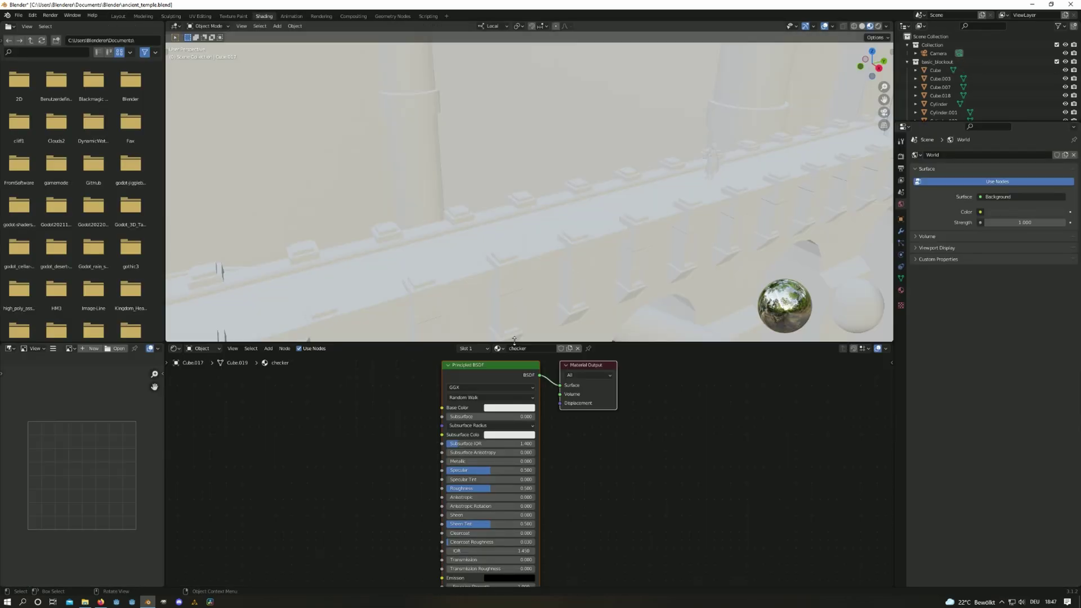
pyautogui.scroll(3, 527, 267)
pyautogui.scroll(-5, 527, 267)
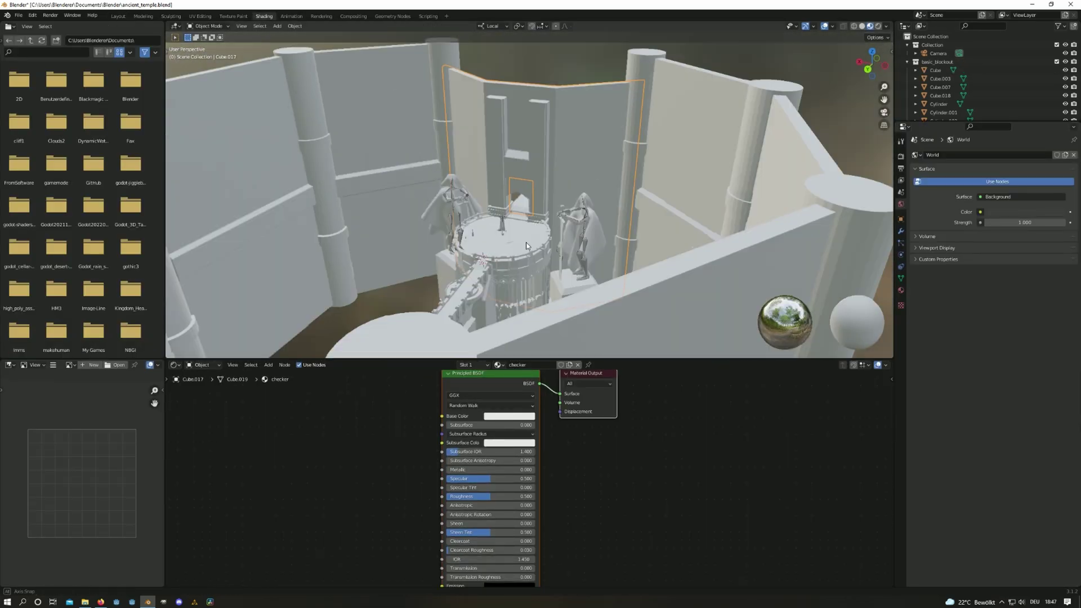
pyautogui.scroll(5, 527, 267)
pyautogui.moveTo(547, 419); pyautogui.dragTo(674, 417, button='middle')
# Add a Checker Texture node through the node search
pyautogui.hotkey('shift', 'a')
pyautogui.click(336, 413)
pyautogui.write('check')
pyautogui.press('Return')
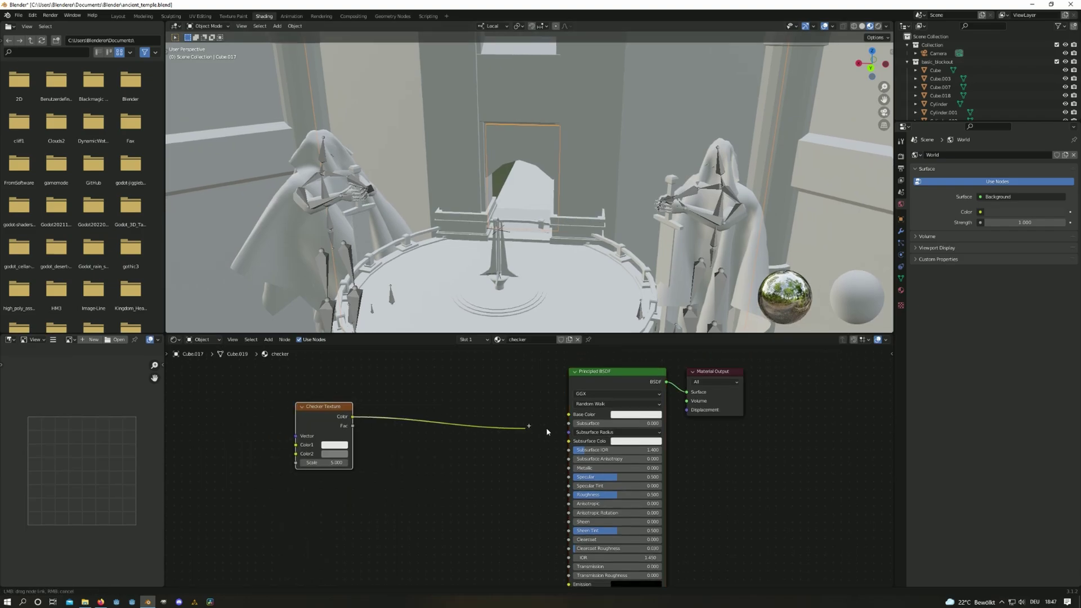
pyautogui.scroll(-5, 581, 227)
pyautogui.scroll(6, 581, 227)
# Inspect the wall's UVs in UV Editing, then reposition the Checker Texture node in Shading
pyautogui.press('Tab')
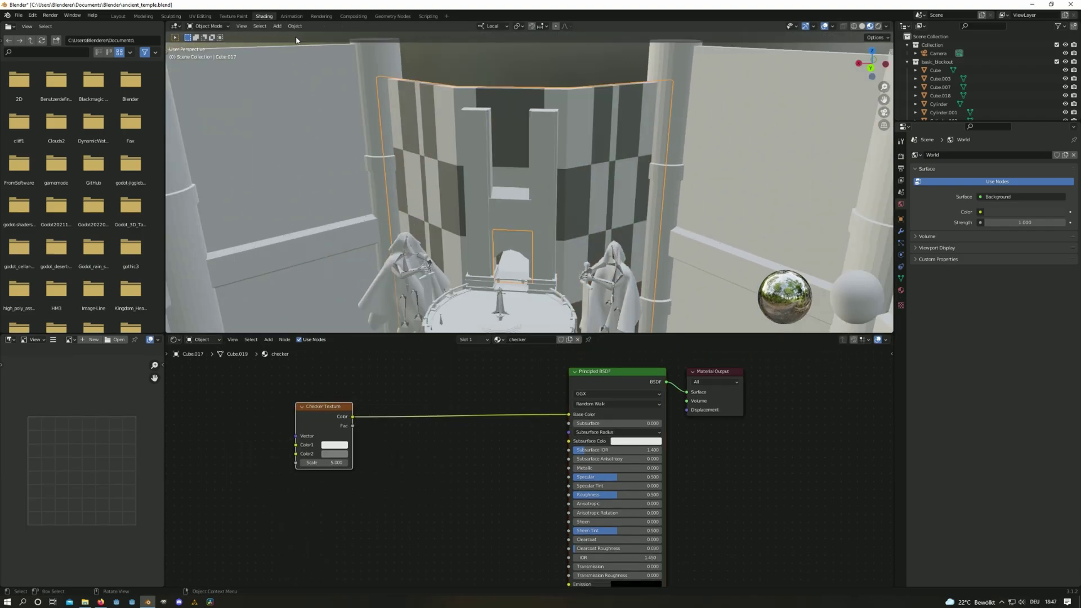
pyautogui.click(200, 16)
pyautogui.press('KP_Decimal')
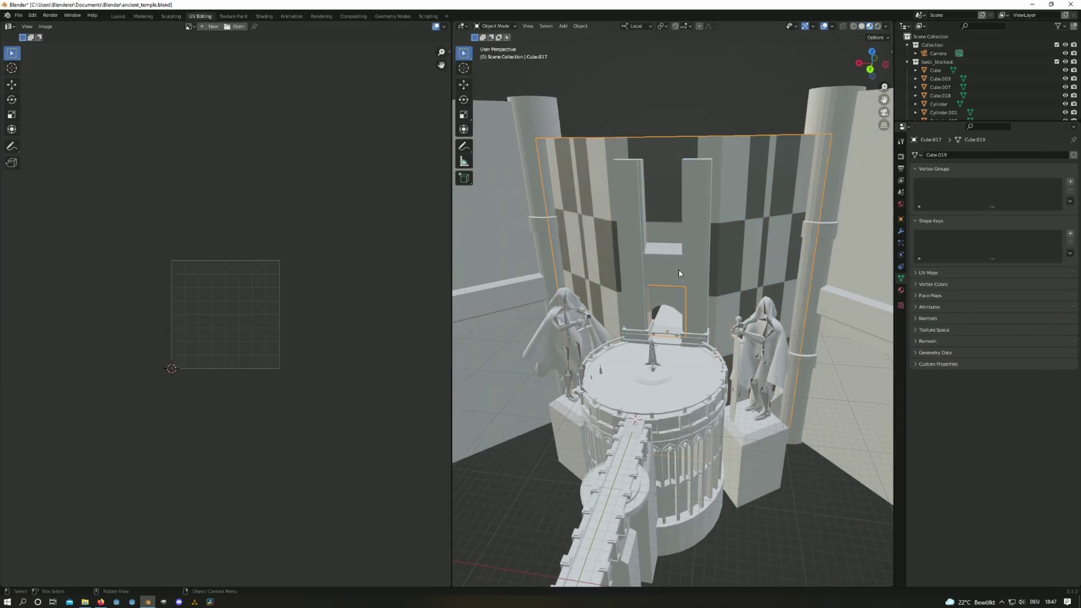
pyautogui.scroll(2, 659, 307)
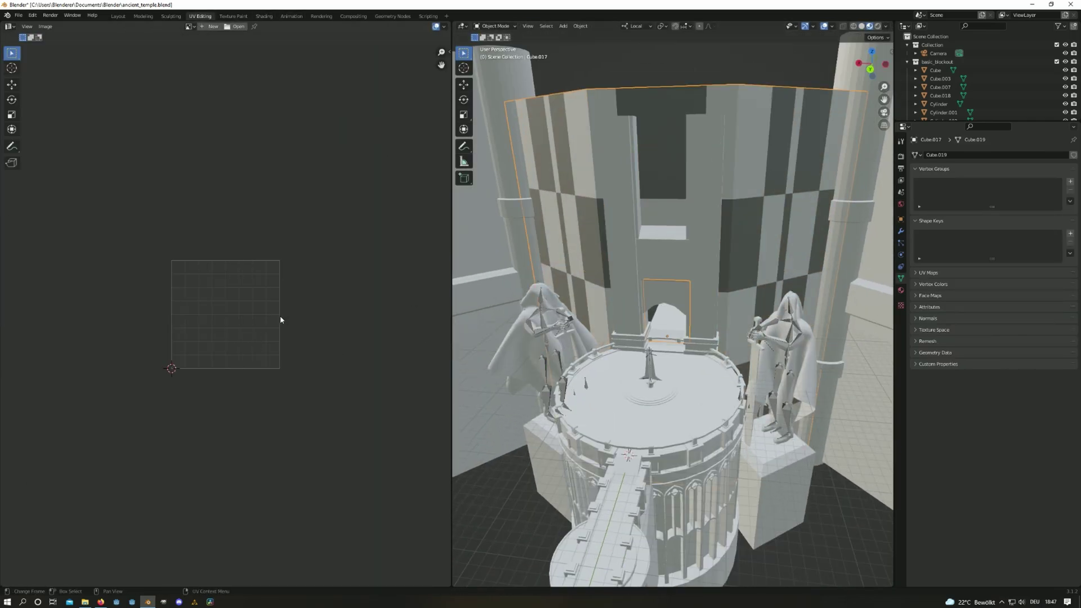
pyautogui.click(264, 16)
pyautogui.moveTo(348, 407); pyautogui.dragTo(420, 398)
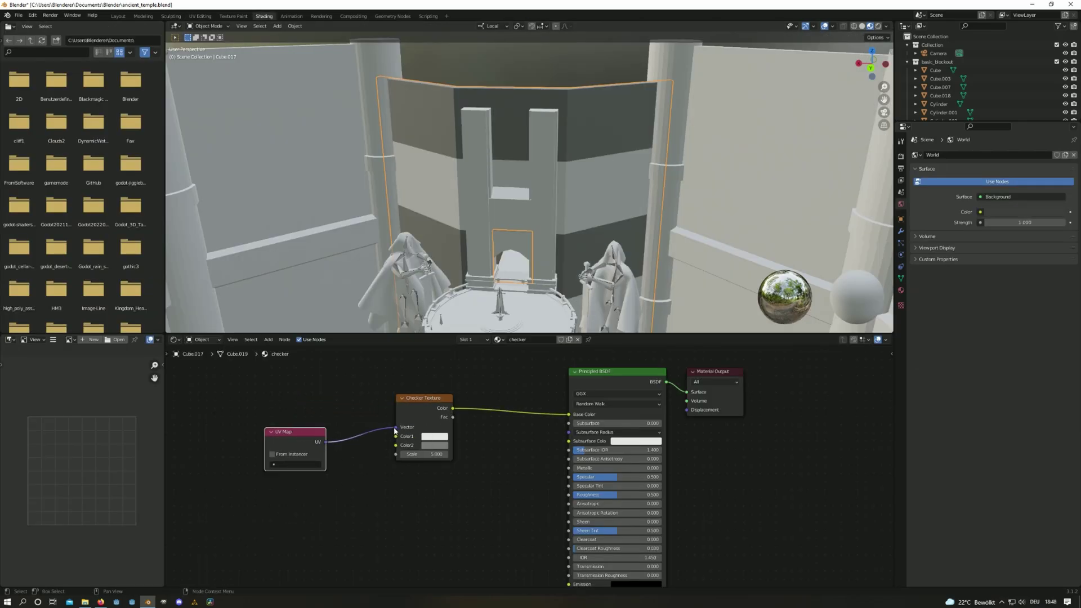
# Cube-project the wall faces and scale the UV island so the checker squares are even
pyautogui.click(200, 15)
pyautogui.press('s')
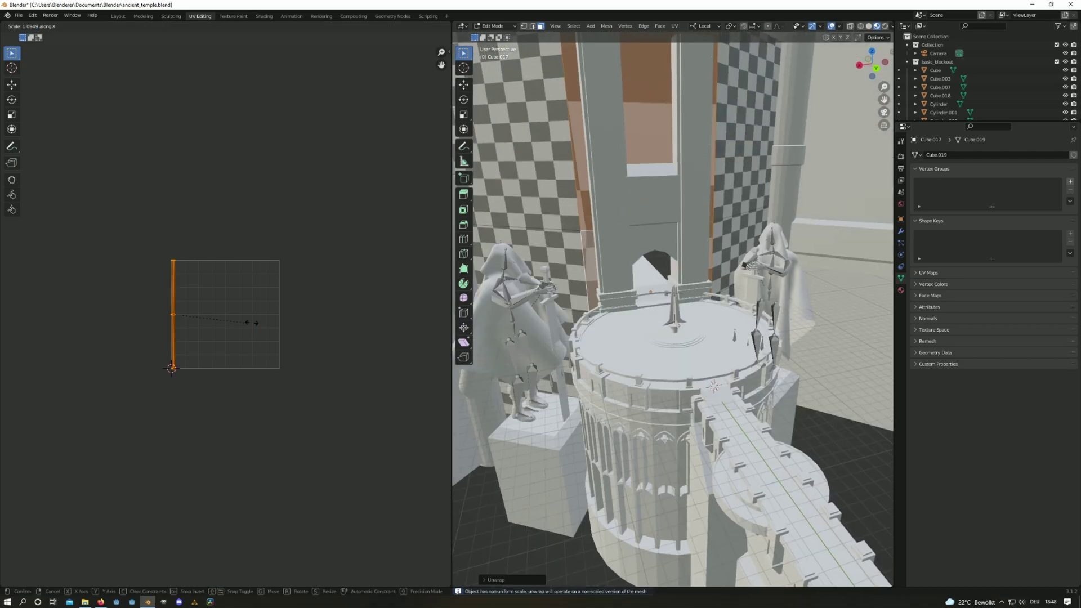
pyautogui.press('u')
pyautogui.scroll(4, 223, 272)
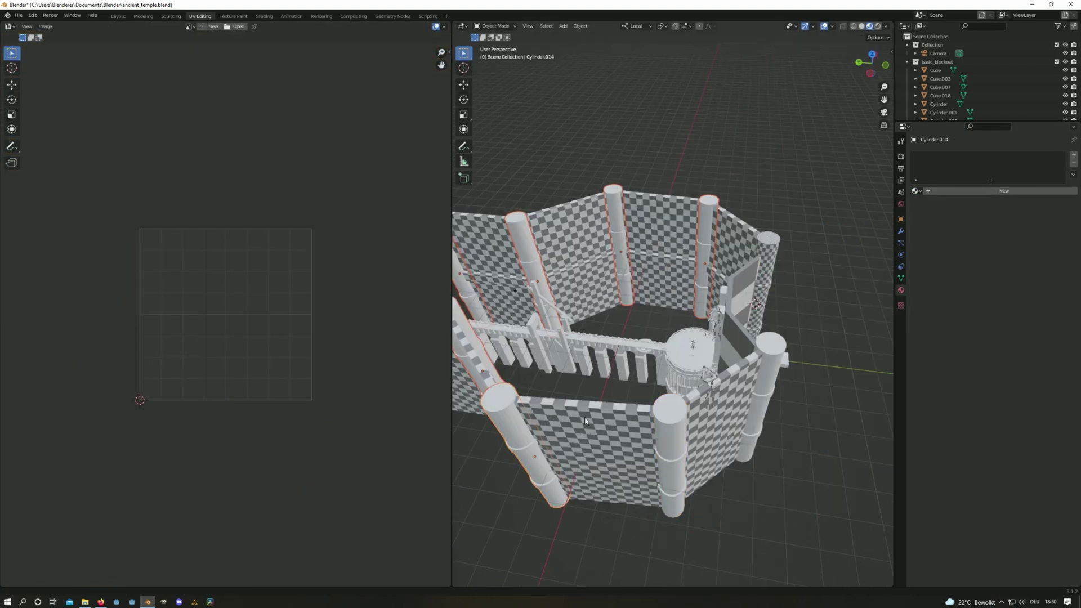
pyautogui.click(581, 26)
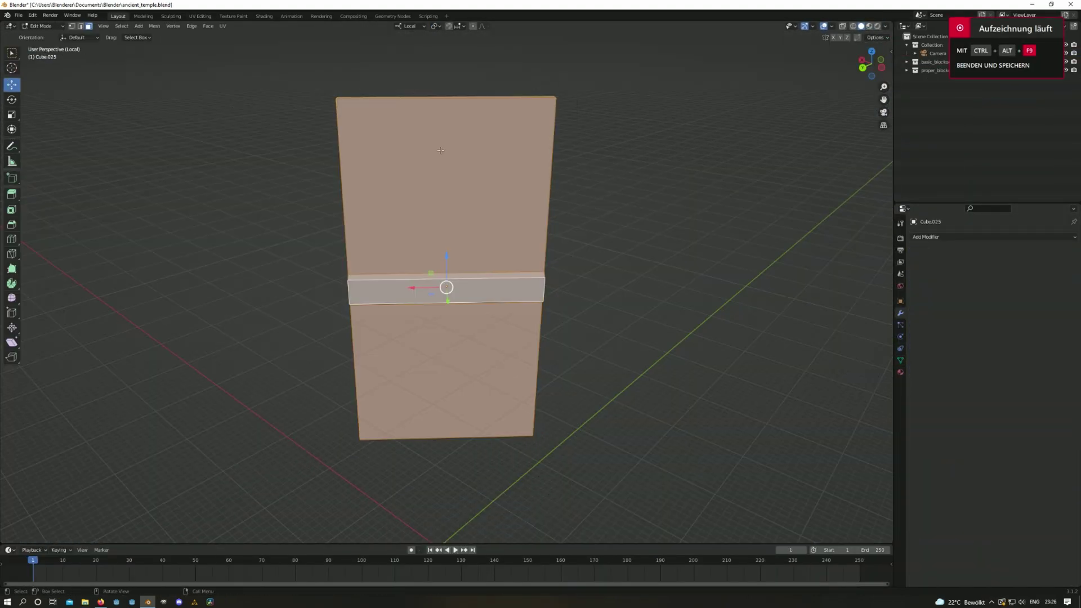
# Add a new cube and move it into place along the Y axis
pyautogui.press('Tab')
pyautogui.hotkey('shift', 'a')
pyautogui.click(463, 225)
pyautogui.press('KP_Divide')
pyautogui.press('KP_Divide')
pyautogui.press('g')
pyautogui.hotkey('shift', 'y')
pyautogui.hotkey('shift', 'y')
pyautogui.click(511, 306)
pyautogui.press('KP_Decimal')
# Shape the cube into a bevelled brick by scaling it along Z
pyautogui.press('Tab')
pyautogui.press('s')
pyautogui.press('z')
pyautogui.press('z')
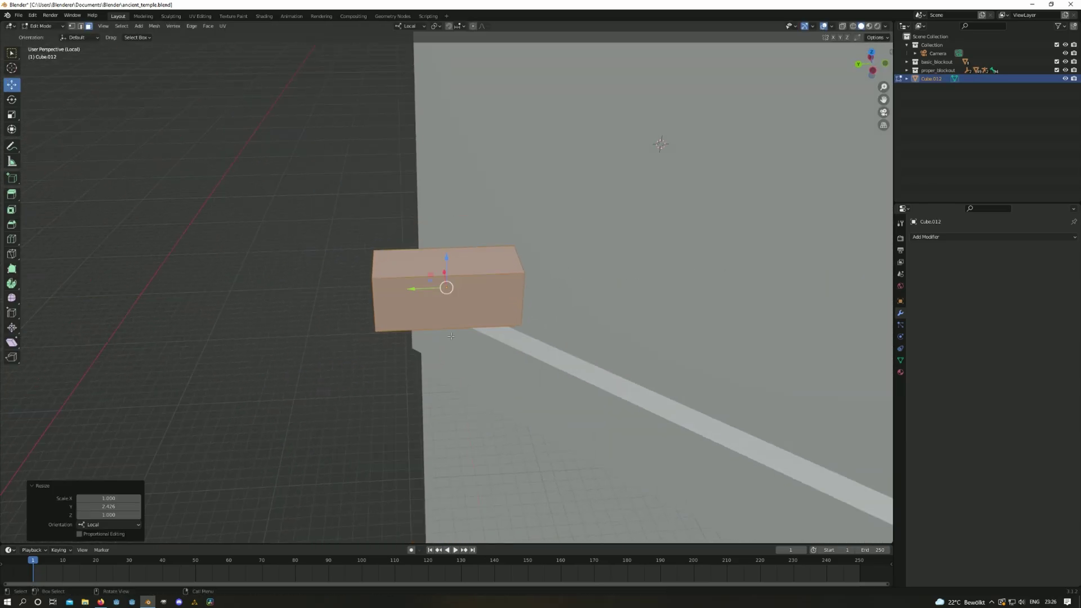
pyautogui.click(256, 333)
pyautogui.press('Tab')
pyautogui.scroll(-5, 307, 316)
pyautogui.moveTo(306, 315); pyautogui.dragTo(353, 322, button='middle')
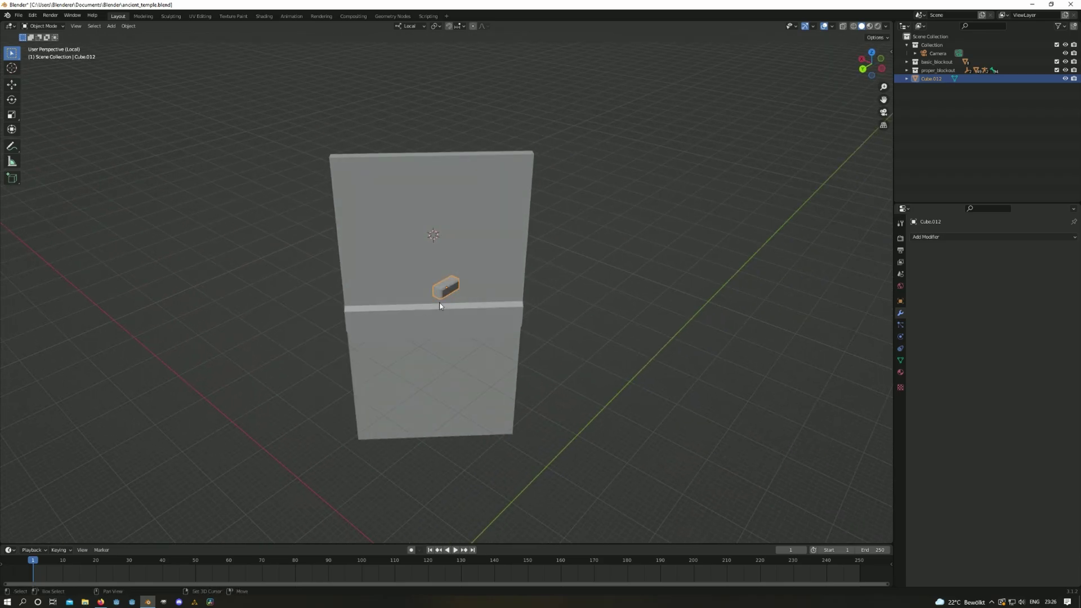
# Add an Array modifier to the brick and raise its count into a row
pyautogui.click(926, 237)
pyautogui.click(924, 253)
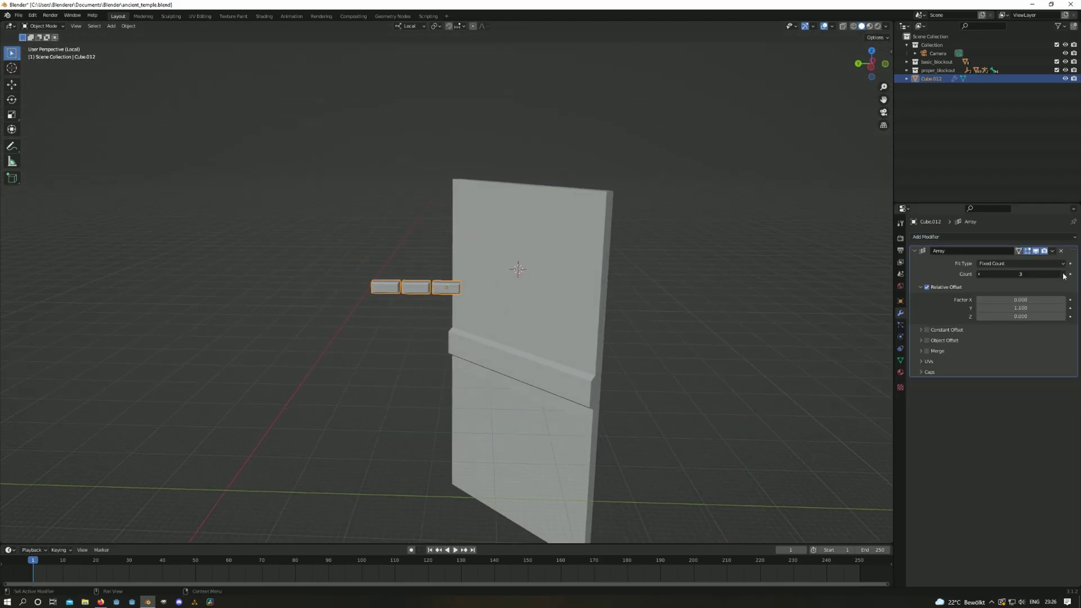
pyautogui.moveTo(1021, 273); pyautogui.dragTo(1036, 274)
pyautogui.moveTo(324, 282); pyautogui.dragTo(372, 293, button='middle')
# Duplicate the brick row, move it along Y and Z, and stack the rows into a tall wall
pyautogui.hotkey('shift', 'd')
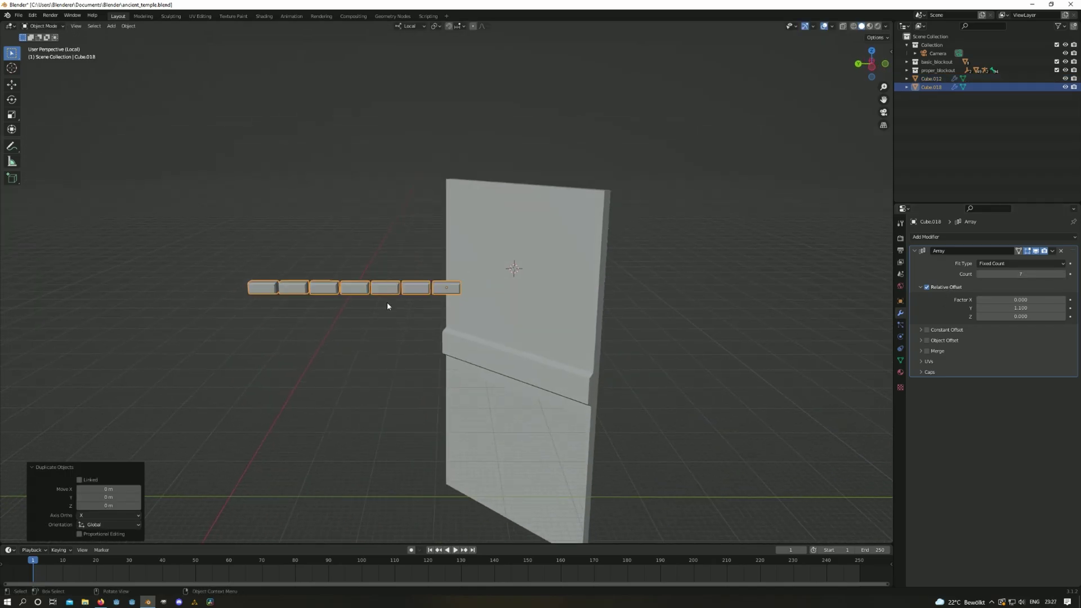
pyautogui.press('g')
pyautogui.press('y')
pyautogui.press('y')
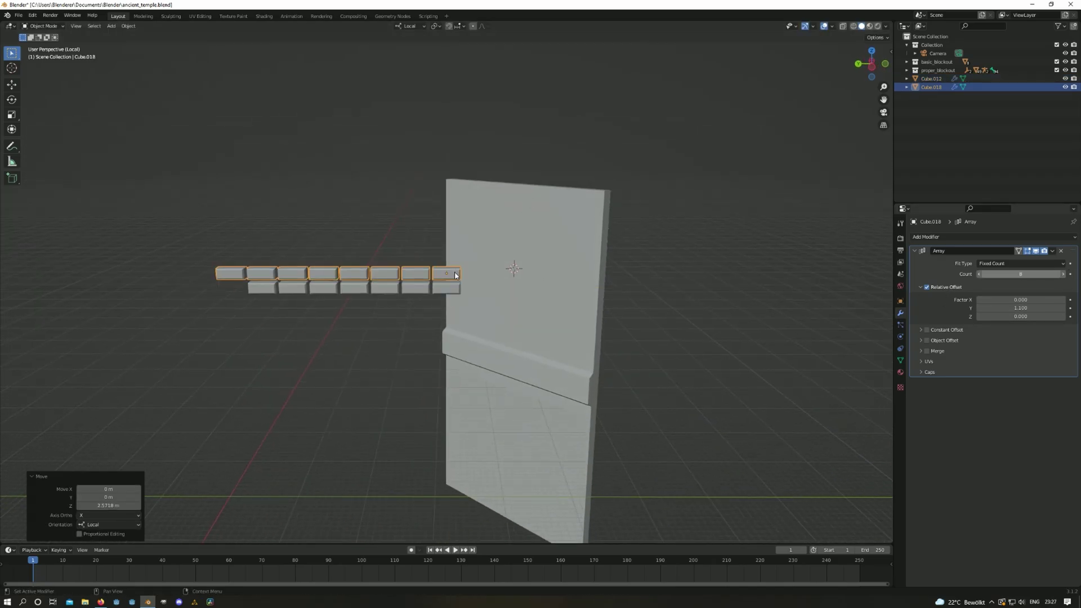
pyautogui.moveTo(453, 276); pyautogui.dragTo(476, 275, button='middle')
pyautogui.press('g')
pyautogui.press('z')
pyautogui.press('z')
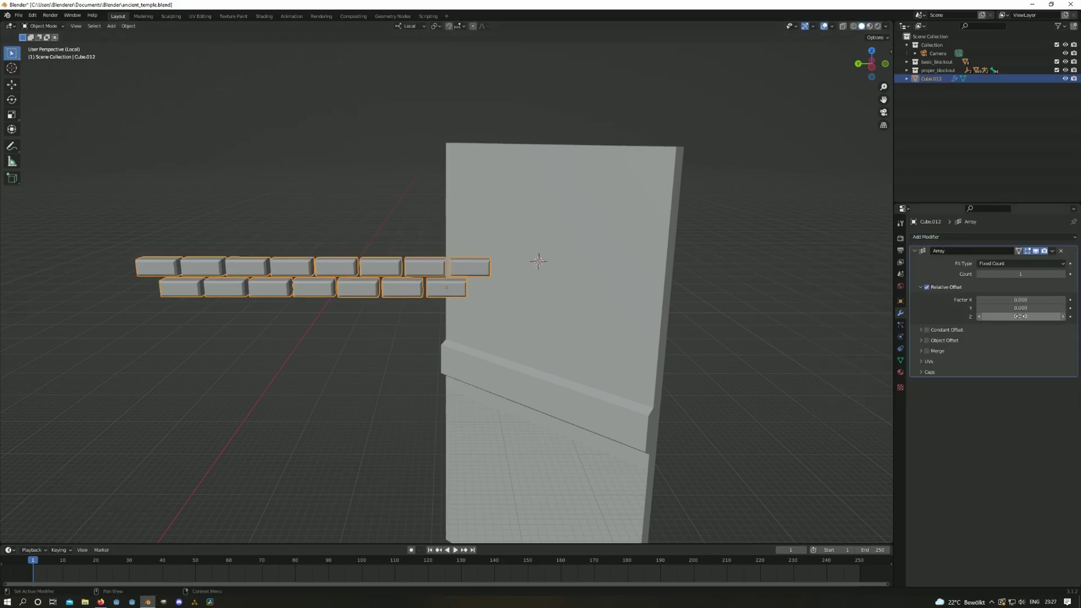
pyautogui.moveTo(1014, 273); pyautogui.dragTo(1047, 273)
pyautogui.moveTo(361, 292); pyautogui.dragTo(392, 296, button='middle')
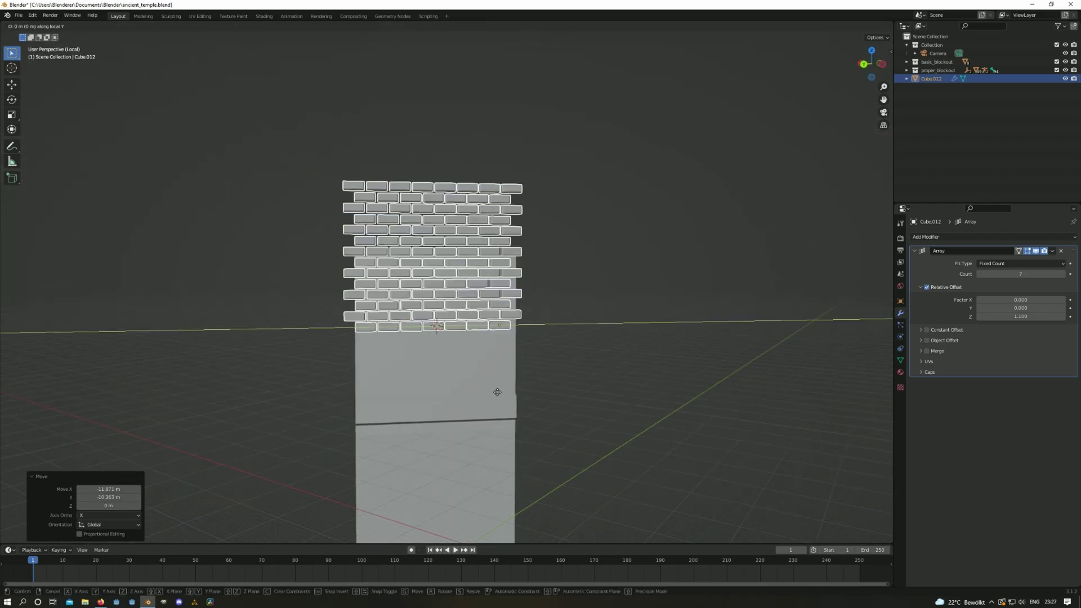
pyautogui.moveTo(497, 390); pyautogui.dragTo(538, 421, button='middle')
# Place the brick array on the wall and apply its Array modifier
pyautogui.press('g')
pyautogui.click(692, 372)
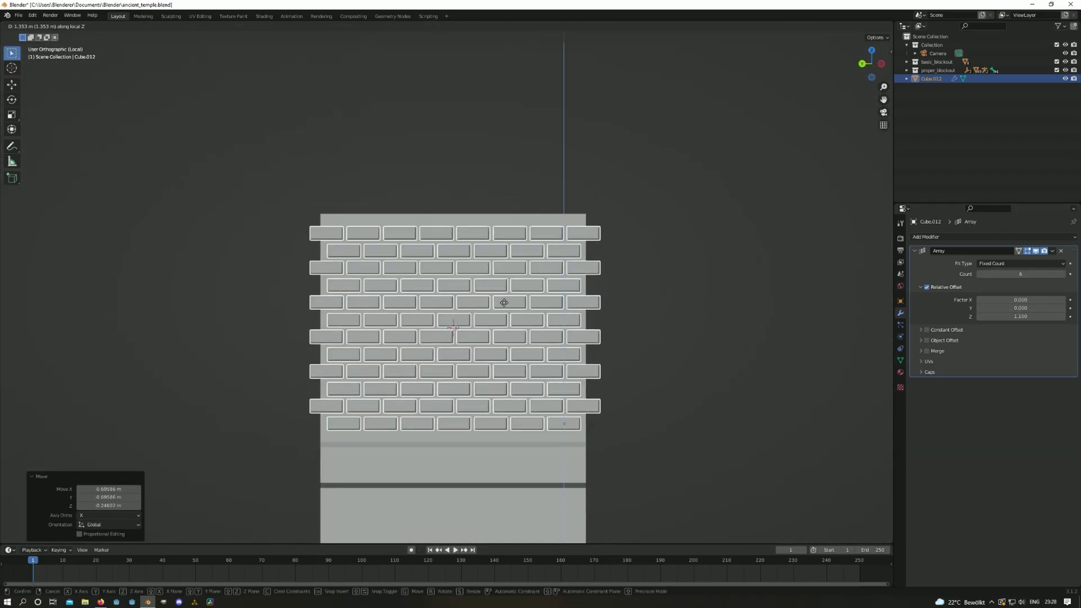
pyautogui.moveTo(462, 366); pyautogui.dragTo(435, 356, button='middle')
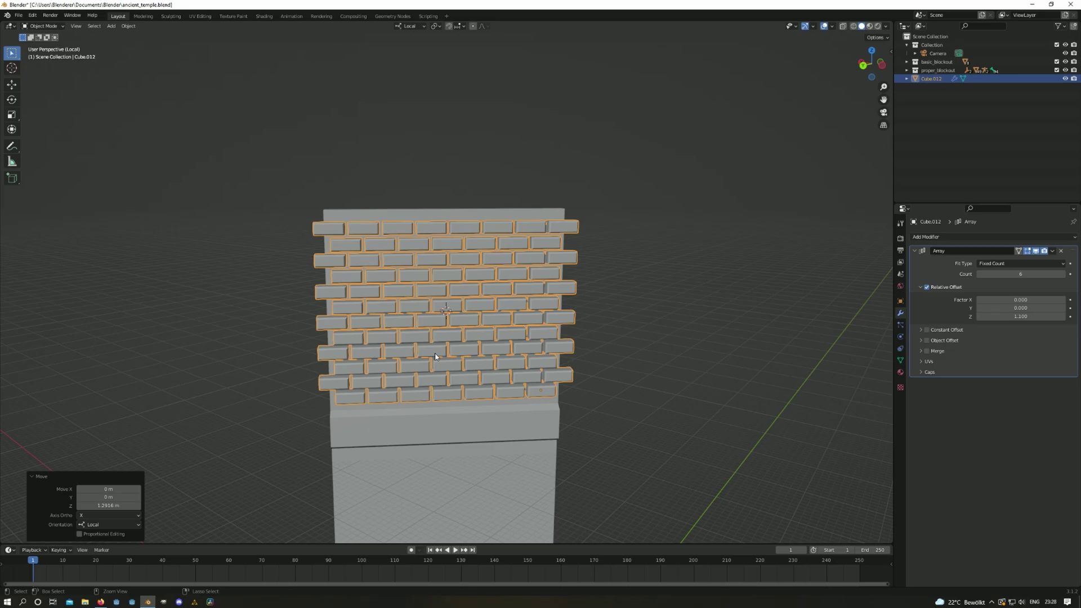
pyautogui.click(1054, 252)
pyautogui.click(1048, 261)
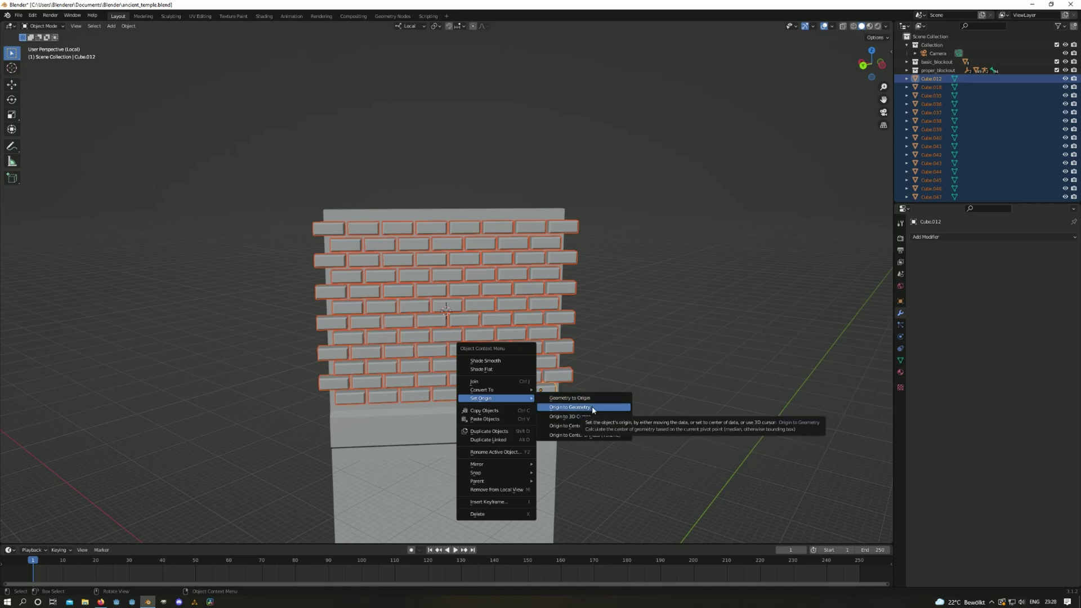
# Set the bricks' origins and jitter them with Randomize Transform
pyautogui.rightClick(444, 333)
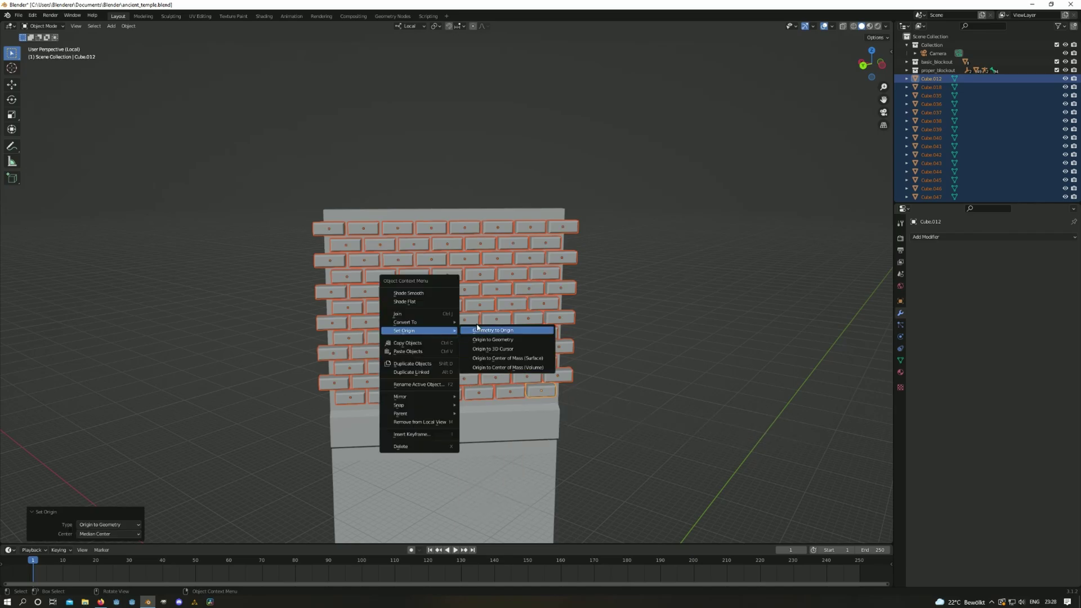
pyautogui.press('F3')
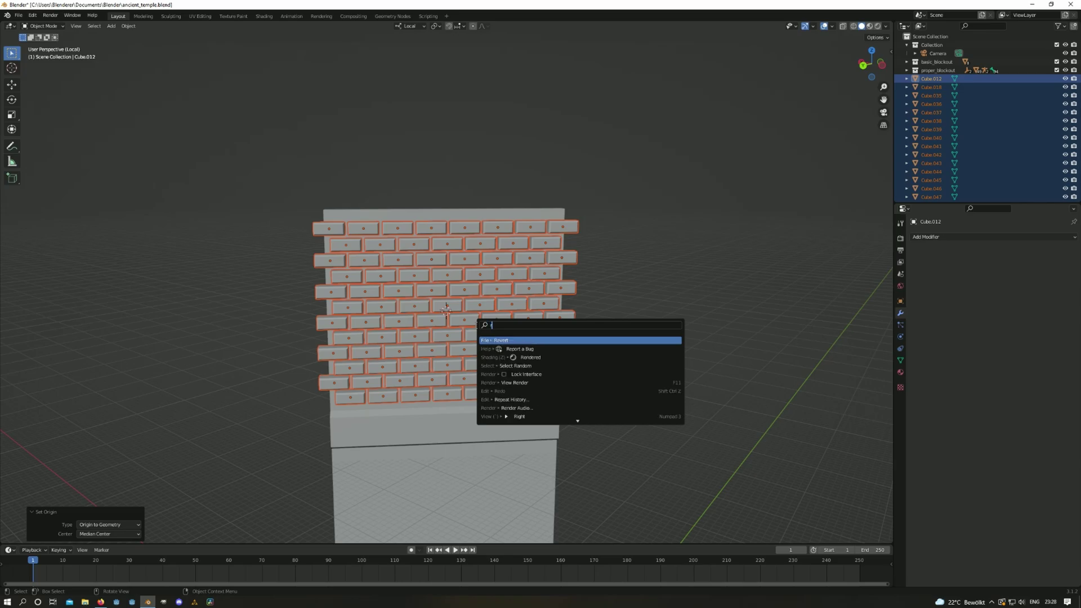
pyautogui.press('Down')
pyautogui.press('Return')
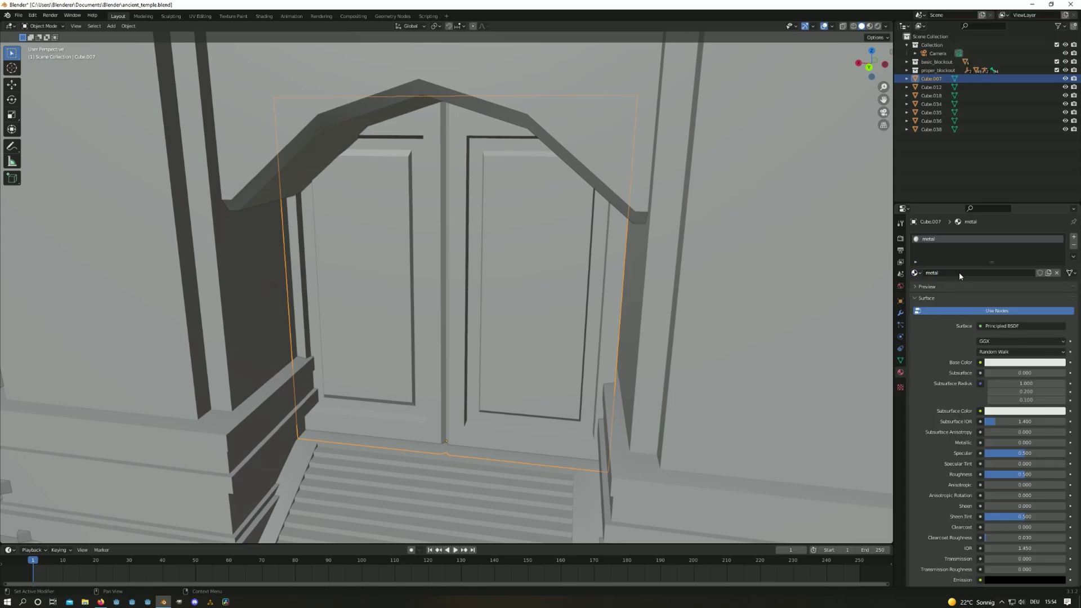
# Load the metal PNG as an Image Texture feeding the metal material's Base Color
pyautogui.click(981, 363)
pyautogui.click(799, 420)
pyautogui.click(1040, 373)
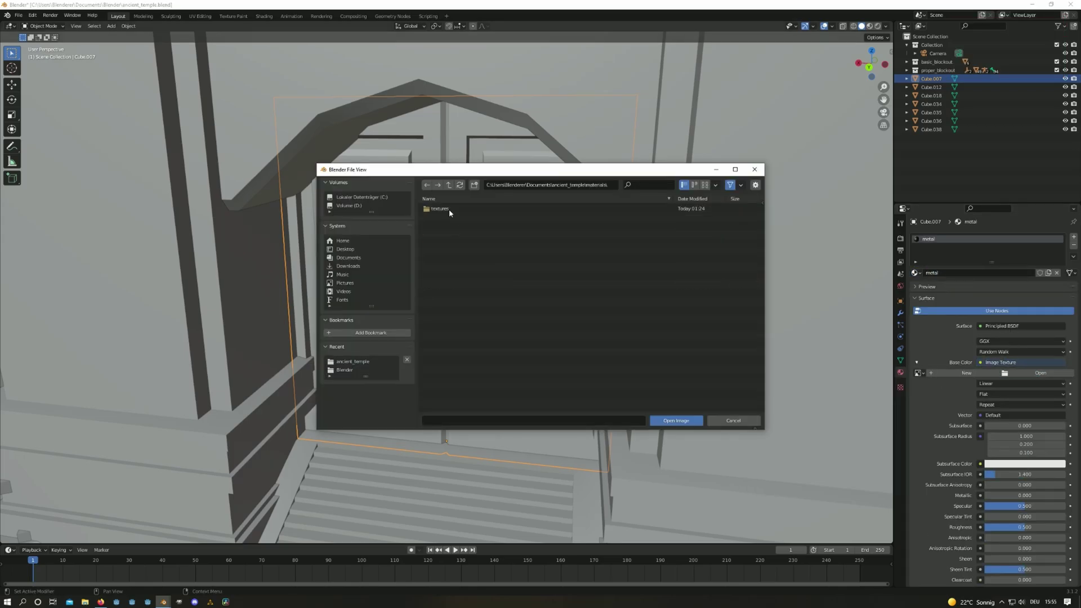
pyautogui.doubleClick(451, 294)
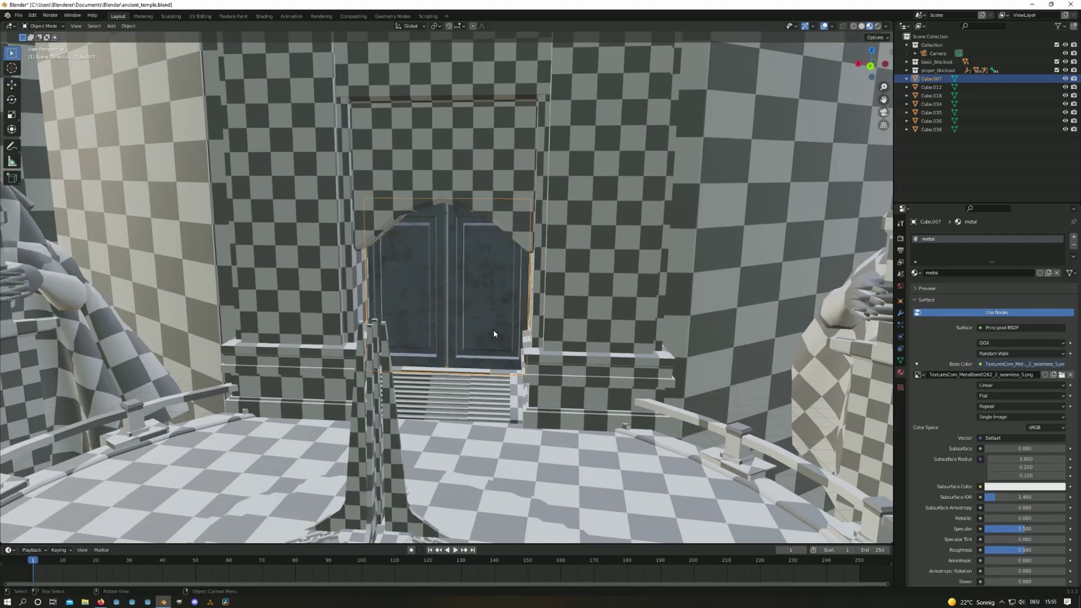
pyautogui.scroll(4, 494, 333)
pyautogui.scroll(-5, 1014, 419)
# Set the material's Metallic value to 1
pyautogui.click(1014, 432)
pyautogui.write('1')
pyautogui.press('Return')
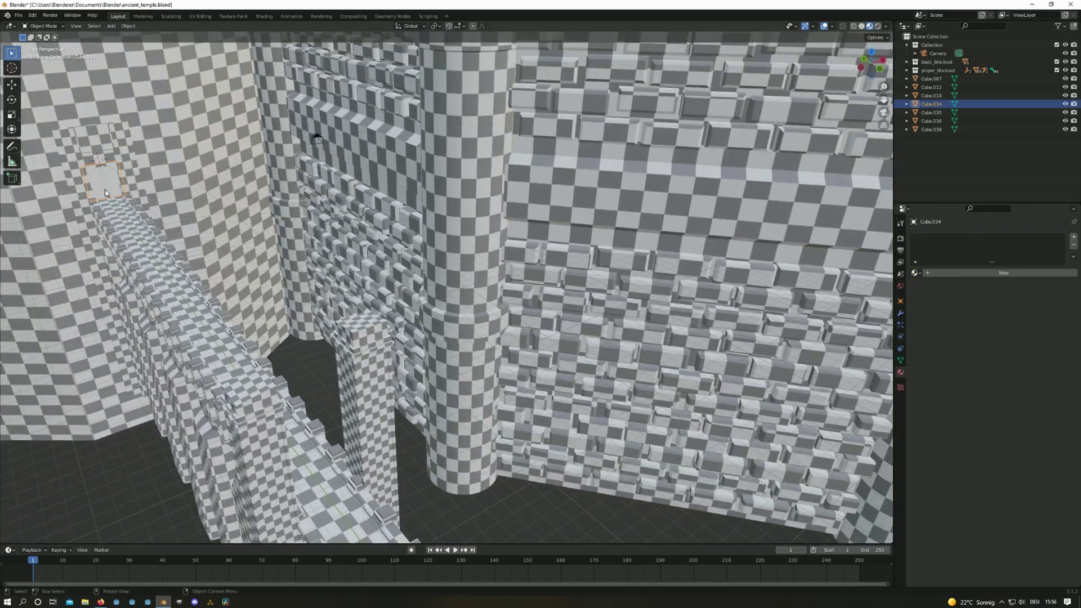
# Enter Edit Mode on the brick wall and scale its UV islands to fit the texture
pyautogui.press('Tab')
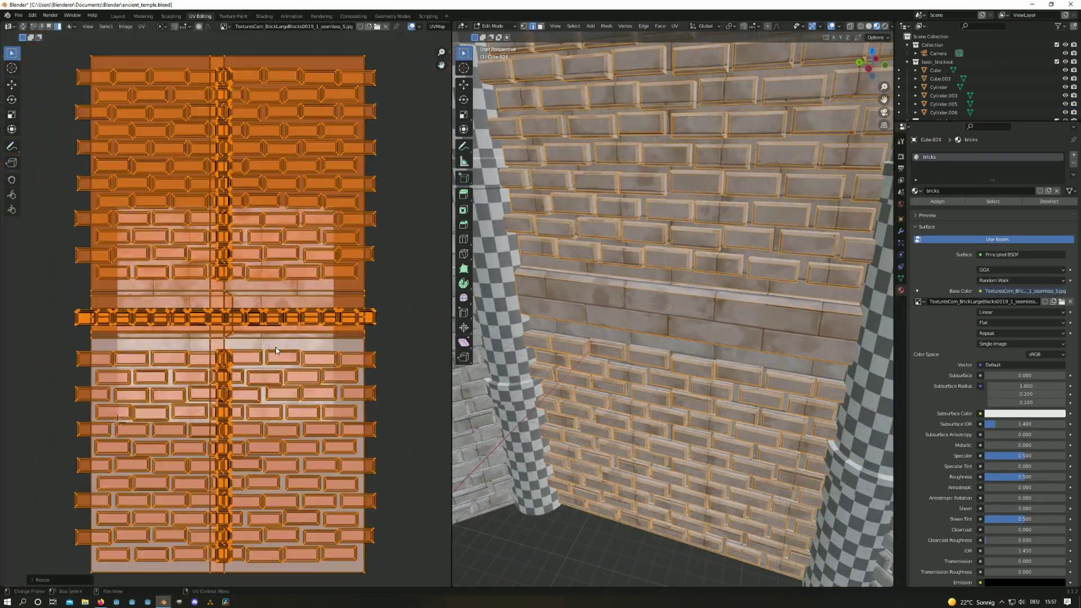
pyautogui.press('s')
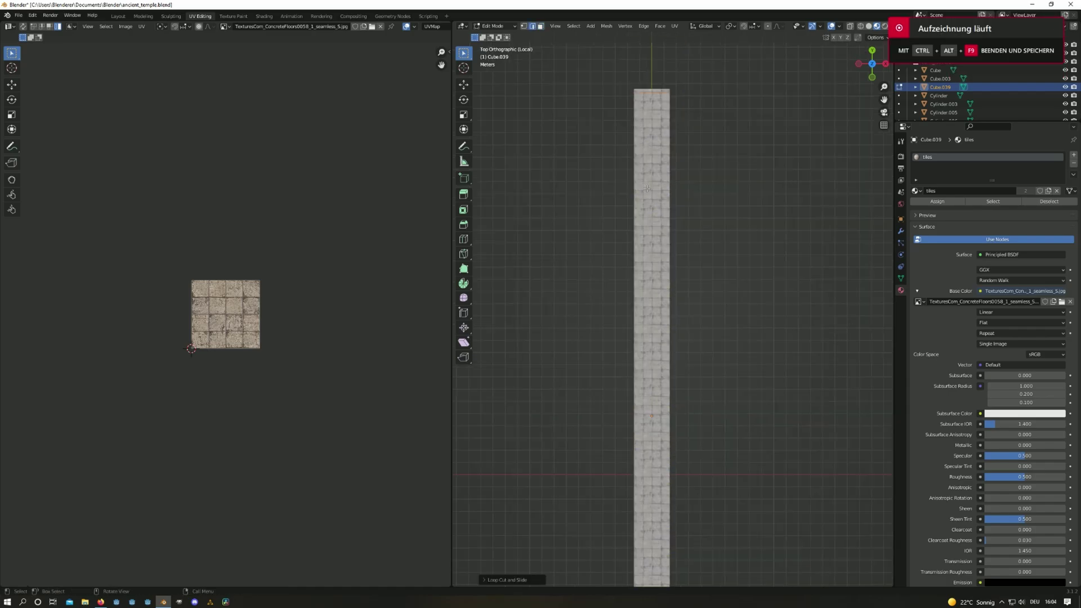
# Cut the floor strip into individual tiles with loop cuts, then clear the selection
pyautogui.keyDown('shift'); pyautogui.moveTo(647, 189); pyautogui.dragTo(667, 434, button='middle'); pyautogui.keyUp('shift')
pyautogui.click(660, 506)
pyautogui.rightClick(677, 441)
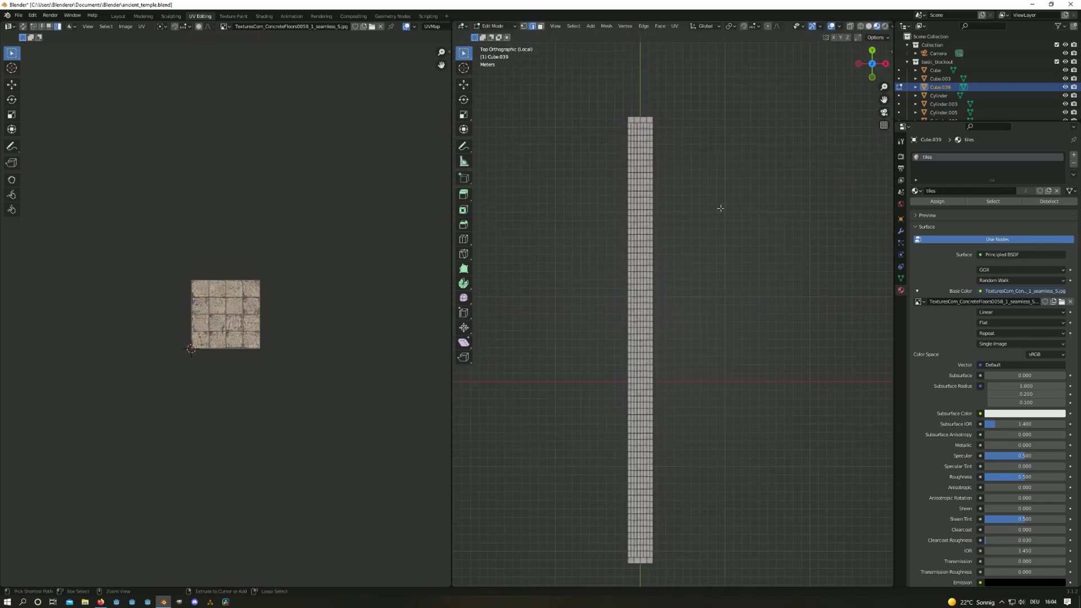
pyautogui.press('a')
pyautogui.moveTo(717, 205); pyautogui.dragTo(672, 299, button='middle')
pyautogui.hotkey('alt', 'a')
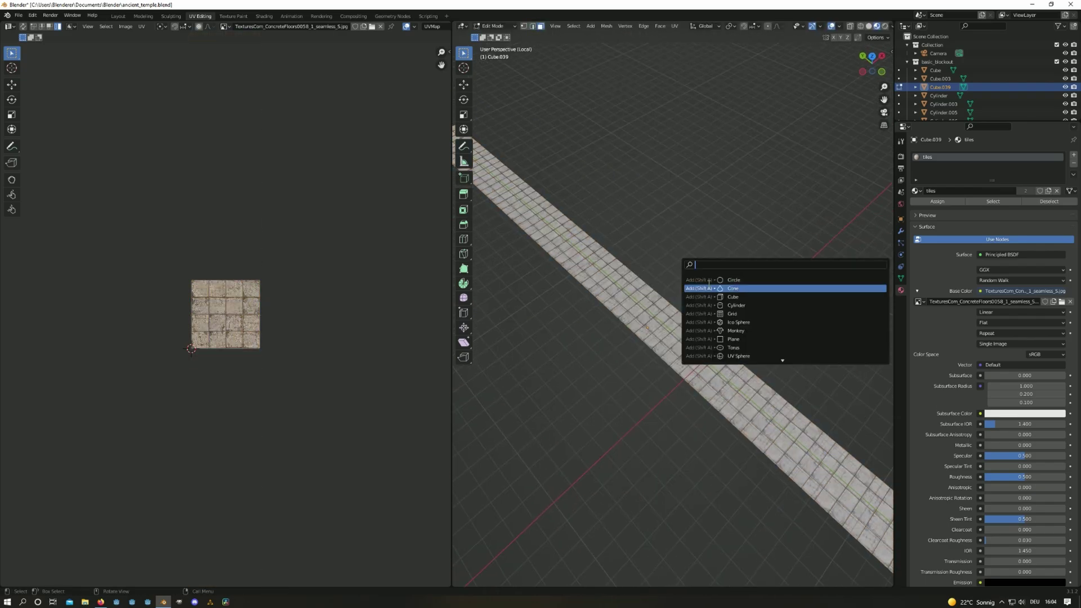
# Randomly select about 20% of the tiles, trying several different seeds
pyautogui.click(709, 280)
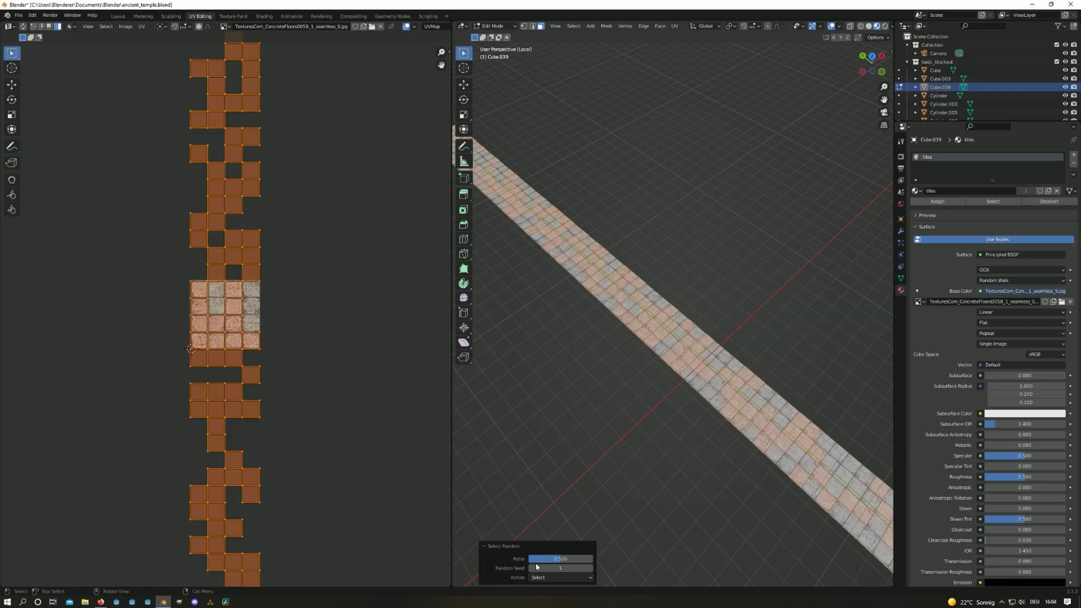
pyautogui.moveTo(560, 568); pyautogui.dragTo(585, 568)
pyautogui.moveTo(648, 328); pyautogui.dragTo(581, 560, button='middle')
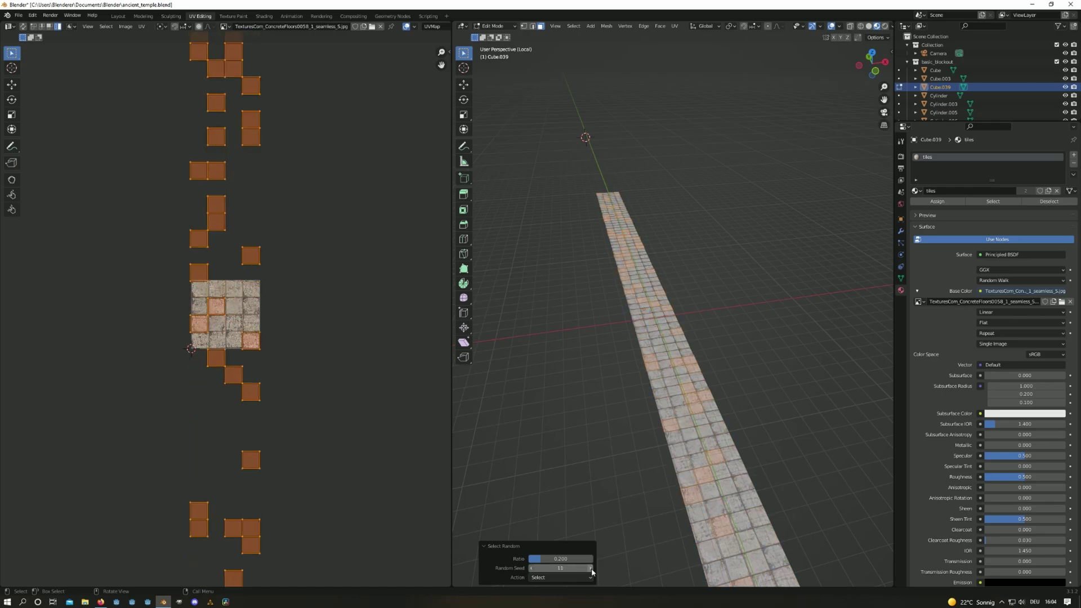
pyautogui.click(591, 568)
pyautogui.moveTo(592, 572); pyautogui.dragTo(505, 577, button='middle')
pyautogui.moveTo(592, 568); pyautogui.dragTo(616, 568)
pyautogui.moveTo(616, 568); pyautogui.dragTo(747, 406, button='middle')
pyautogui.scroll(5, 748, 406)
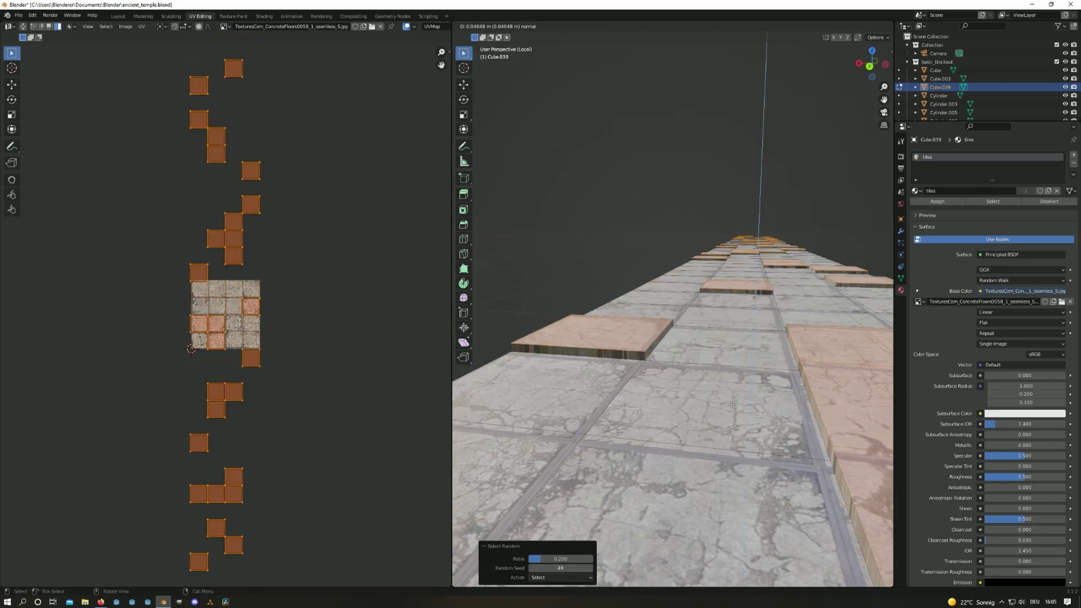
pyautogui.rightClick(719, 417)
pyautogui.scroll(-5, 710, 422)
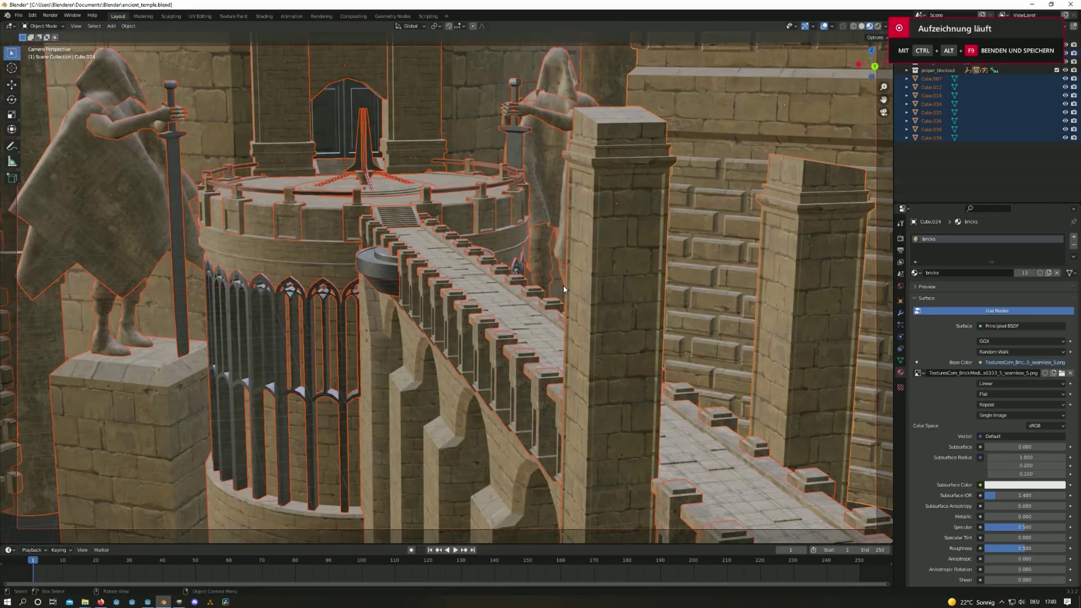
# Start a glTF 2.0 export of the temple pieces from the File menu
pyautogui.click(19, 15)
pyautogui.moveTo(34, 137)
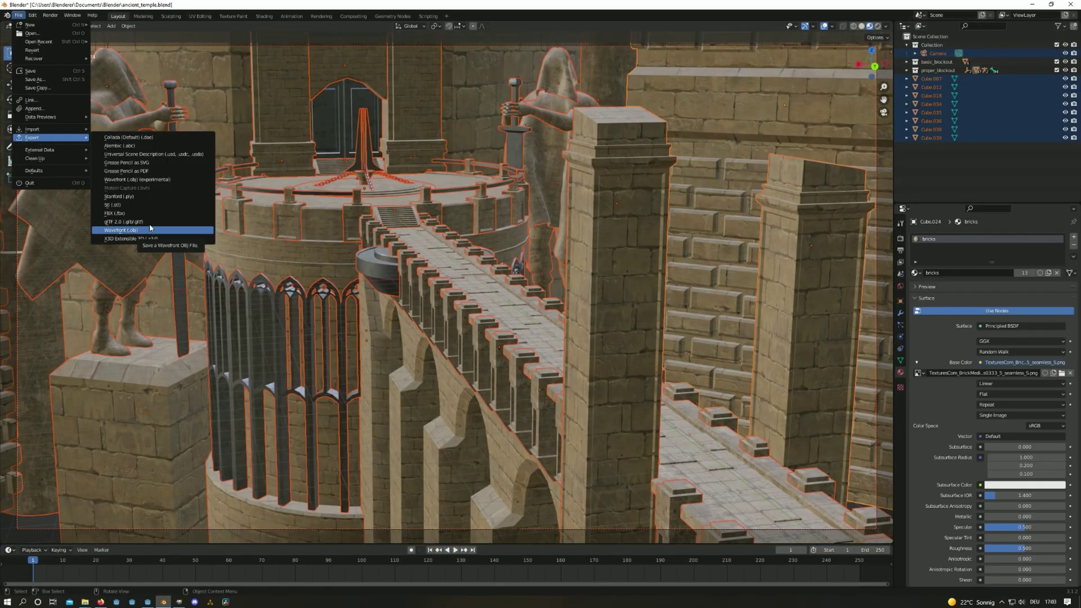
pyautogui.click(141, 221)
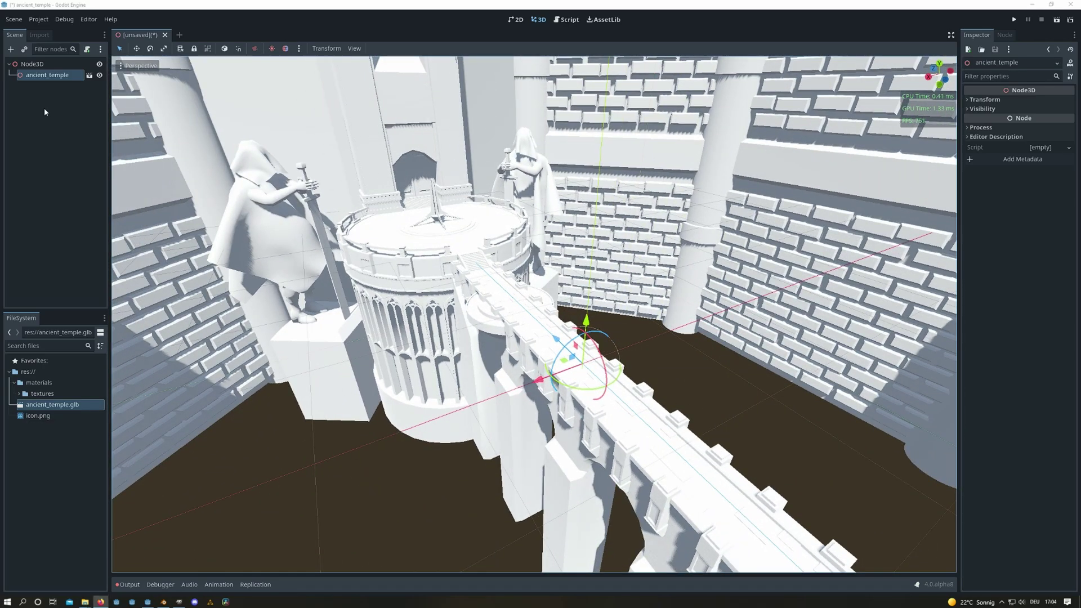
# Make the imported temple's children editable and select and frame the Cylinder tower node
pyautogui.rightClick(47, 75)
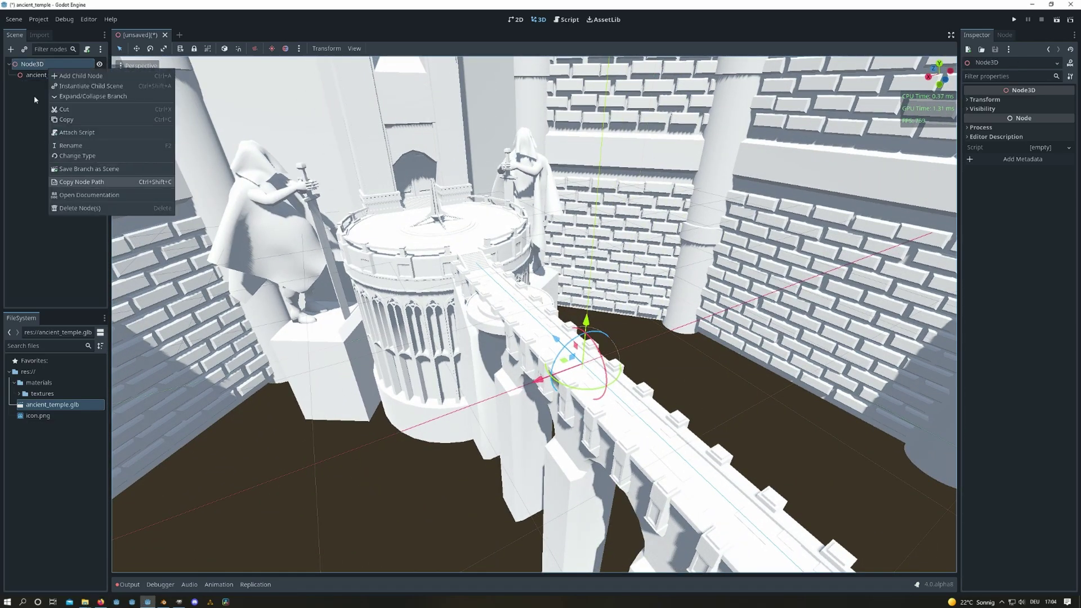
pyautogui.click(92, 285)
pyautogui.click(301, 276)
pyautogui.scroll(-3, 75, 257)
pyautogui.click(75, 258)
pyautogui.click(55, 242)
pyautogui.click(55, 242)
pyautogui.scroll(-3, 62, 267)
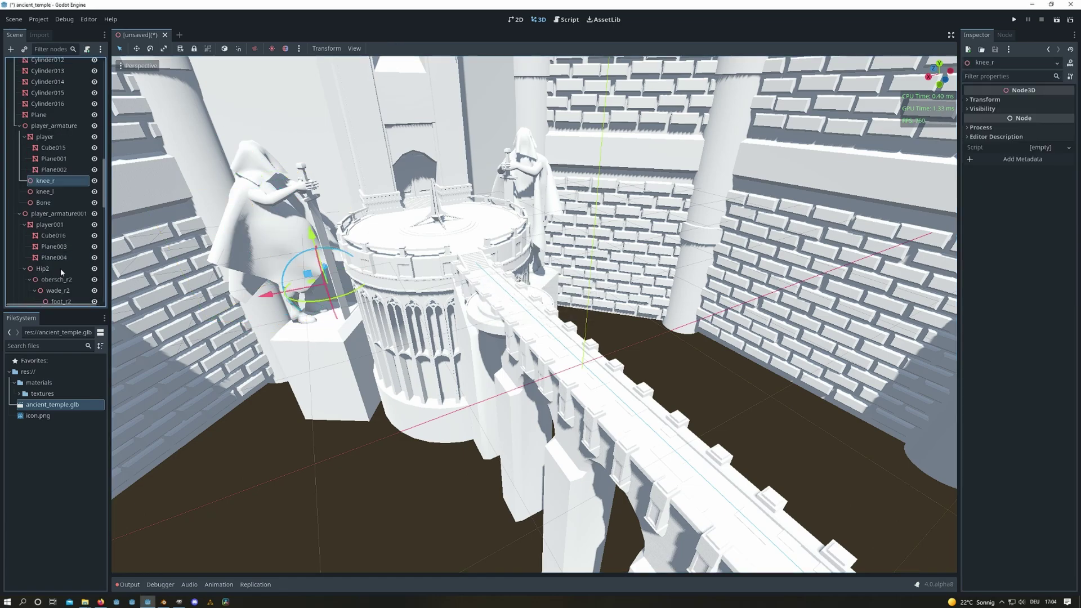
pyautogui.click(422, 316)
pyautogui.press('f')
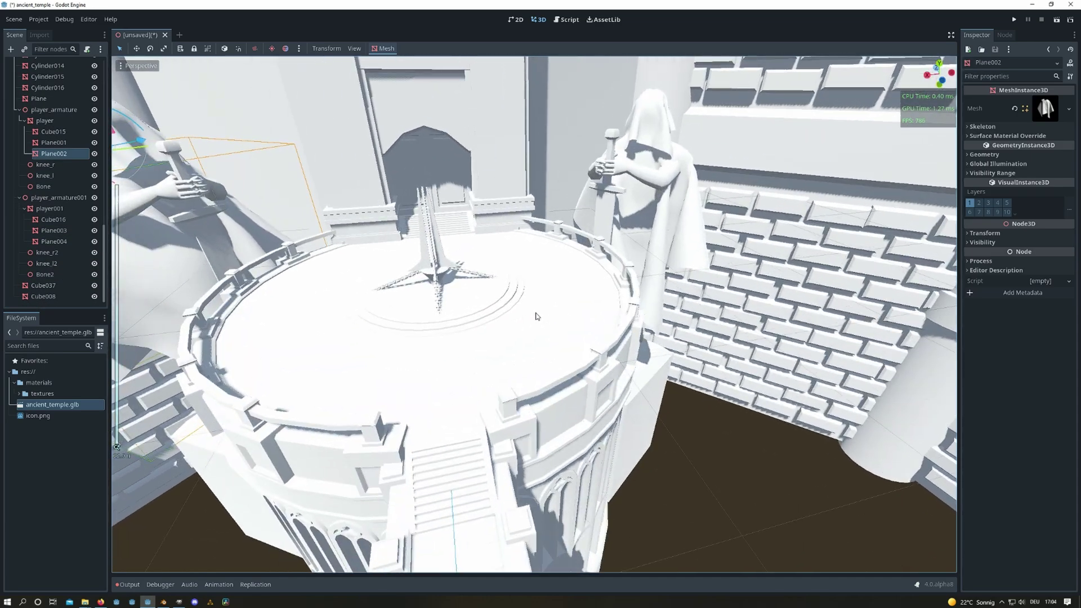
# Give the tower a new ShaderMaterial with a new shader named material_base.gdshader
pyautogui.click(1043, 147)
pyautogui.click(1024, 170)
pyautogui.click(1040, 239)
pyautogui.click(1031, 252)
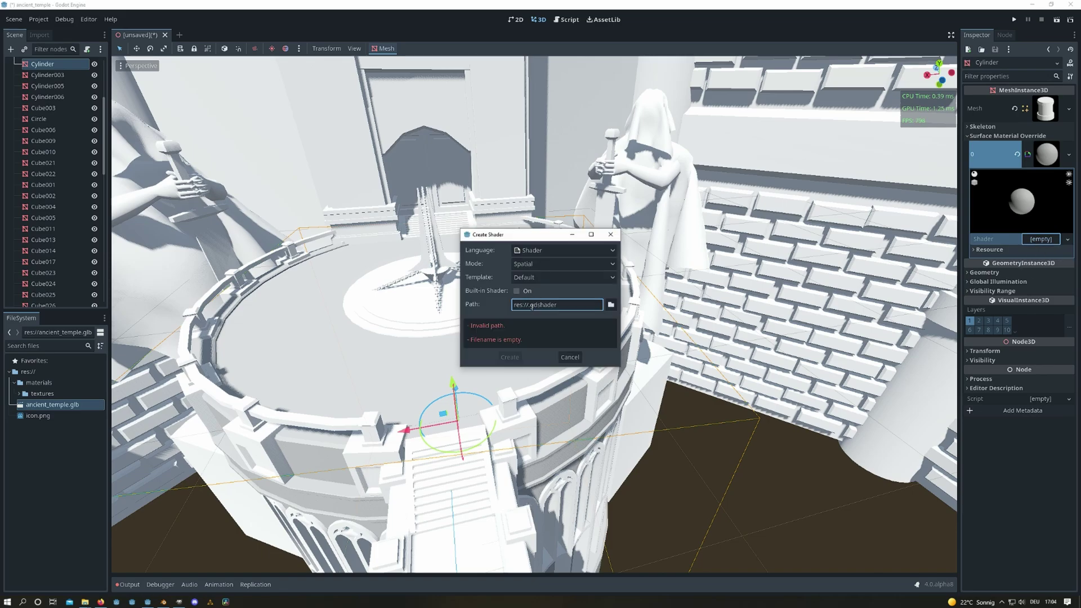
pyautogui.write('_base')
pyautogui.press('Return')
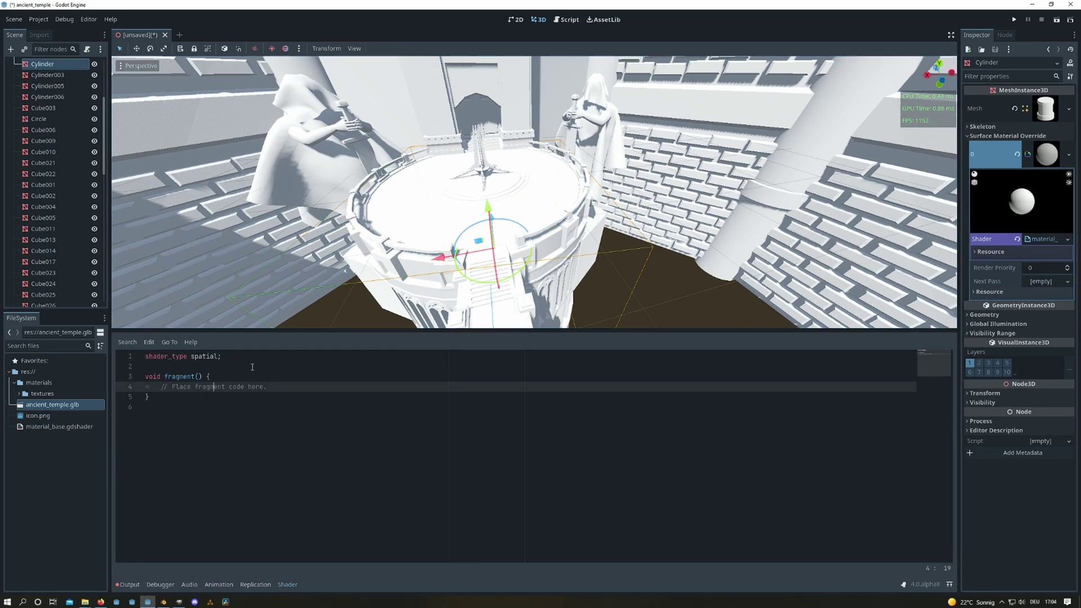
# Declare the texr texture uniform and sample it with vec4 tex = texture(texr, UV);
pyautogui.click(253, 367)
pyautogui.press('Return')
pyautogui.press('Return')
pyautogui.press('Return')
pyautogui.press('Up')
pyautogui.press('Up')
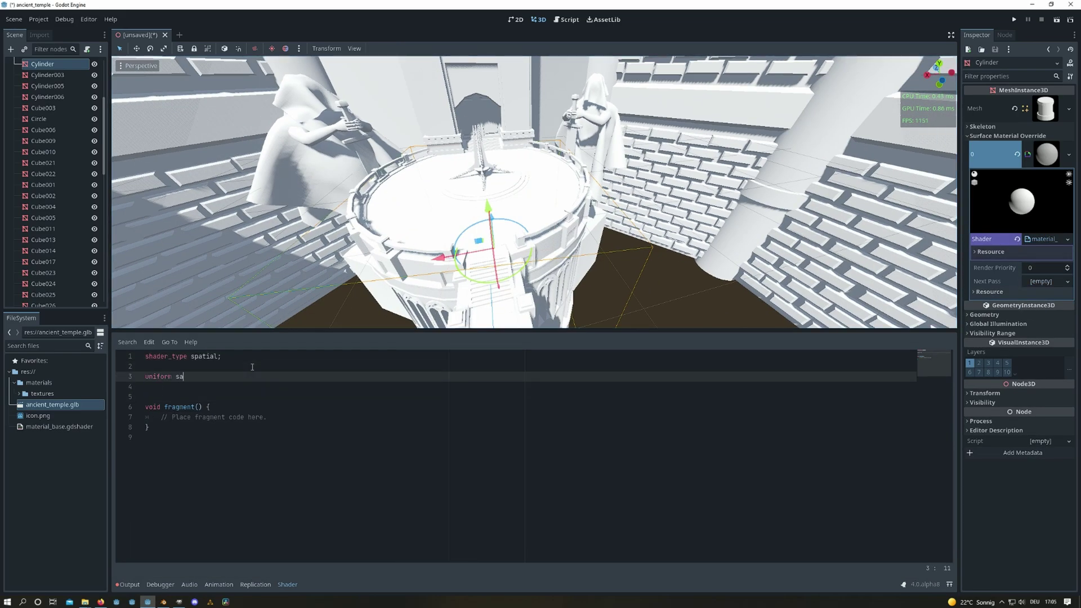
pyautogui.press('BackSpace')
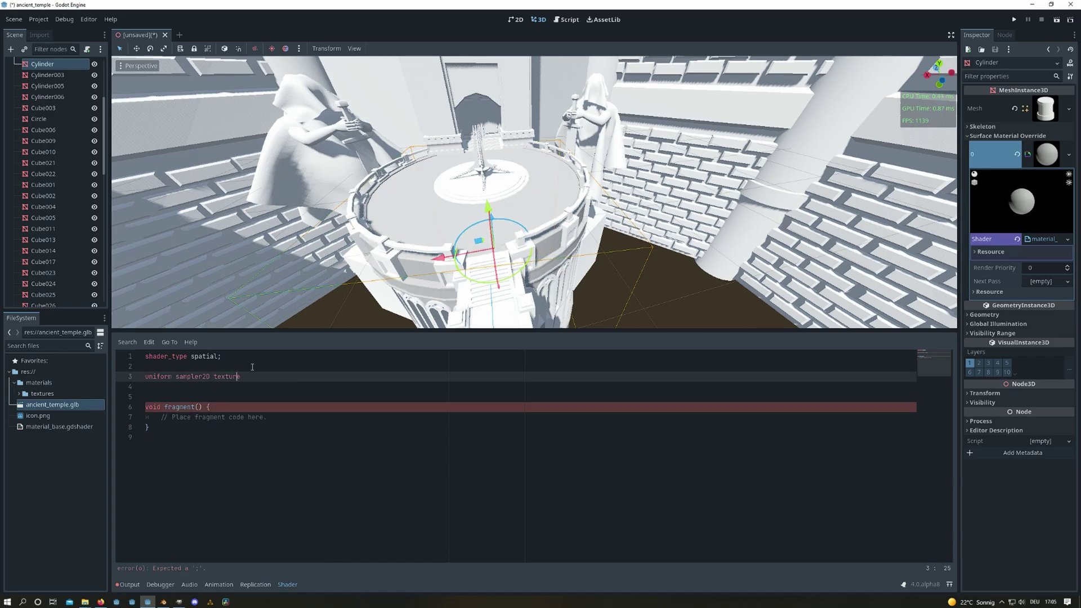
pyautogui.press('BackSpace')
pyautogui.press('BackSpace')
pyautogui.press('BackSpace')
pyautogui.press('Delete')
pyautogui.moveTo(267, 417); pyautogui.dragTo(160, 416)
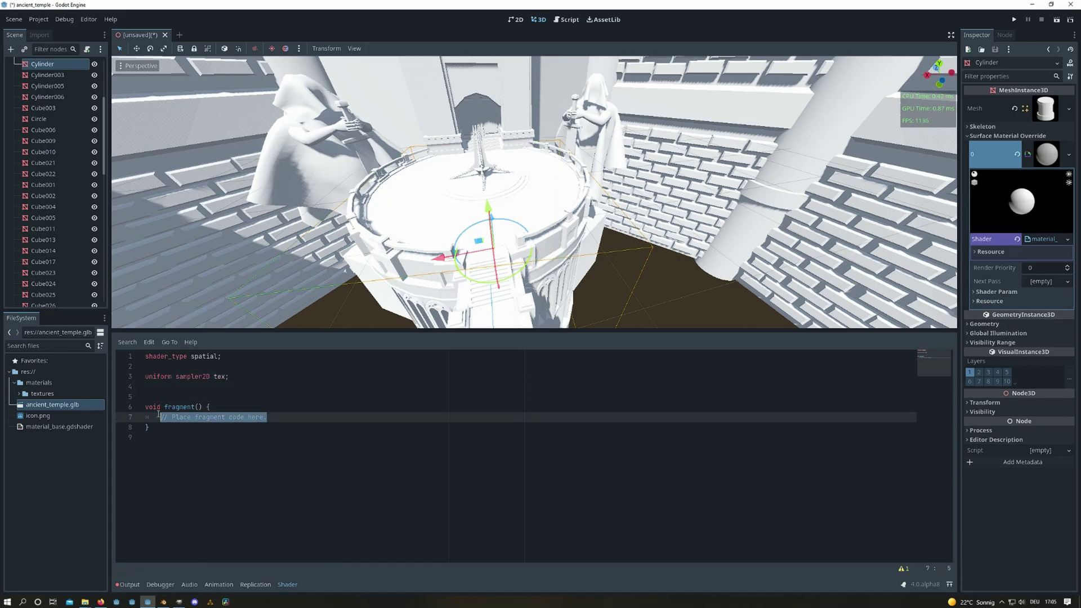
pyautogui.write('vec4 tex =')
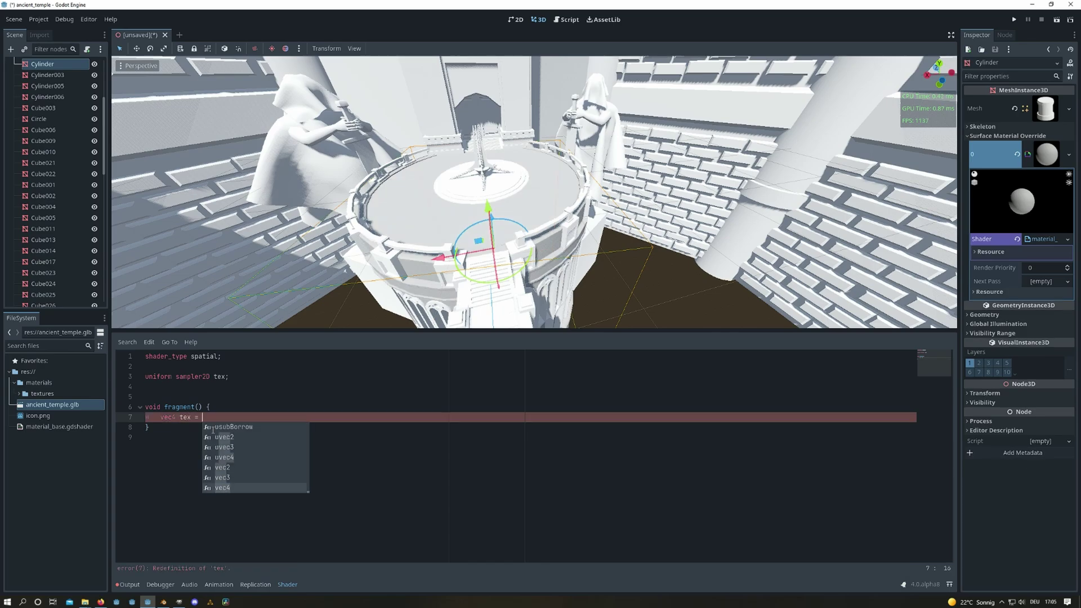
pyautogui.click(224, 377)
pyautogui.write('r')
pyautogui.click(212, 417)
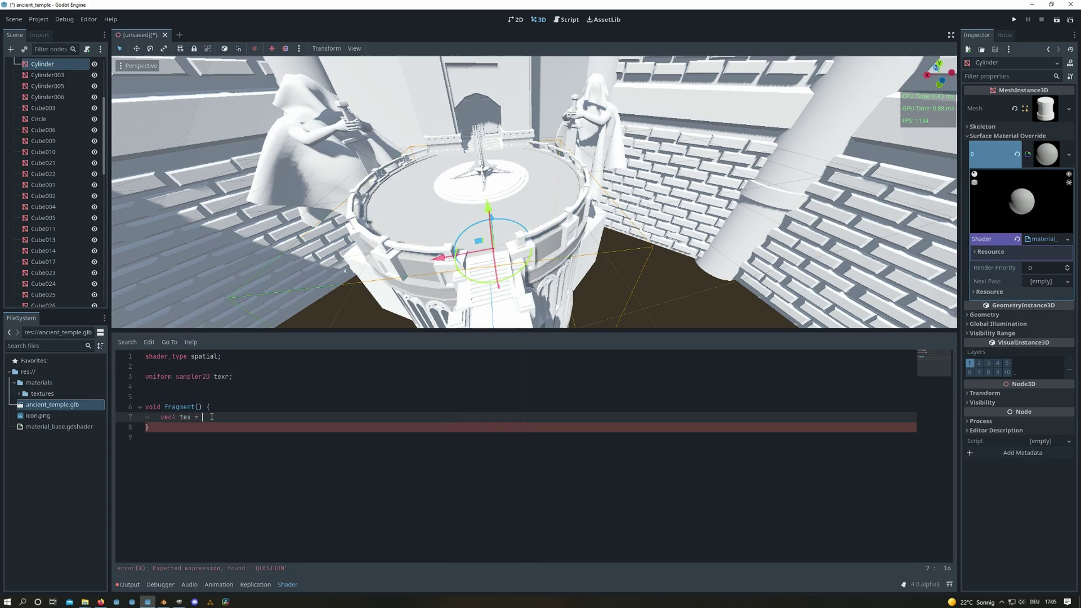
pyautogui.write('texture(texr, UV);')
# Write ALBEDO = tex.rgb, ROUGHNESS = tex.r, NORMAL_MAP = tex.rgb and NORMAL_MAP_DEPTH = 0.6
pyautogui.press('Return')
pyautogui.press('Return')
pyautogui.write('ALBEDO = tex.rgb;')
pyautogui.write('ROUGHNESS = tex.r;')
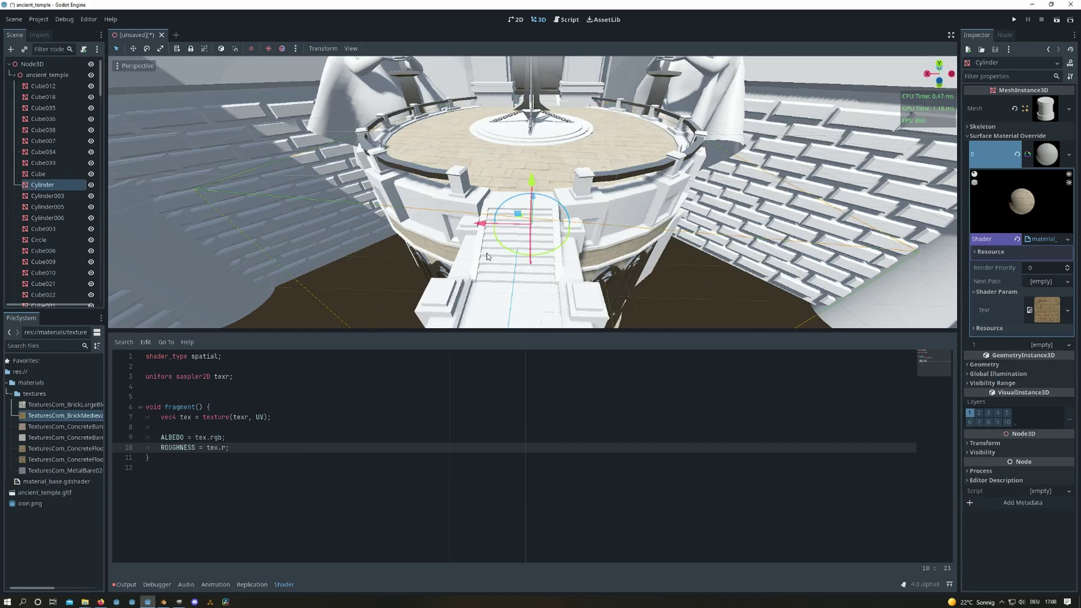
pyautogui.moveTo(488, 257); pyautogui.dragTo(428, 264, button='middle')
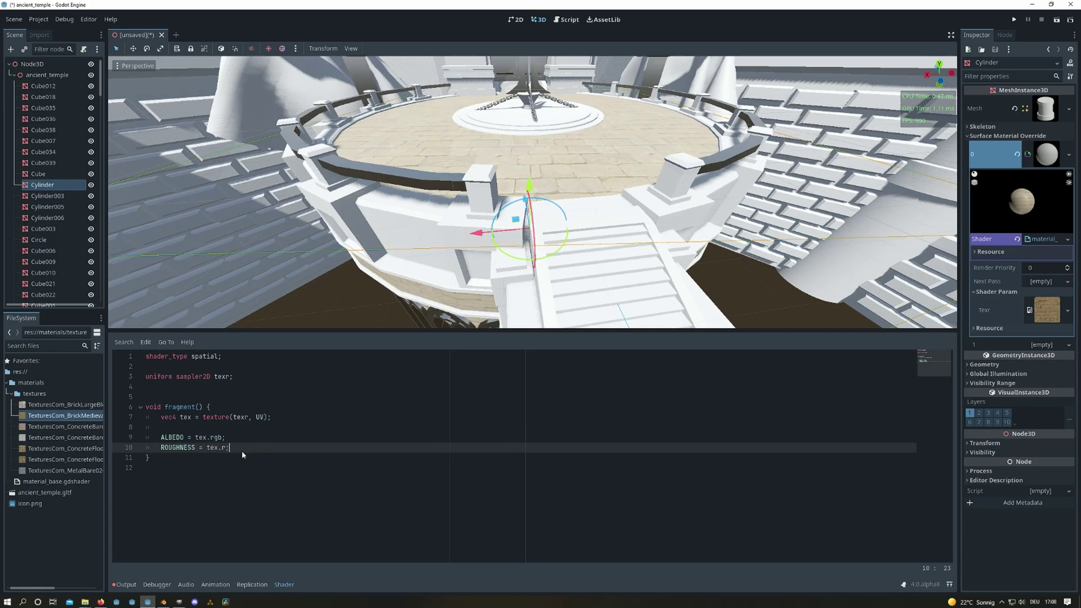
pyautogui.press('Return')
pyautogui.write('NORMAL_MAP = tex.rgb;')
pyautogui.press('Return')
pyautogui.write('NORMAL_MAP_DEPTH = 0.6;')
pyautogui.moveTo(315, 282); pyautogui.dragTo(362, 327, button='middle')
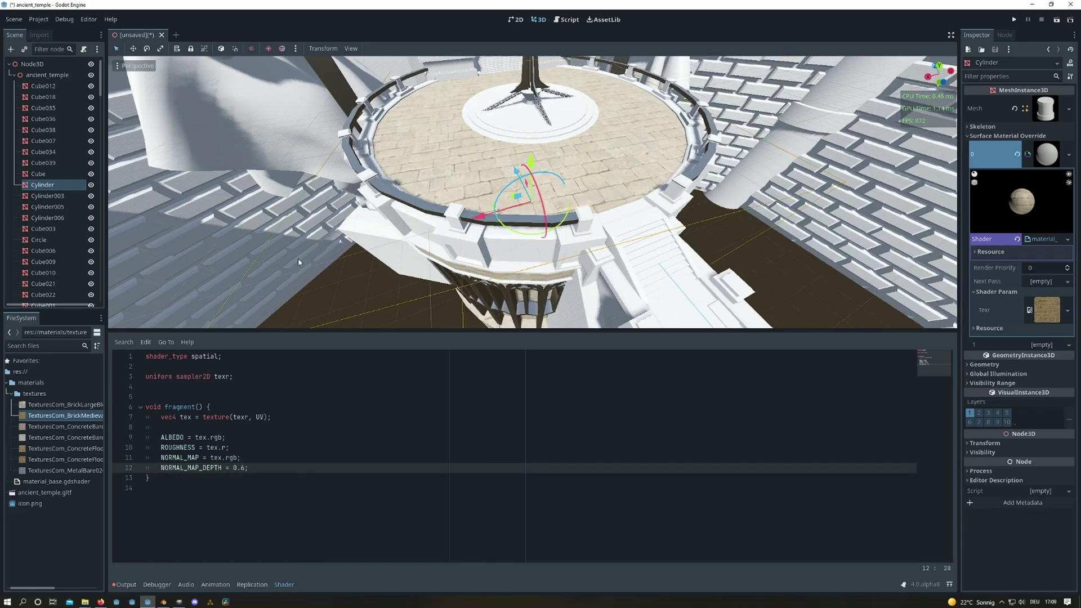
pyautogui.moveTo(377, 331); pyautogui.dragTo(377, 421)
# Save the scene and open the Cylinder006 railing's metal surface material
pyautogui.hotkey('ctrl', 's')
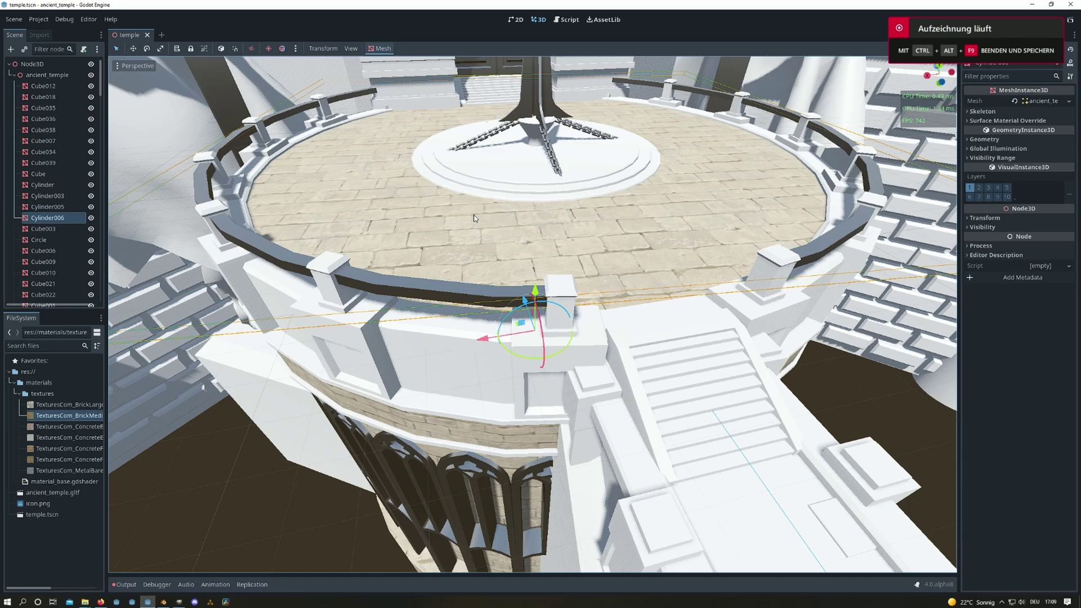
pyautogui.click(1041, 147)
pyautogui.click(1042, 114)
pyautogui.click(1037, 262)
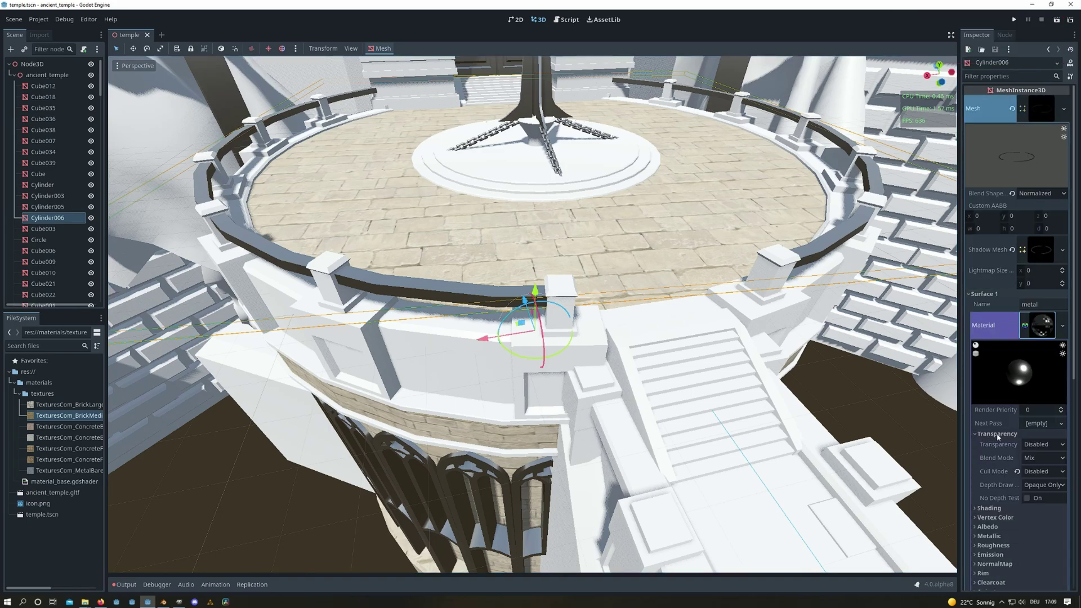
# Set the metal material's roughness to 1 and expand its Albedo and Metallic settings
pyautogui.click(1001, 373)
pyautogui.click(997, 371)
pyautogui.click(995, 389)
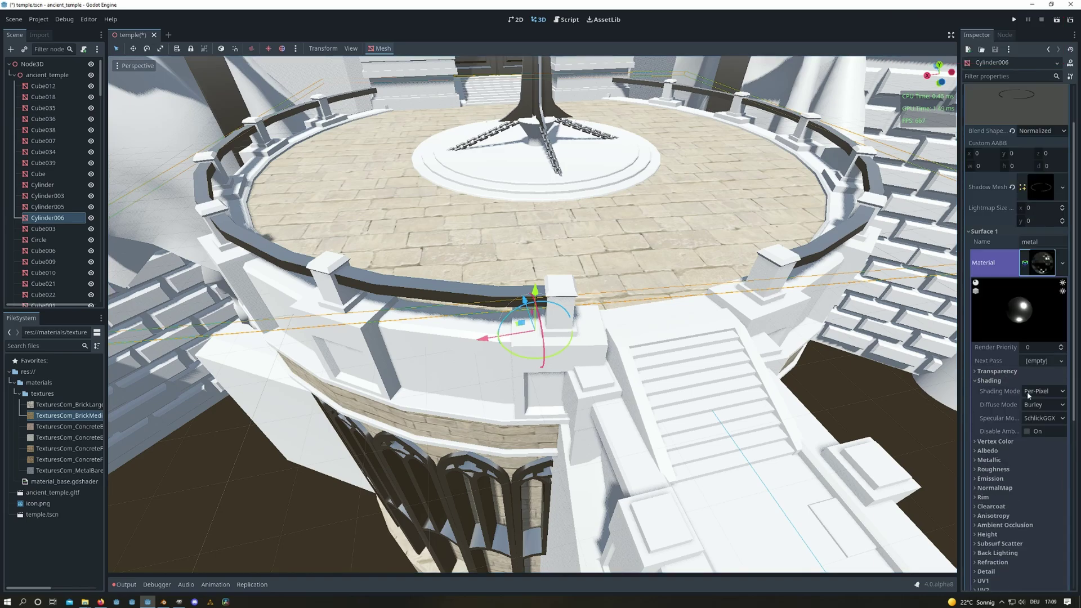
pyautogui.click(993, 417)
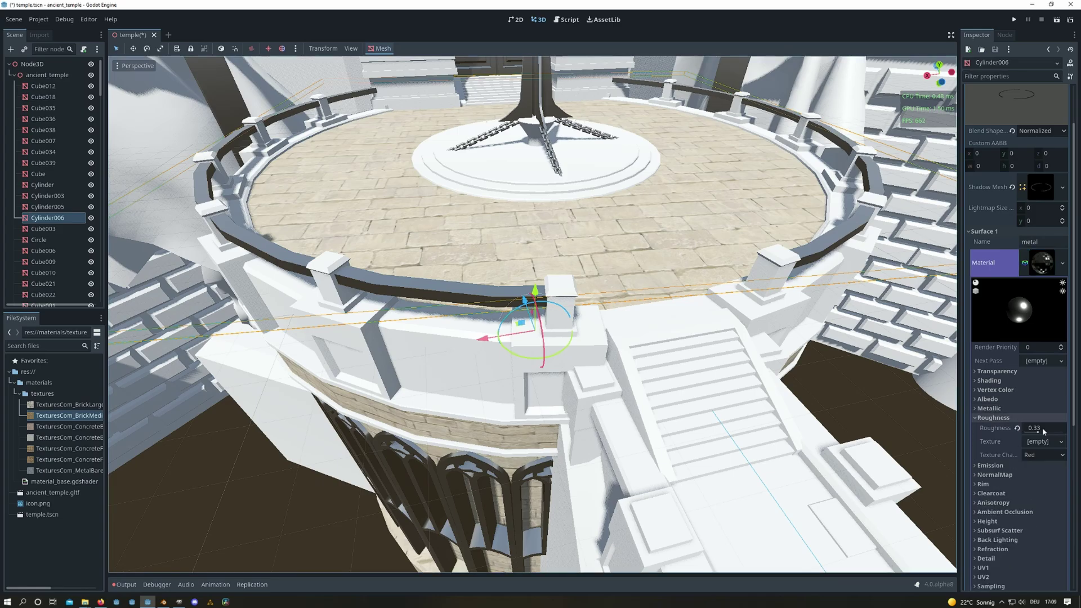
pyautogui.moveTo(1034, 427); pyautogui.dragTo(1042, 427)
pyautogui.click(988, 398)
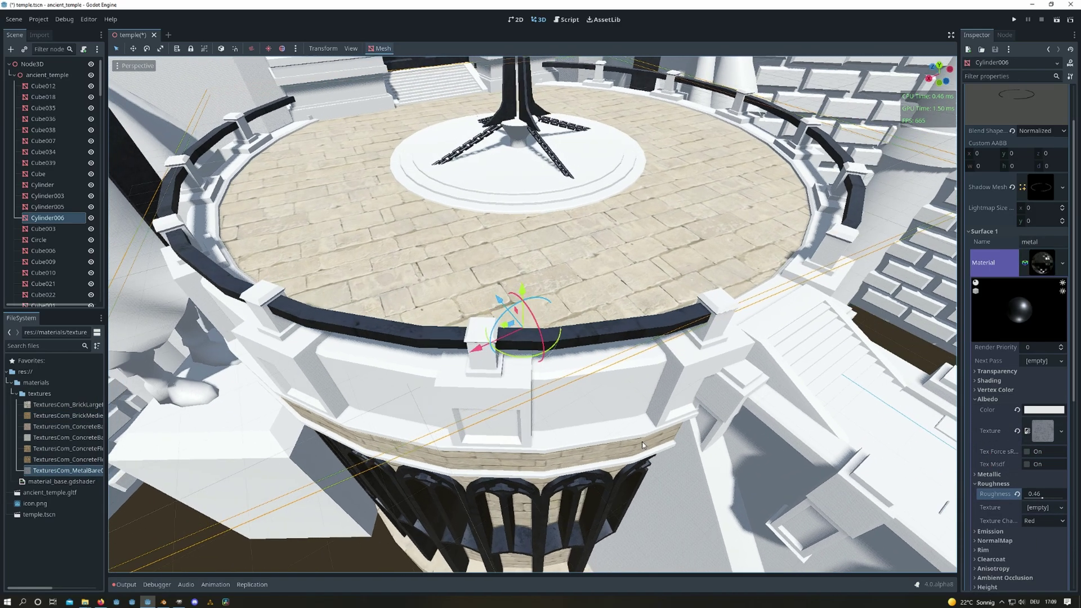
pyautogui.scroll(5, 533, 315)
pyautogui.click(1042, 494)
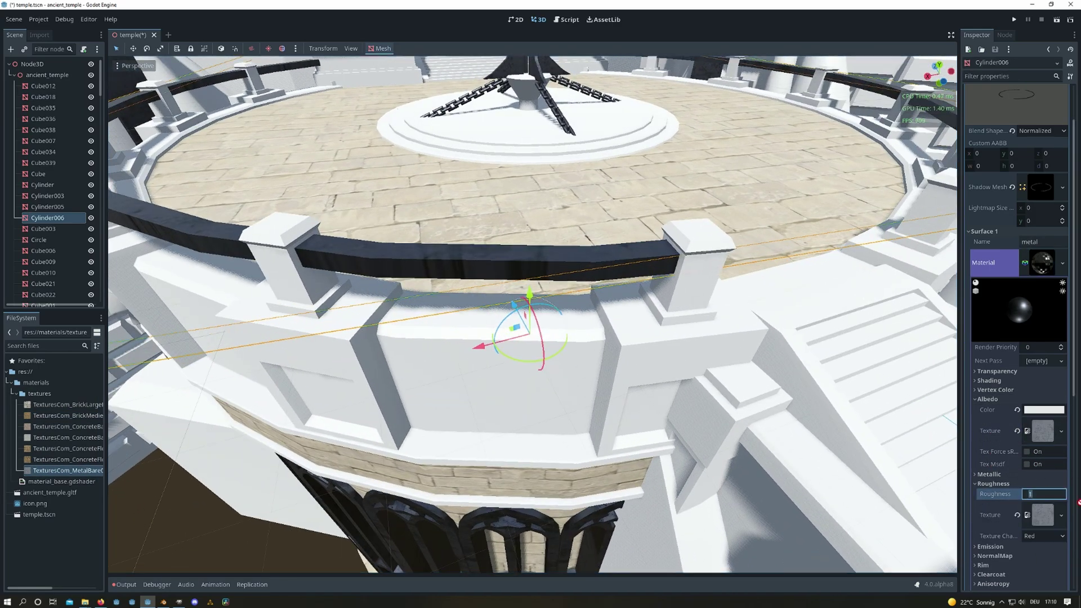
pyautogui.press('Return')
pyautogui.click(990, 474)
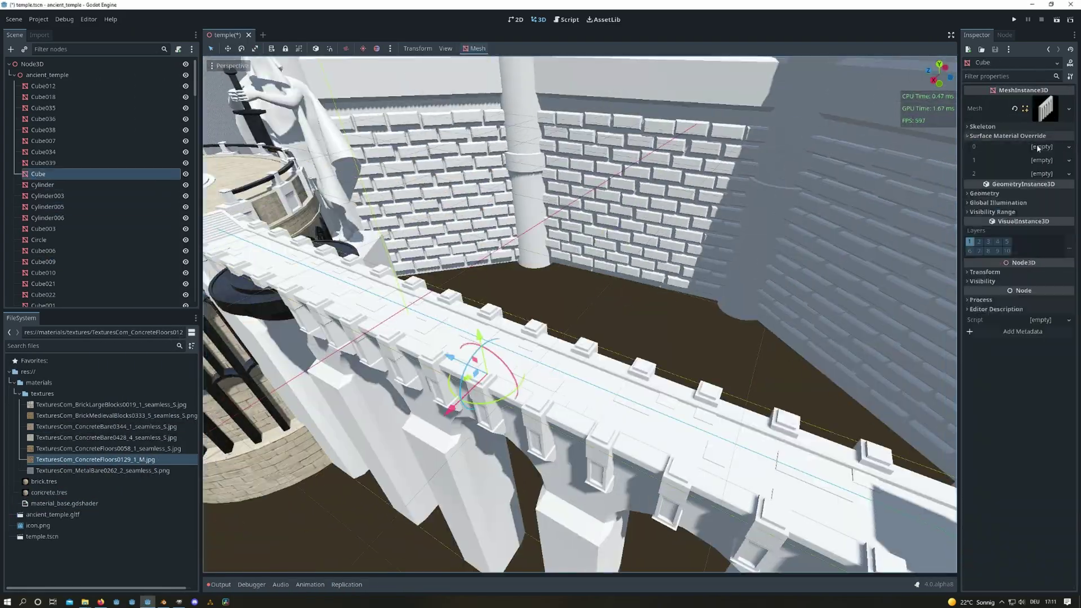
# Drop the concrete material onto the mesh's override slot and comment out the shader's AO line
pyautogui.moveTo(43, 492); pyautogui.dragTo(1026, 208)
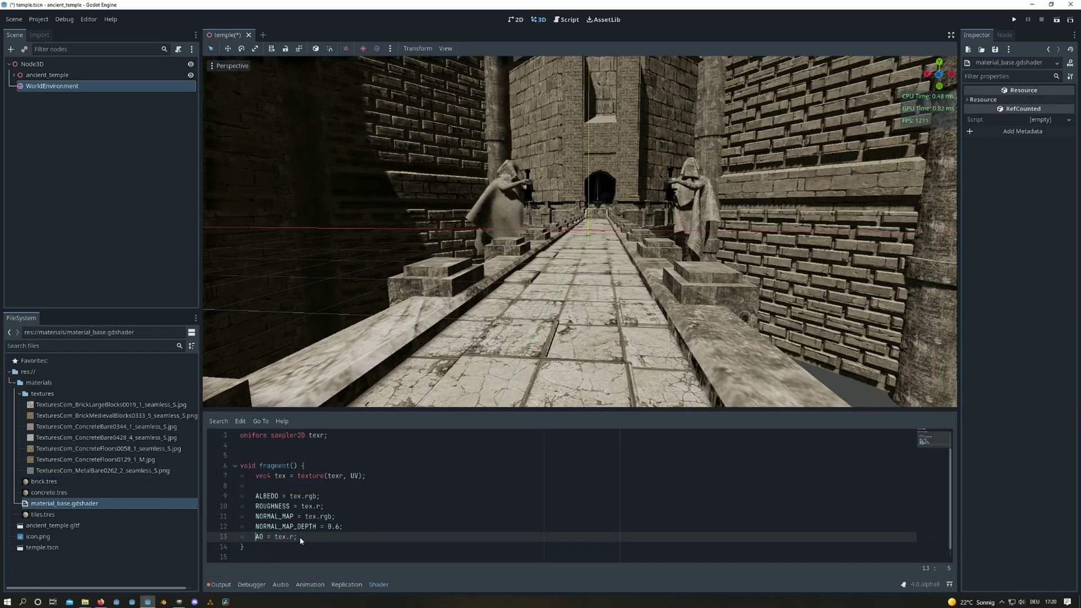
pyautogui.hotkey('ctrl', 'k')
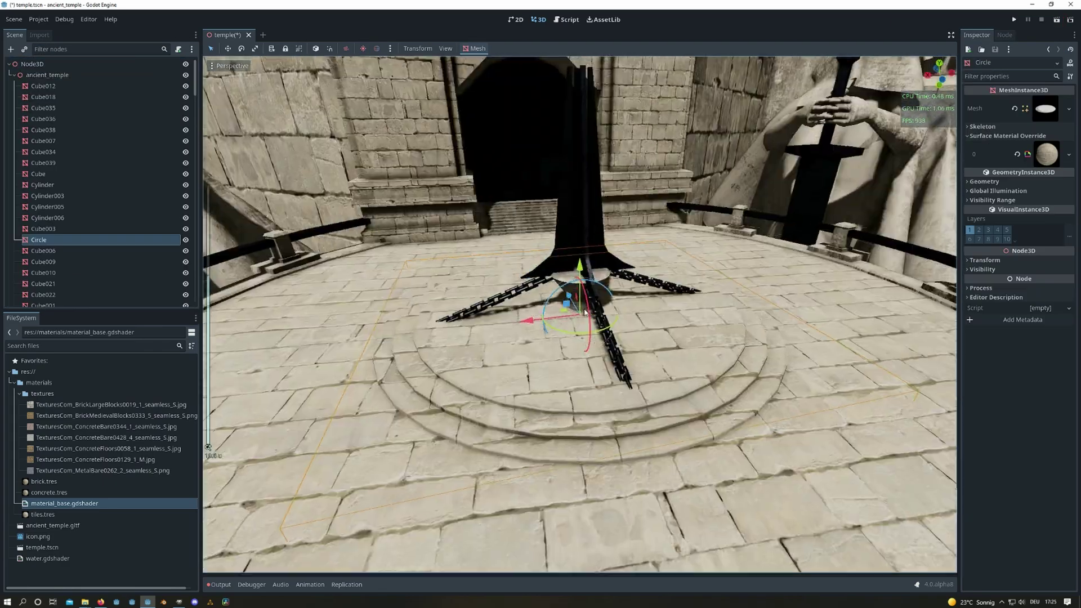
# Add a spotlight under the Node3D root and set its energy to 32, then 20
pyautogui.rightClick(32, 65)
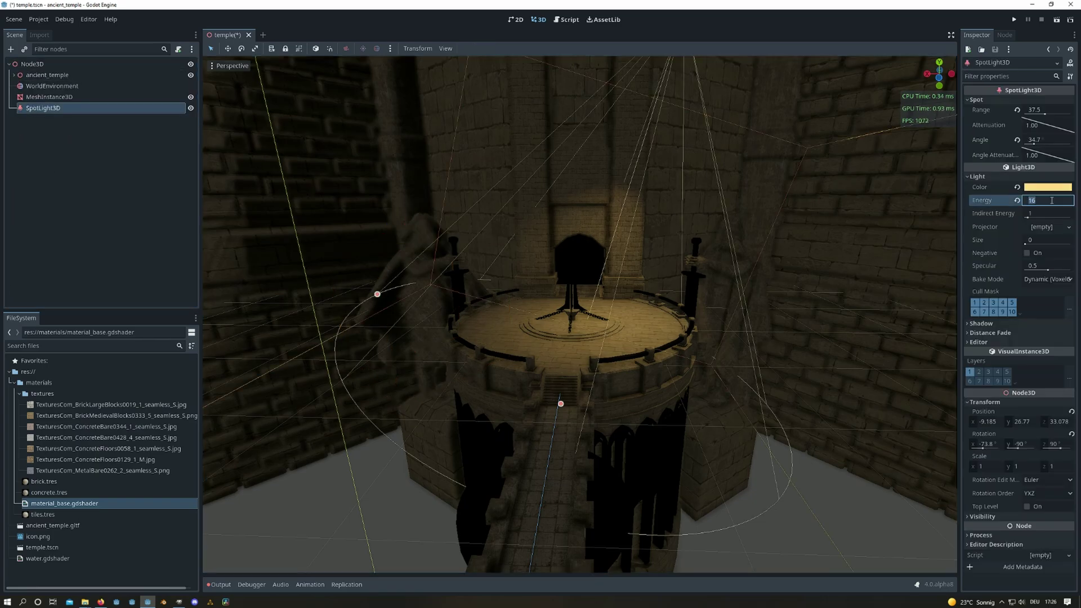
pyautogui.write('32')
pyautogui.press('Return')
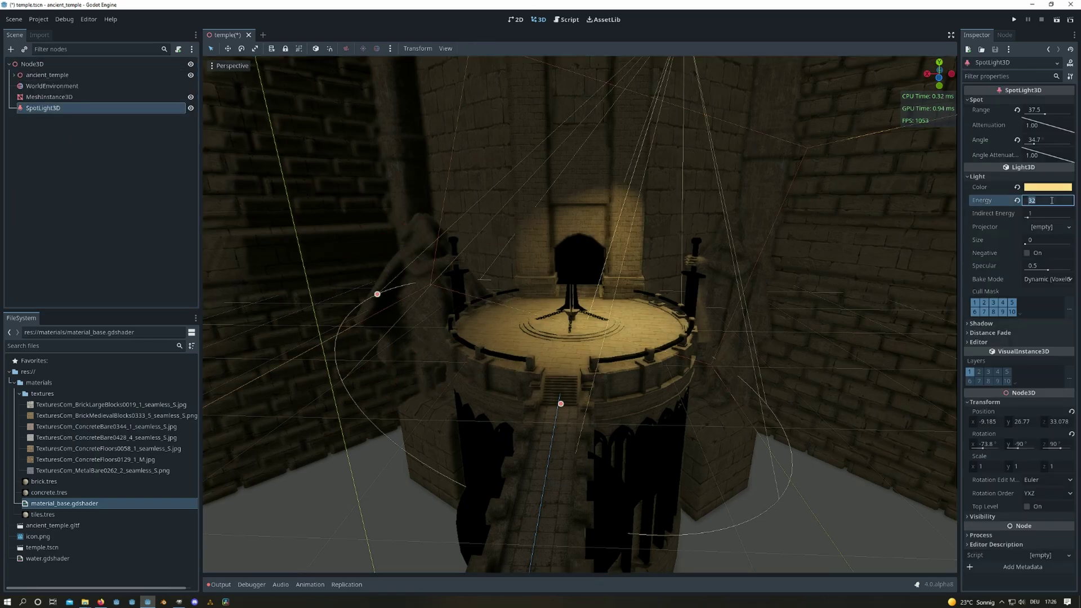
pyautogui.write('20')
pyautogui.press('Return')
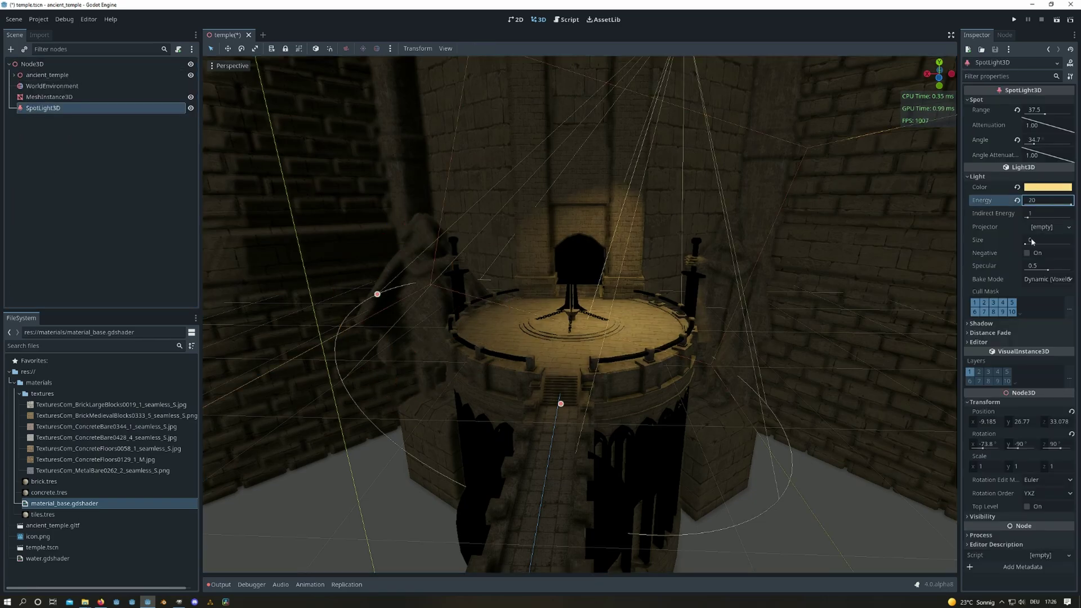
# Turn on shadows for the SpotLight3D
pyautogui.click(980, 325)
pyautogui.click(1025, 334)
pyautogui.moveTo(789, 332); pyautogui.dragTo(659, 349, button='middle')
# Enable SSAO in the WorldEnvironment with a radius of 1
pyautogui.click(52, 86)
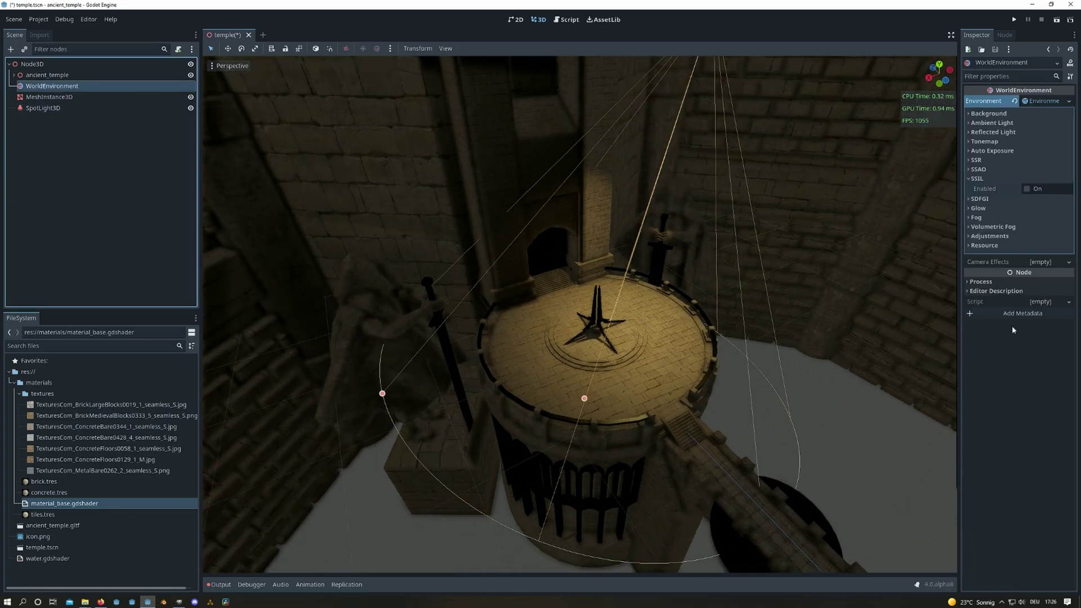
pyautogui.click(990, 169)
pyautogui.click(1026, 180)
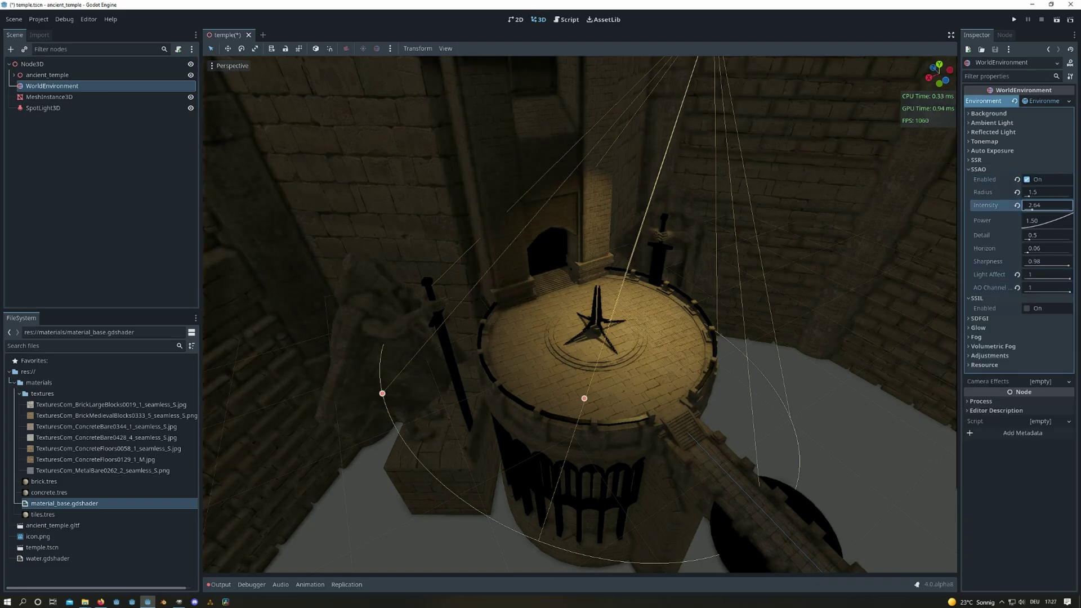
pyautogui.click(1017, 192)
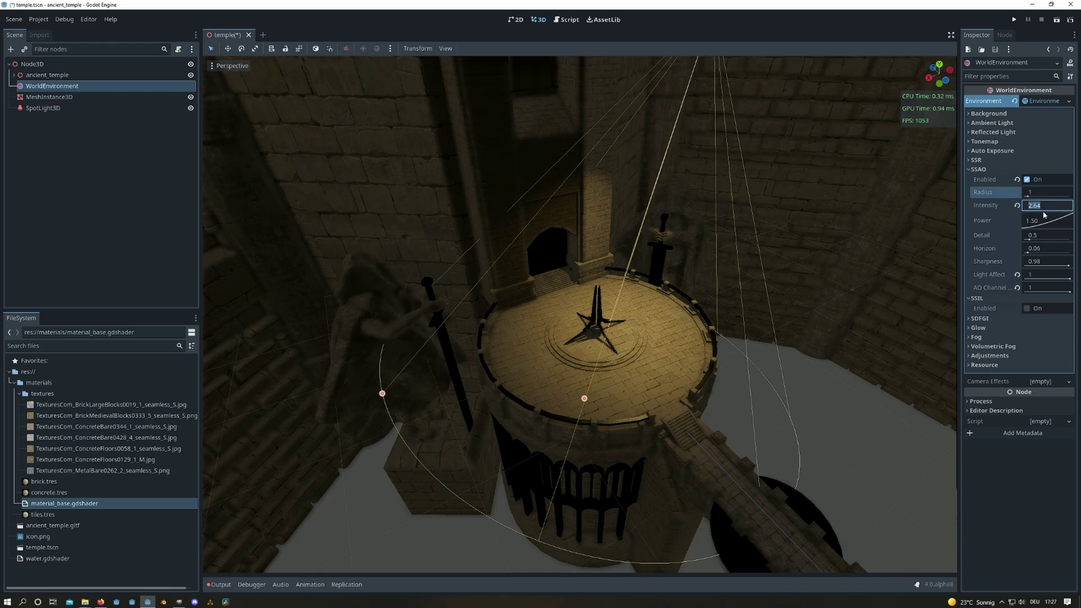
pyautogui.moveTo(493, 269); pyautogui.dragTo(438, 212, button='middle')
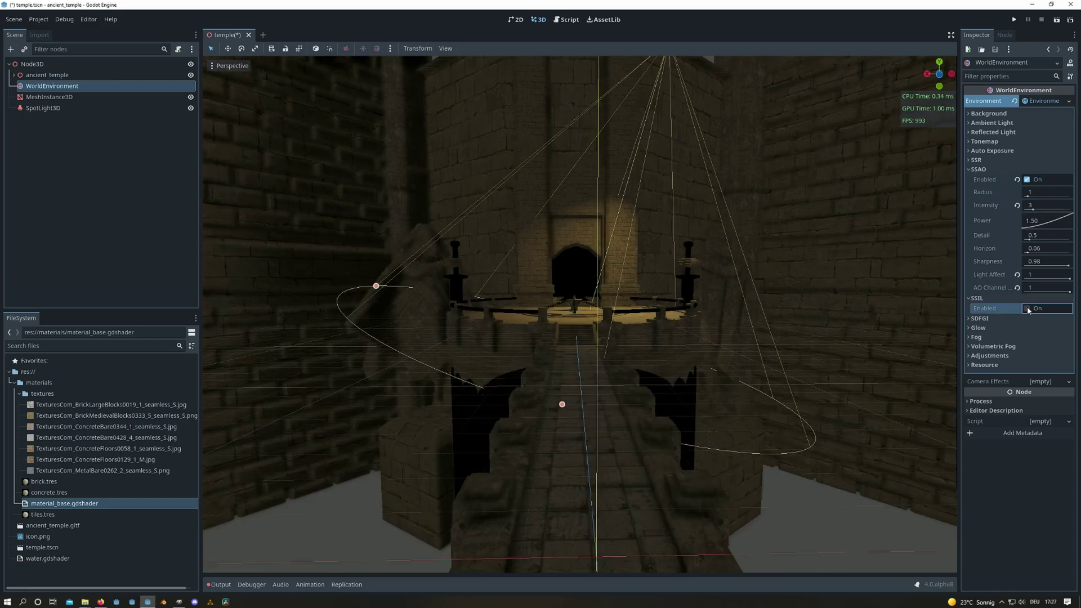
# Enable SSIL and SDFGI global illumination in the WorldEnvironment
pyautogui.click(1027, 309)
pyautogui.moveTo(569, 259); pyautogui.dragTo(624, 272, button='middle')
pyautogui.scroll(2, 637, 276)
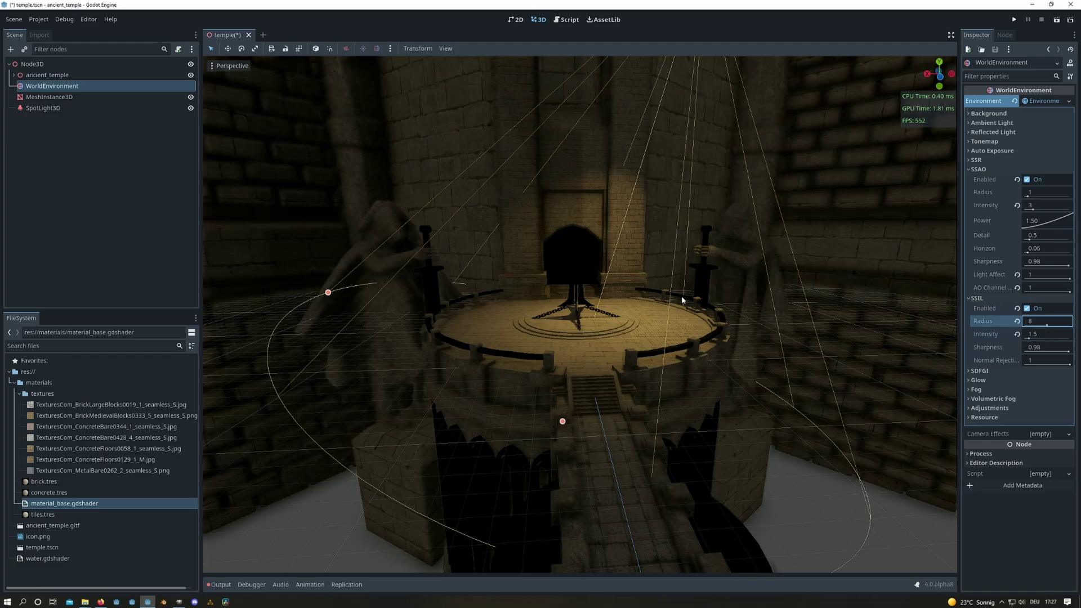
pyautogui.moveTo(682, 300); pyautogui.dragTo(655, 304, button='middle')
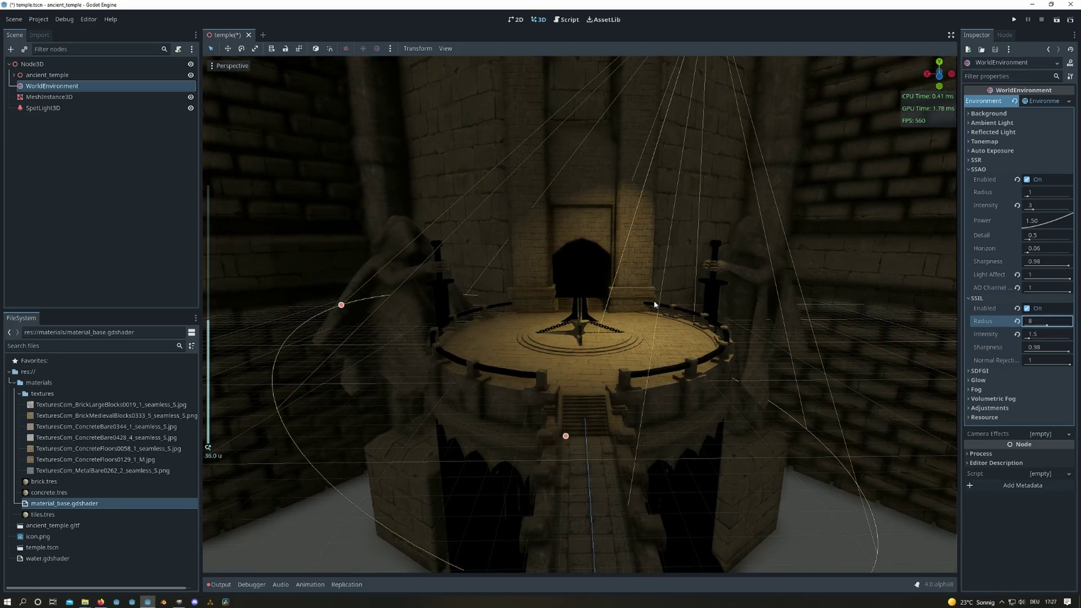
pyautogui.click(988, 168)
pyautogui.click(979, 177)
pyautogui.click(982, 188)
pyautogui.click(1027, 198)
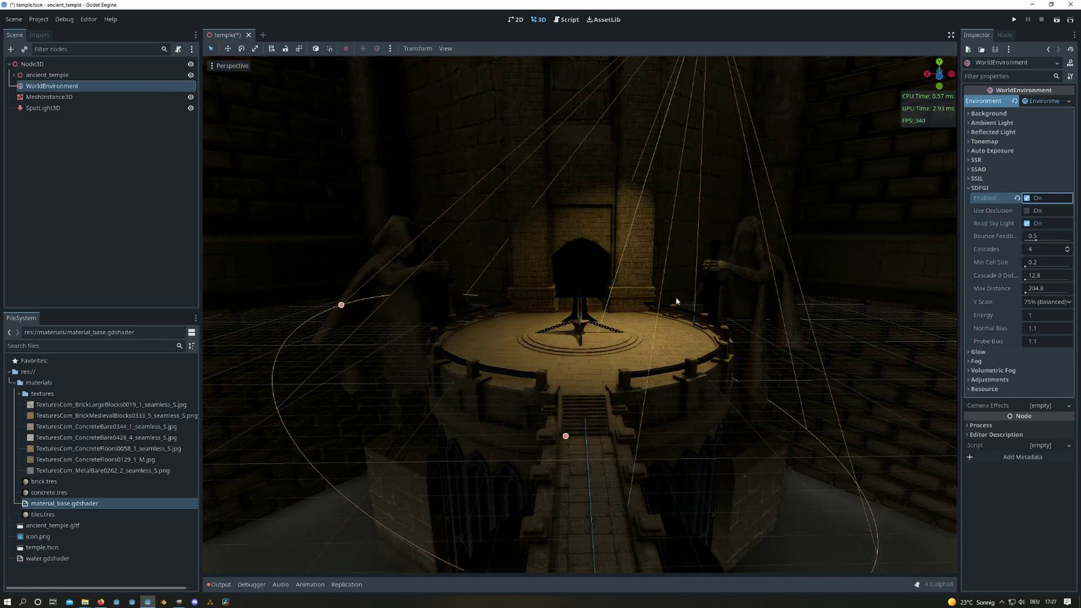
pyautogui.moveTo(676, 301)
pyautogui.mouseDown(button='middle')
pyautogui.moveTo(613, 287)
pyautogui.moveTo(673, 299)
pyautogui.mouseUp(button='middle')
pyautogui.scroll(-3, 674, 302)
pyautogui.scroll(4, 673, 298)
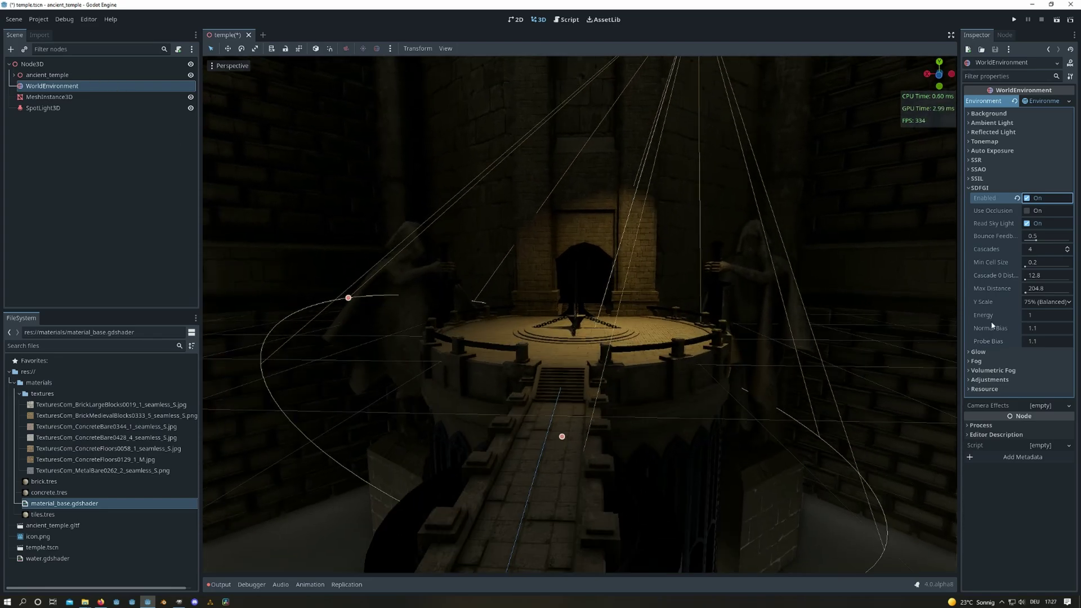
pyautogui.click(983, 188)
# Enable volumetric fog and tint its albedo pale green, then switch it off again
pyautogui.click(993, 215)
pyautogui.click(1026, 225)
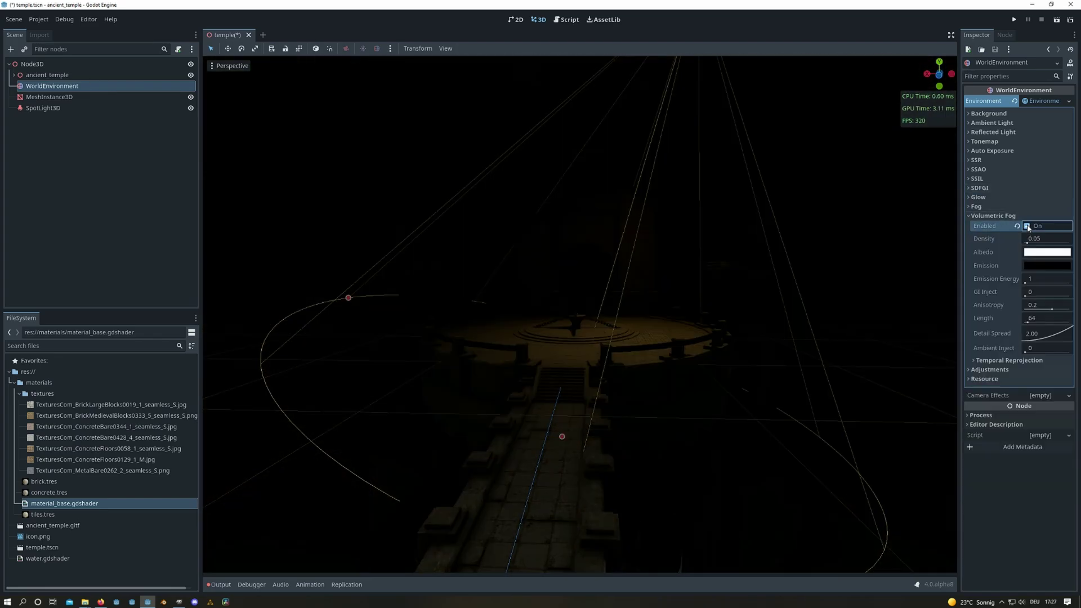
pyautogui.click(1046, 265)
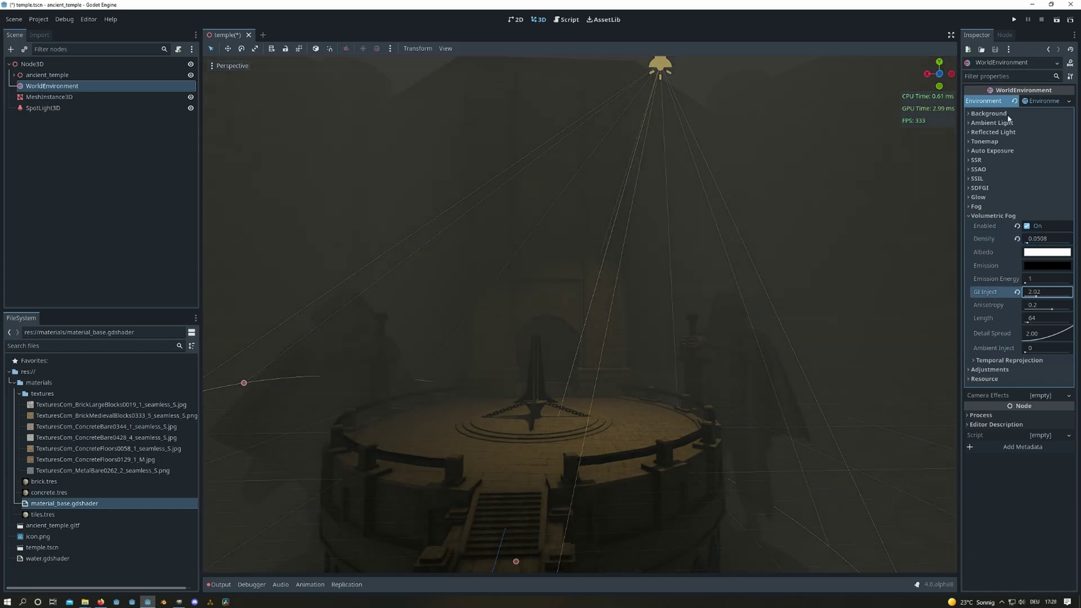
pyautogui.click(1047, 251)
pyautogui.click(996, 325)
pyautogui.click(1047, 292)
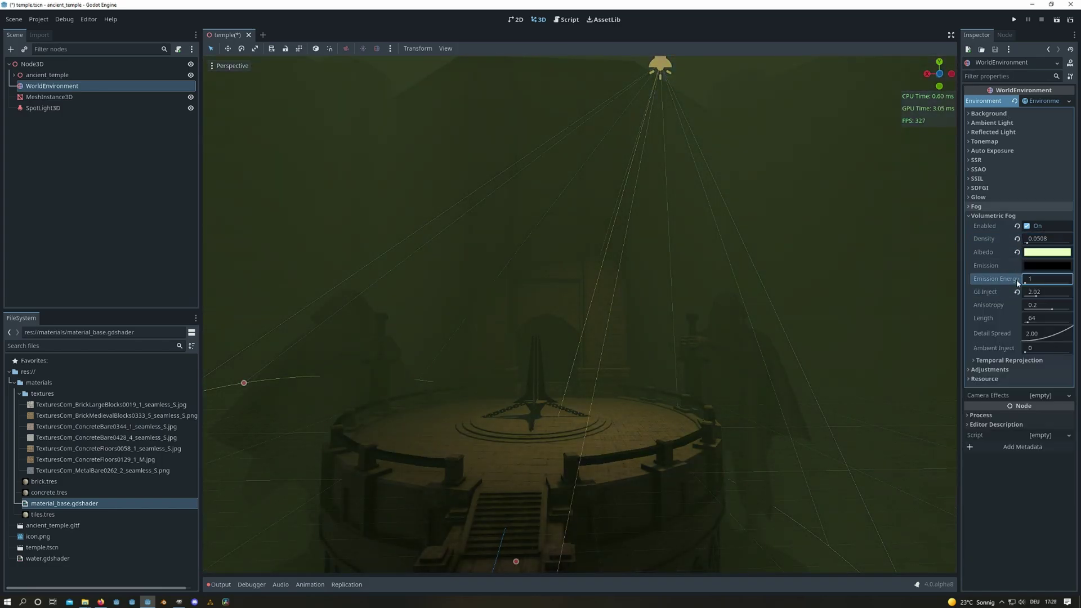
pyautogui.scroll(3, 536, 407)
pyautogui.scroll(-3, 669, 288)
pyautogui.click(1027, 226)
# Dim the SpotLight3D energy to 2, keeping the volumetric fog off
pyautogui.click(43, 107)
pyautogui.click(1038, 200)
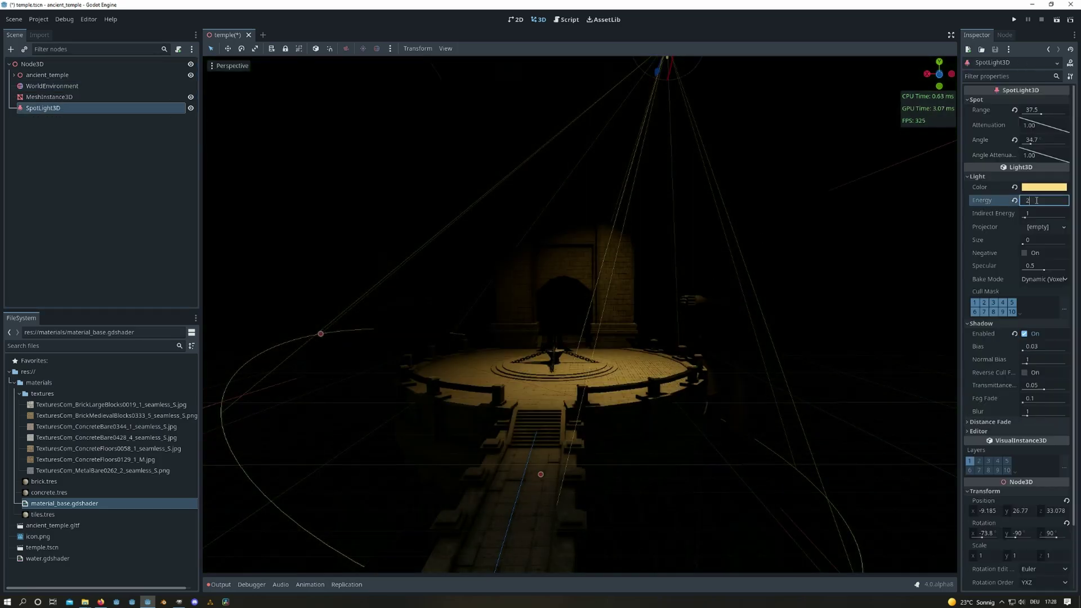
pyautogui.write('2')
pyautogui.press('Return')
pyautogui.scroll(3, 580, 316)
pyautogui.click(51, 86)
pyautogui.click(1025, 225)
pyautogui.scroll(-3, 644, 322)
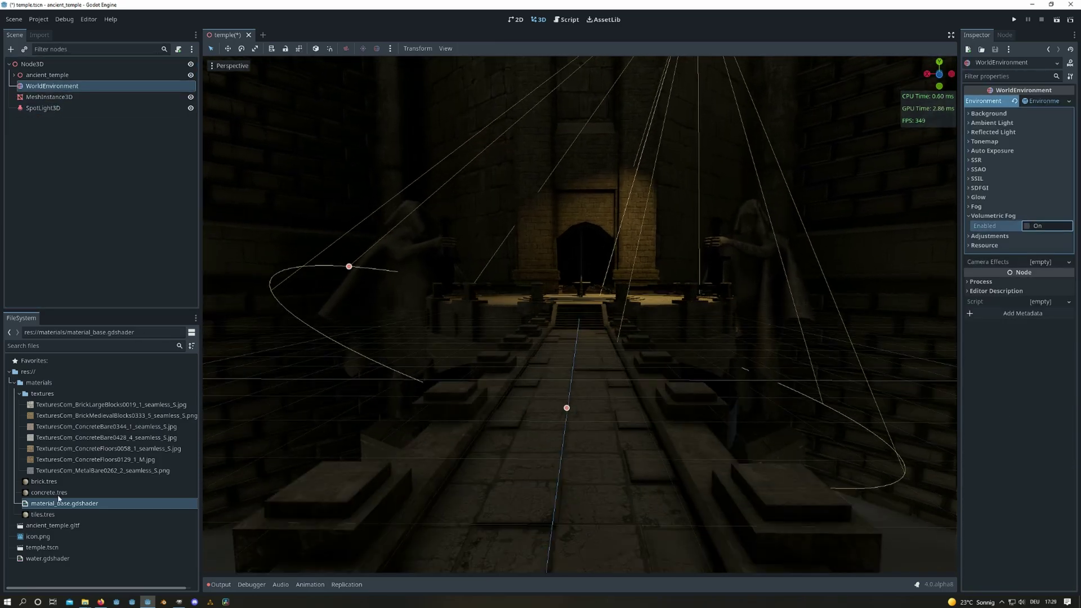
# Open material_base.gdshader, then enable depth fog and volumetric fog in the WorldEnvironment
pyautogui.doubleClick(58, 499)
pyautogui.scroll(2, 597, 333)
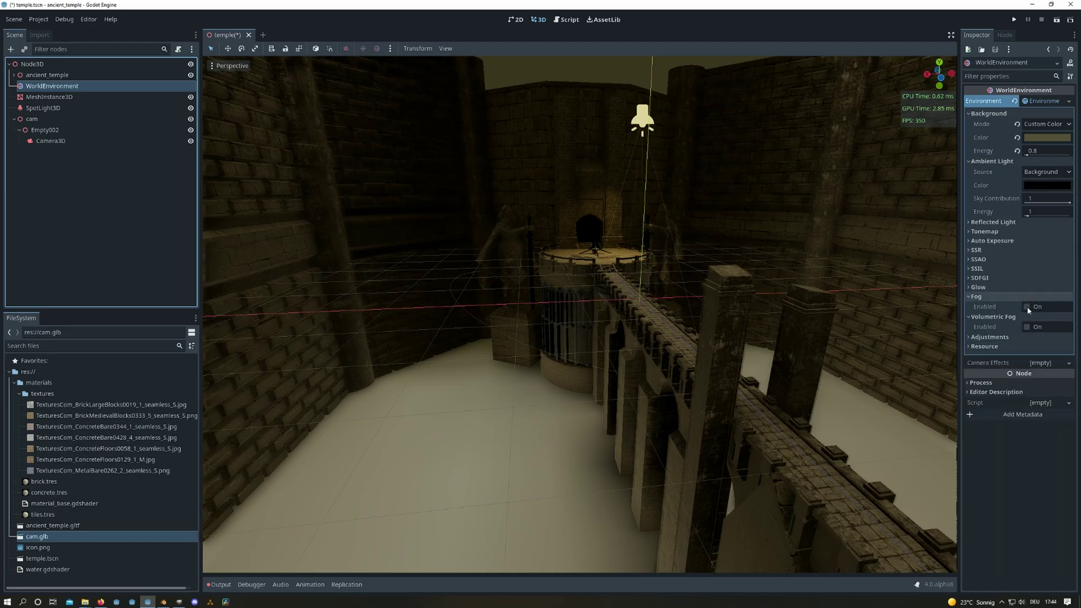
pyautogui.click(1027, 307)
pyautogui.click(984, 297)
pyautogui.click(1027, 316)
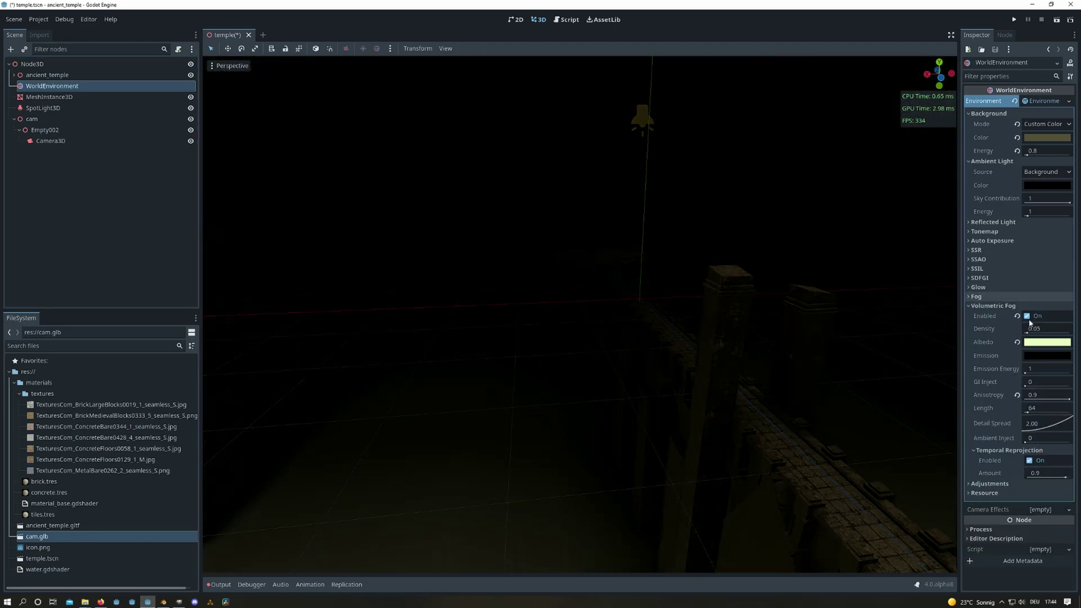
pyautogui.click(1006, 308)
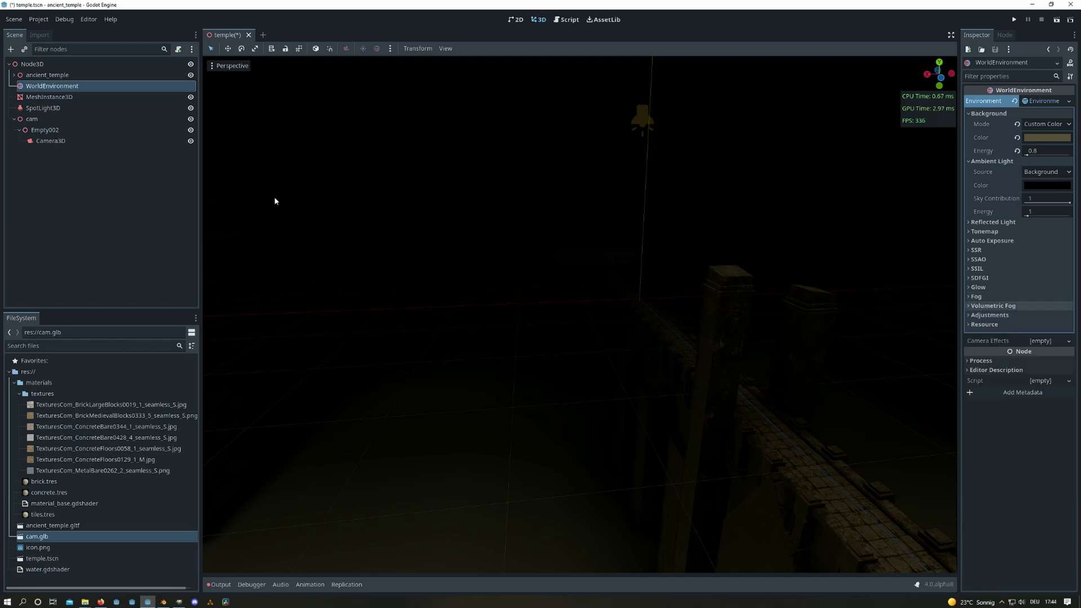
# Add a FogVolume under WorldEnvironment with a new FogMaterial, then convert it to a ShaderMaterial
pyautogui.rightClick(56, 88)
pyautogui.click(78, 96)
pyautogui.doubleClick(376, 385)
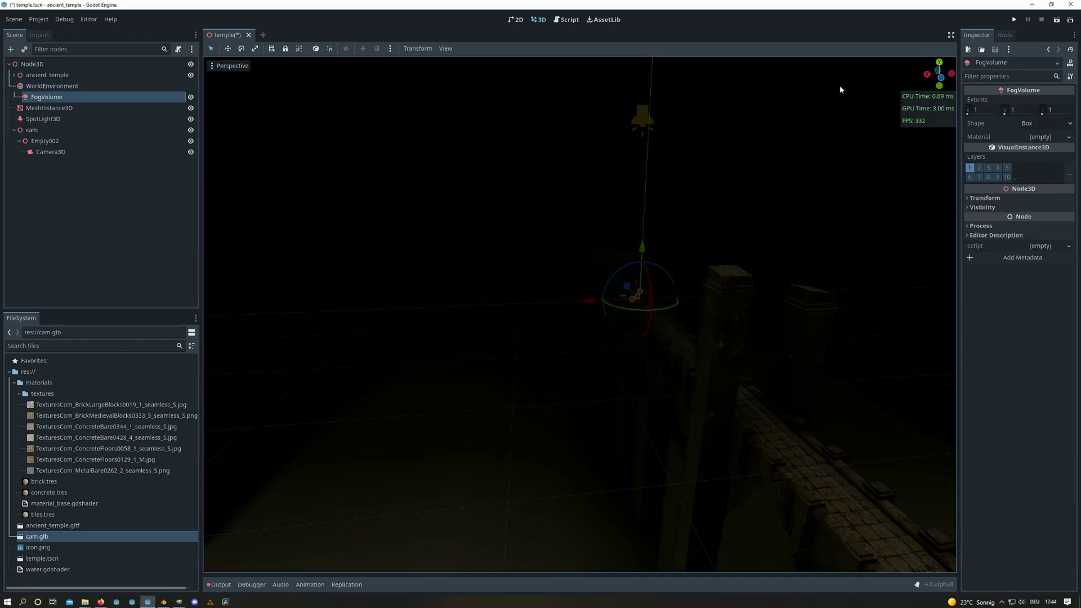
pyautogui.click(1045, 141)
pyautogui.click(1047, 137)
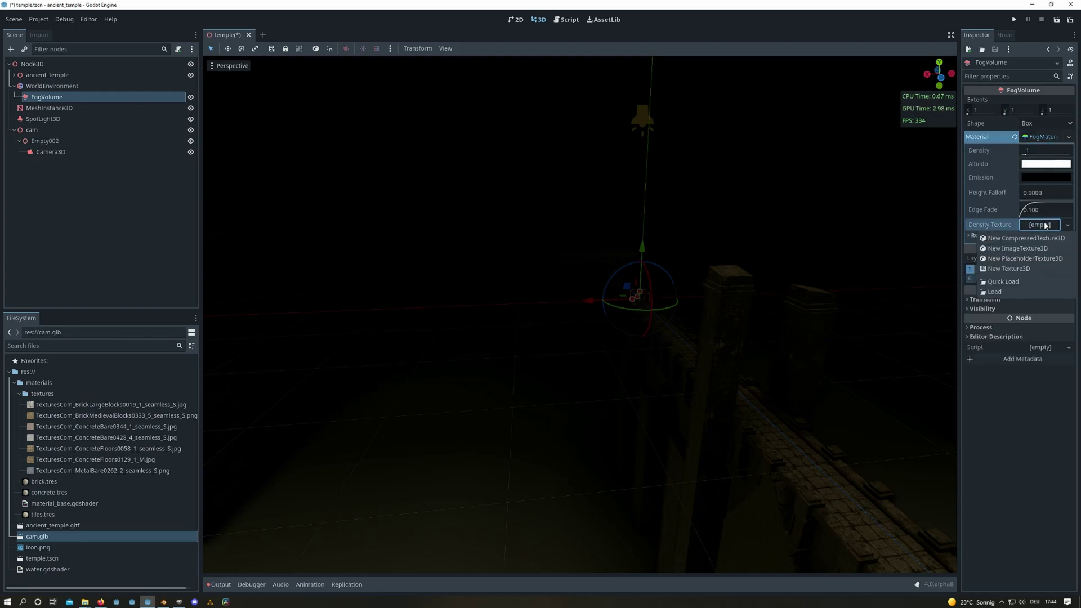
pyautogui.click(991, 210)
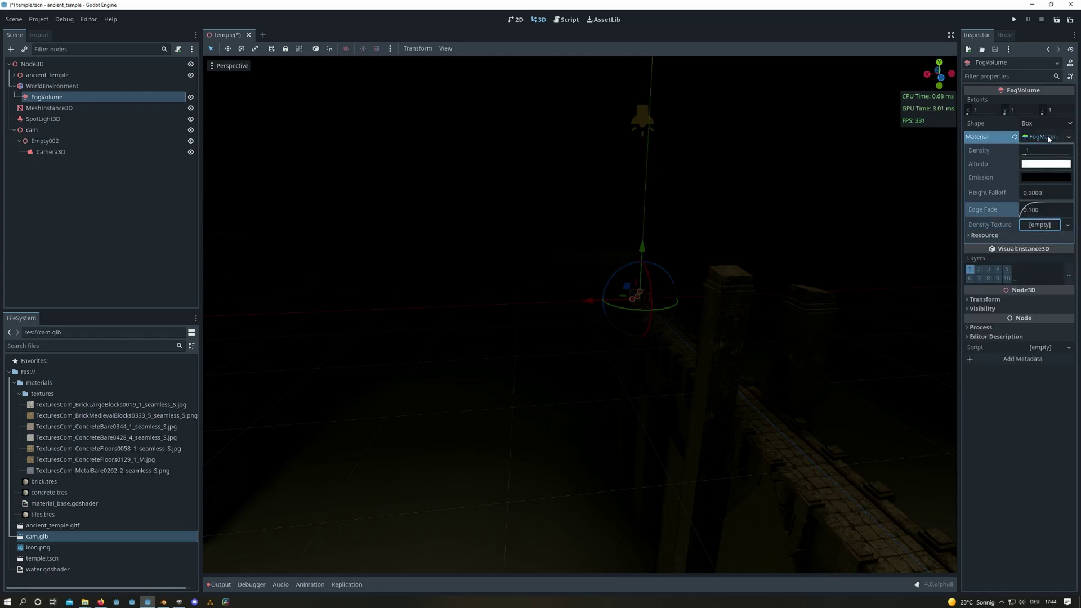
pyautogui.click(1068, 137)
pyautogui.click(1030, 244)
# In the fog shader, make density_texture a sampler2D with filter_linear and repeat_enable
pyautogui.click(1044, 137)
pyautogui.click(1044, 150)
pyautogui.scroll(-2, 405, 502)
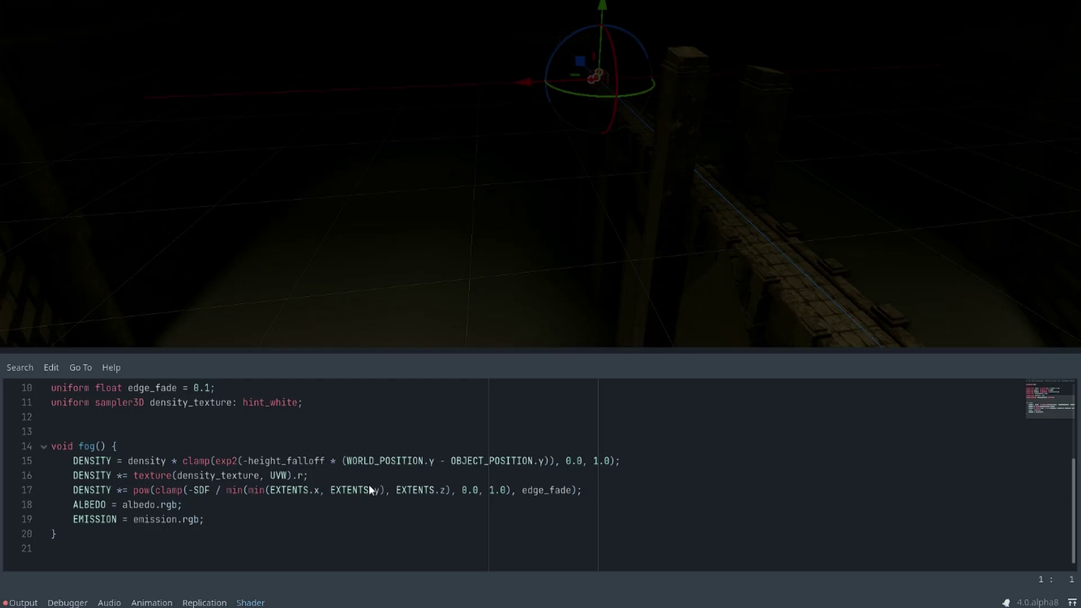
pyautogui.scroll(2, 391, 508)
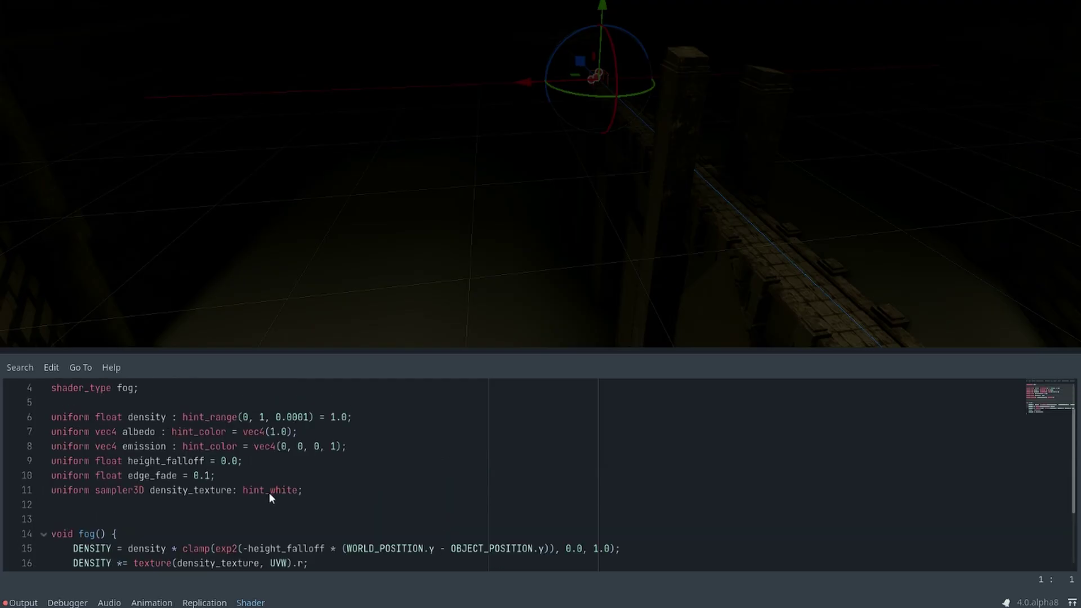
pyautogui.click(140, 491)
pyautogui.press('BackSpace')
pyautogui.press('BackSpace')
pyautogui.write('2D')
pyautogui.click(297, 491)
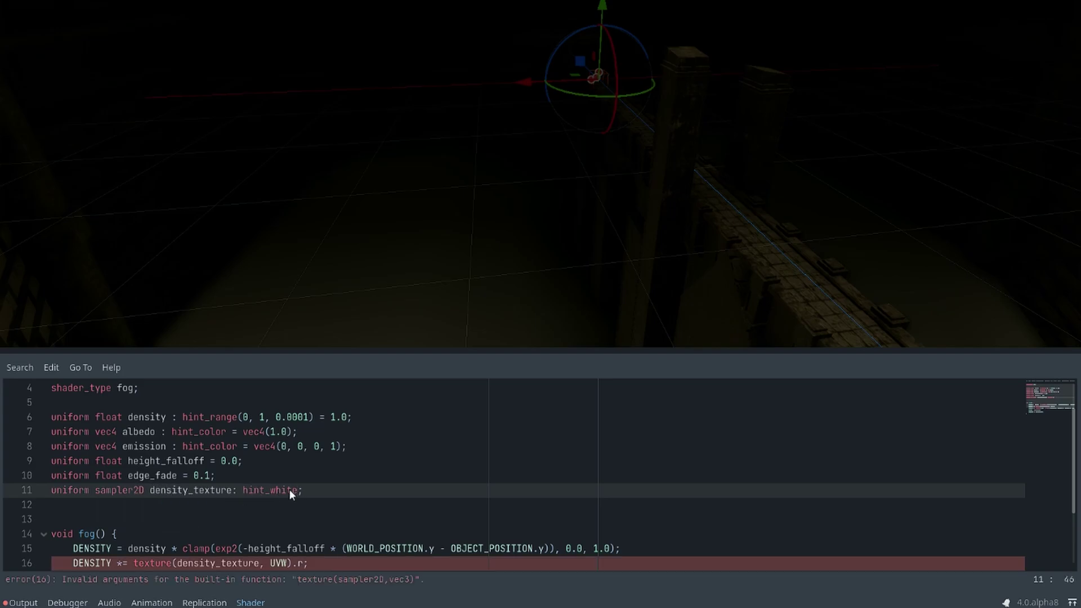
pyautogui.write(', fil')
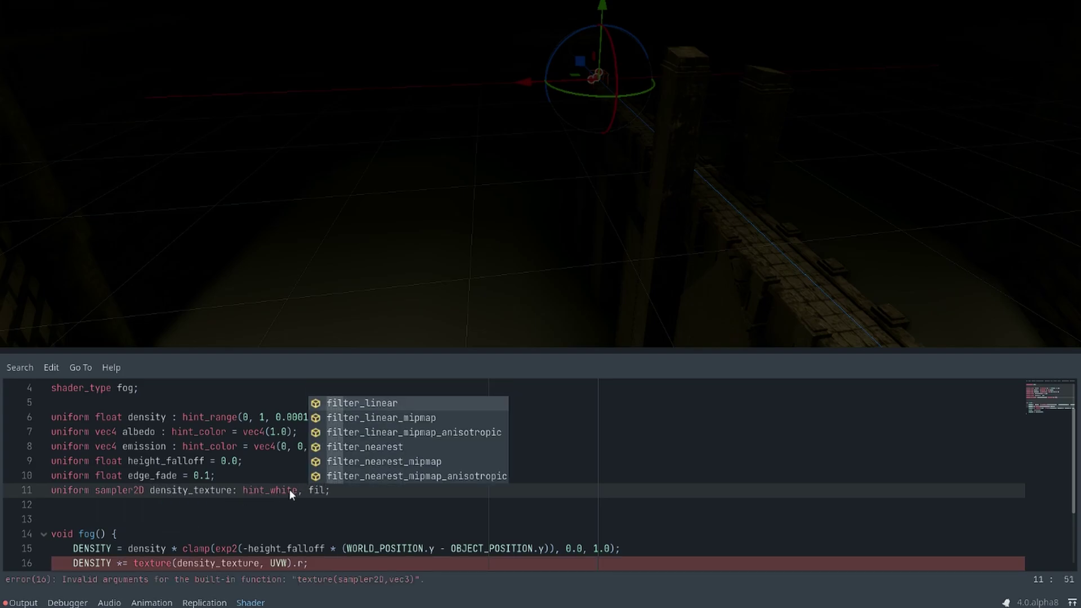
pyautogui.press('Return')
pyautogui.write(', re')
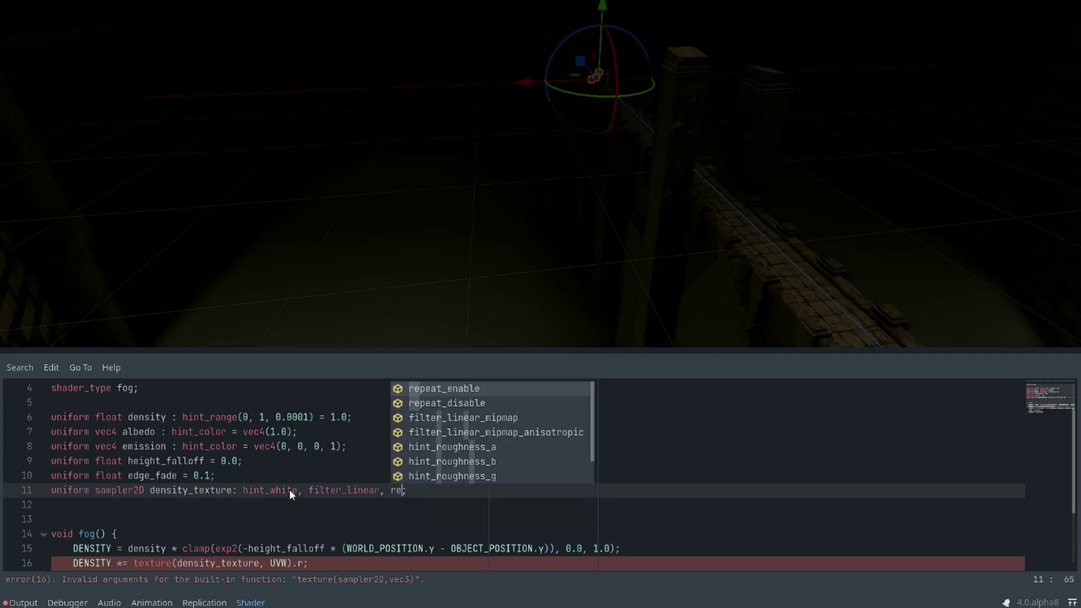
pyautogui.press('Return')
# Duplicate the density texture lookup on line 16 for a second UVW.zy sample
pyautogui.scroll(-2, 298, 474)
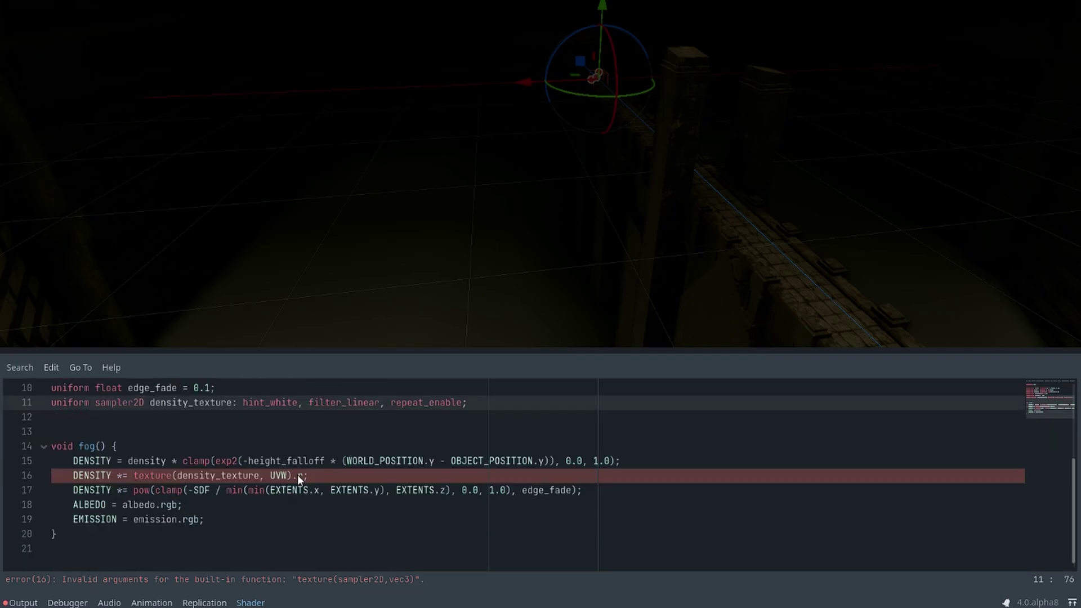
pyautogui.click(288, 475)
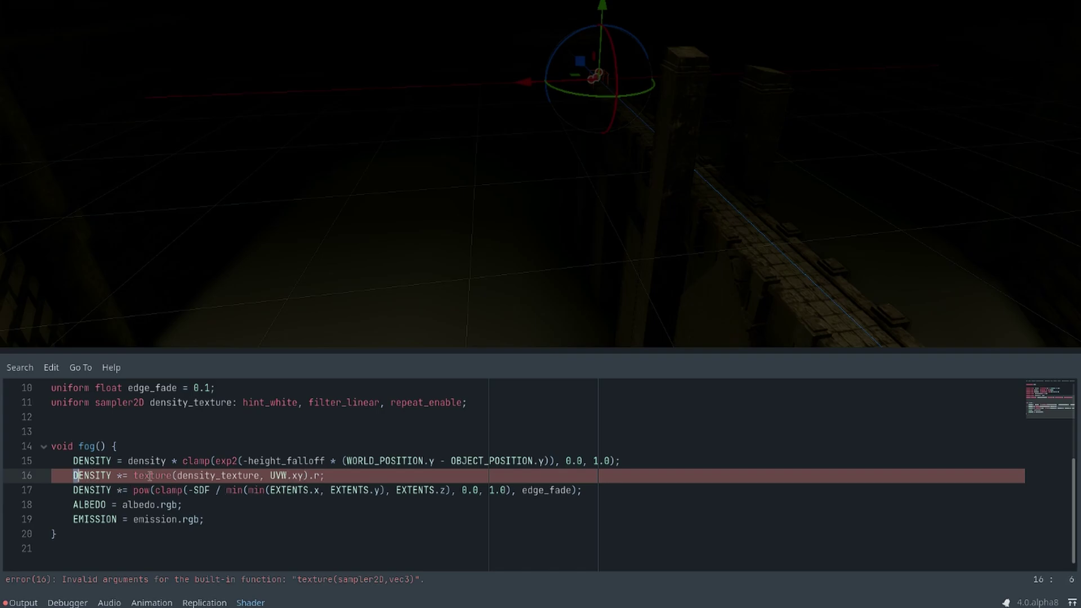
pyautogui.moveTo(164, 477); pyautogui.dragTo(330, 476)
pyautogui.click(329, 475)
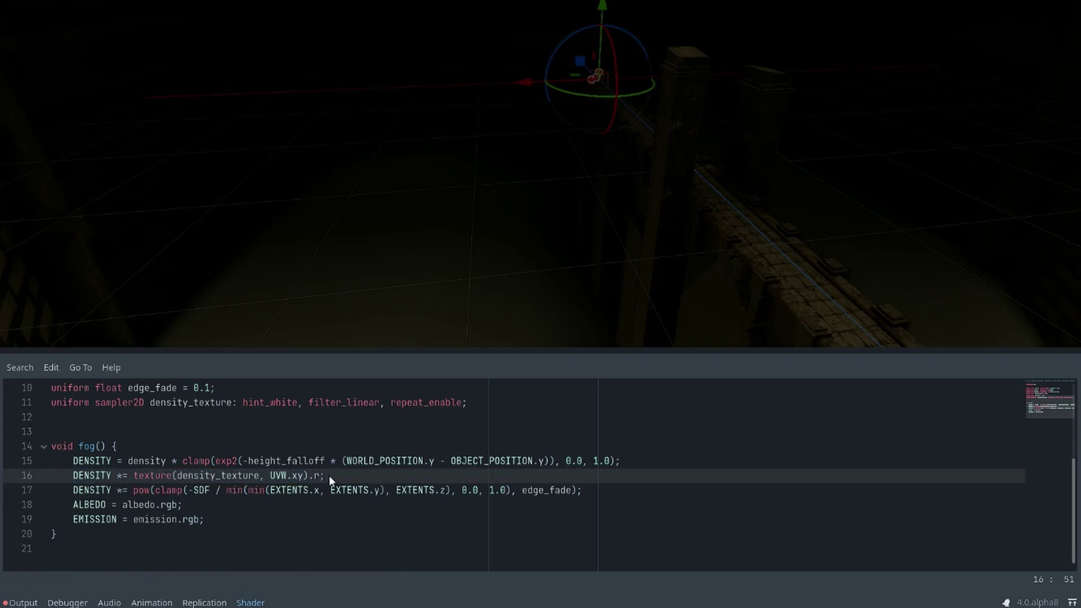
pyautogui.hotkey('ctrl', 'shift', 'd')
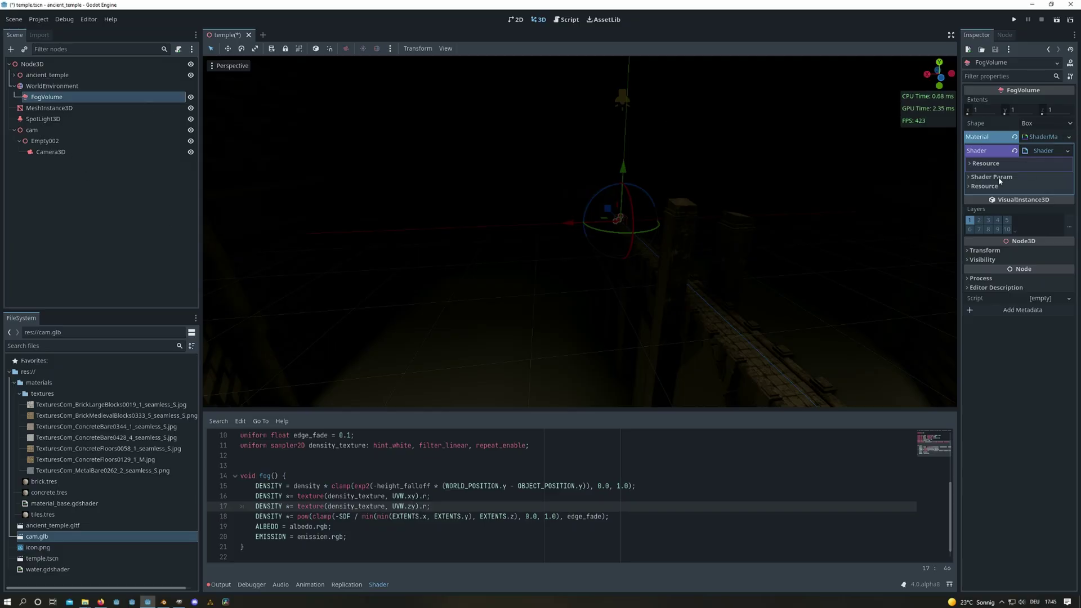
# Assign a seamless NoiseTexture as the fog's Density Texture and reopen the FogVolume shader code
pyautogui.click(1000, 179)
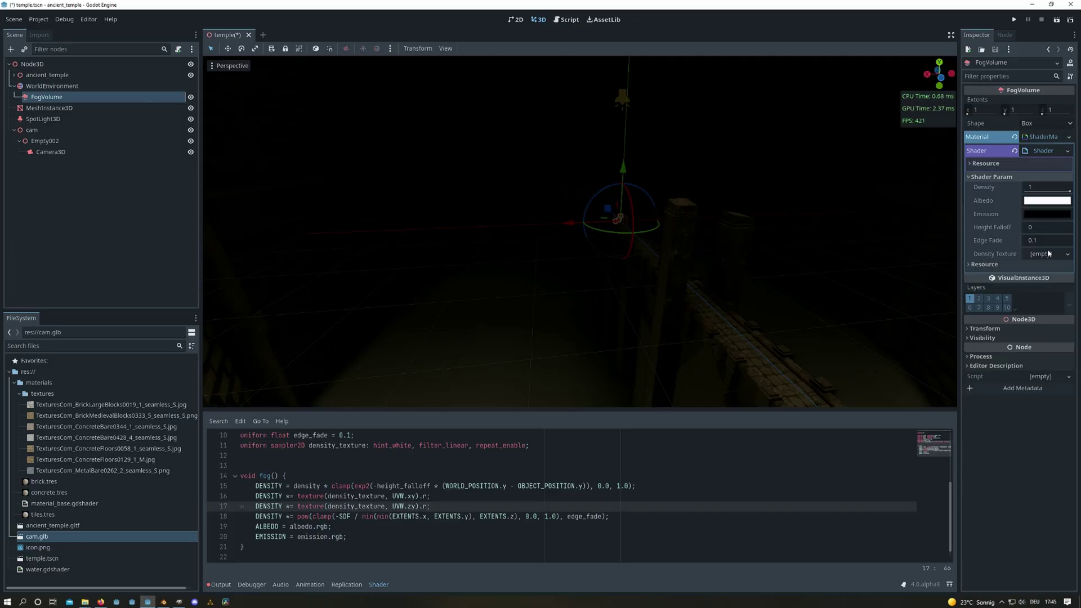
pyautogui.click(1040, 254)
pyautogui.click(990, 379)
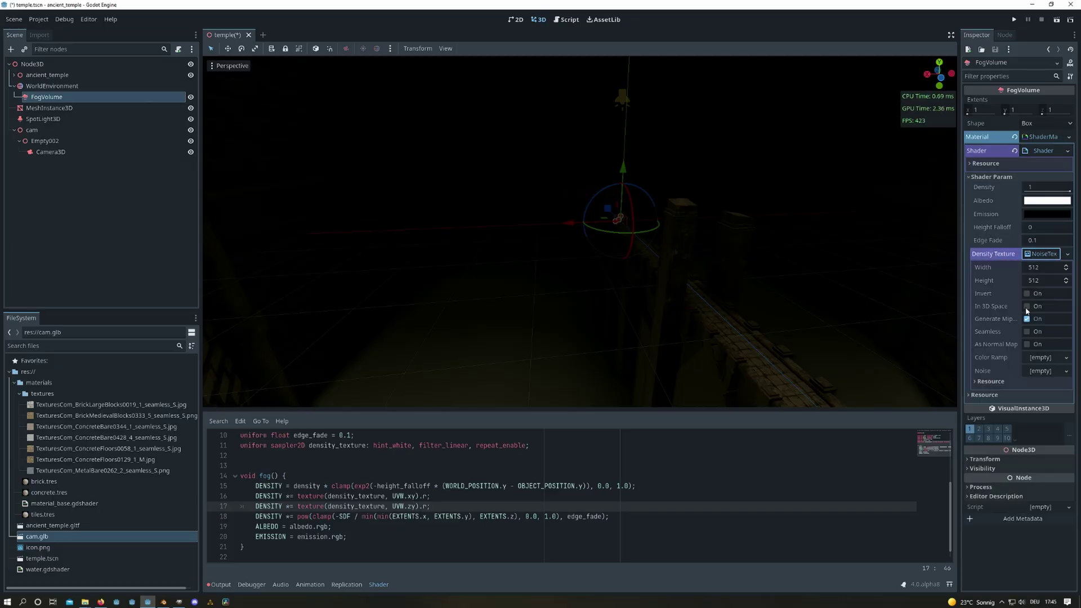
pyautogui.click(1028, 332)
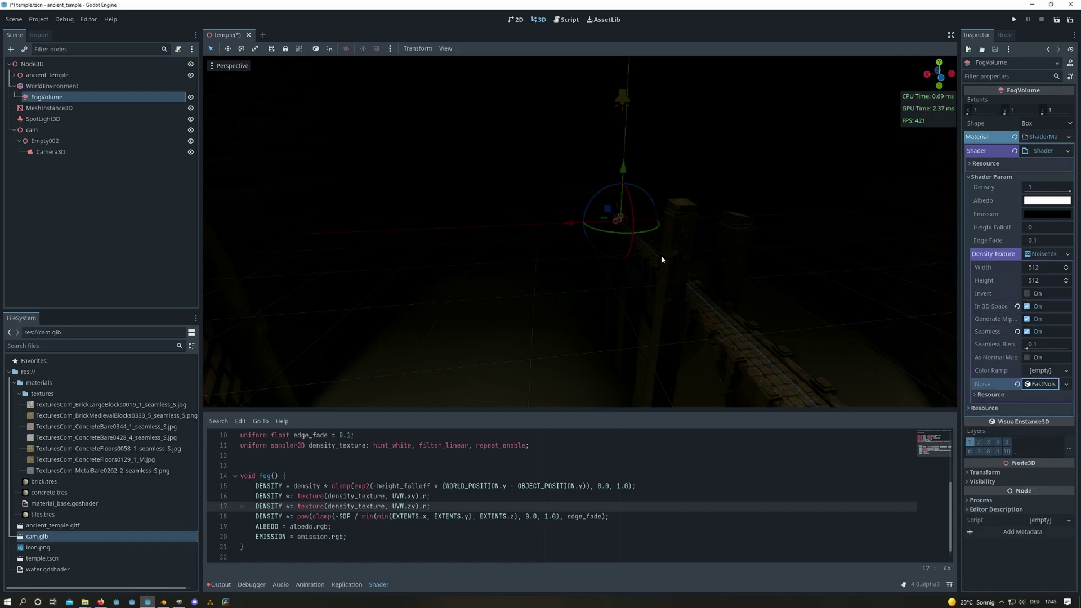
pyautogui.click(52, 86)
pyautogui.click(47, 97)
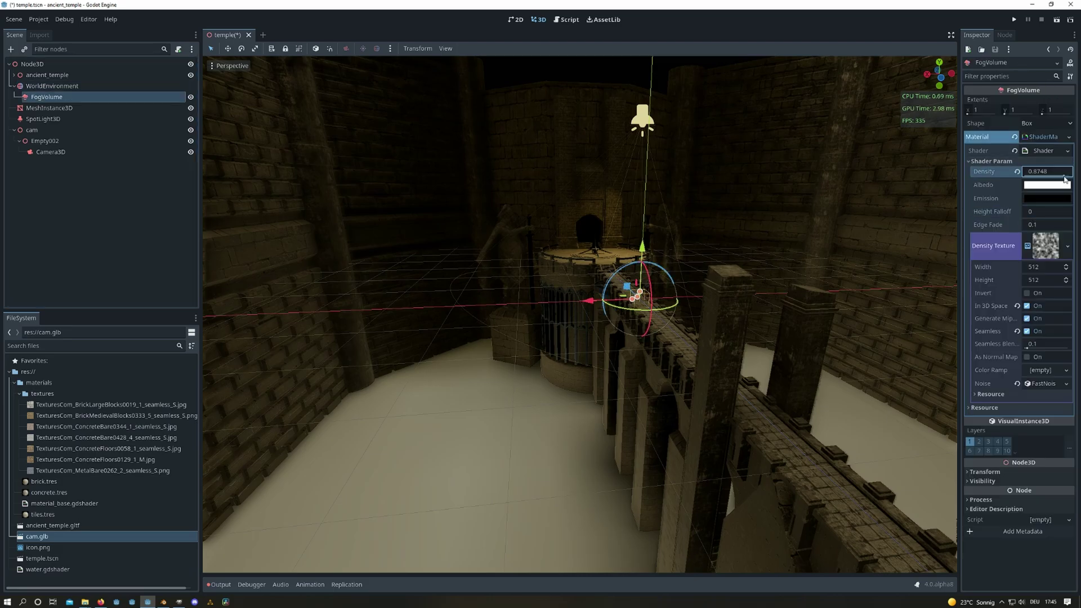
pyautogui.click(1044, 150)
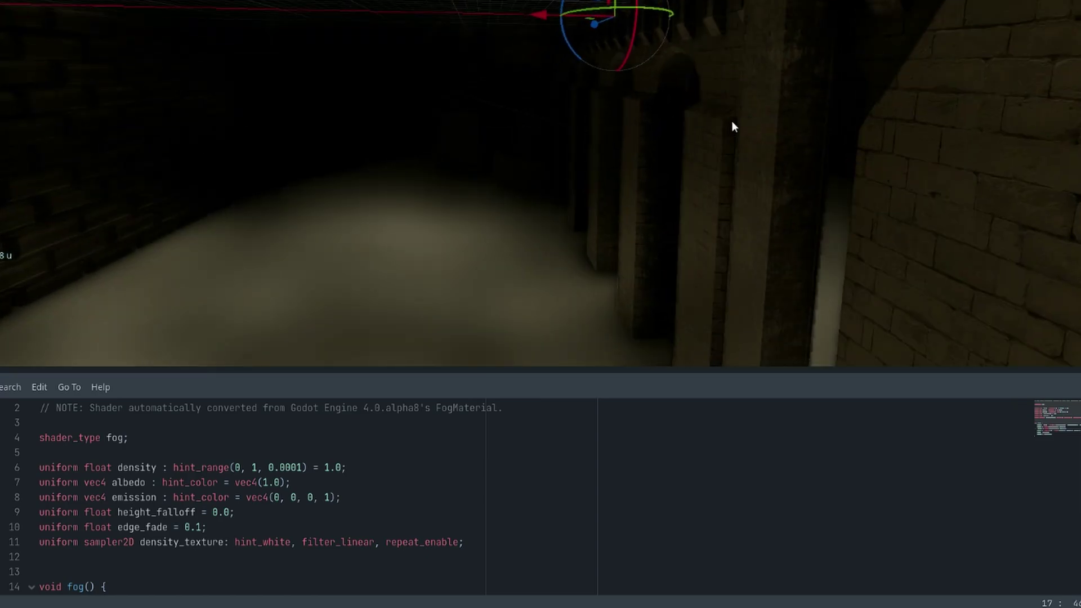
# Add + vec2(TIME) after UVW.xy on line 16 so the fog noise drifts
pyautogui.moveTo(731, 120); pyautogui.dragTo(728, 167, button='middle')
pyautogui.scroll(-3, 257, 501)
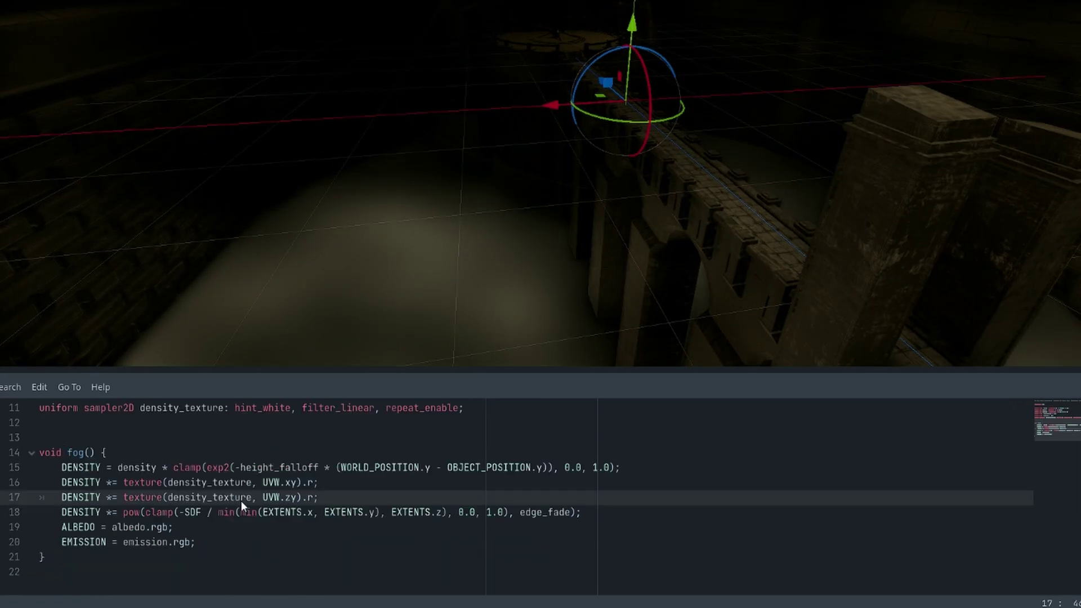
pyautogui.click(298, 481)
pyautogui.write('+ vec2(TIME')
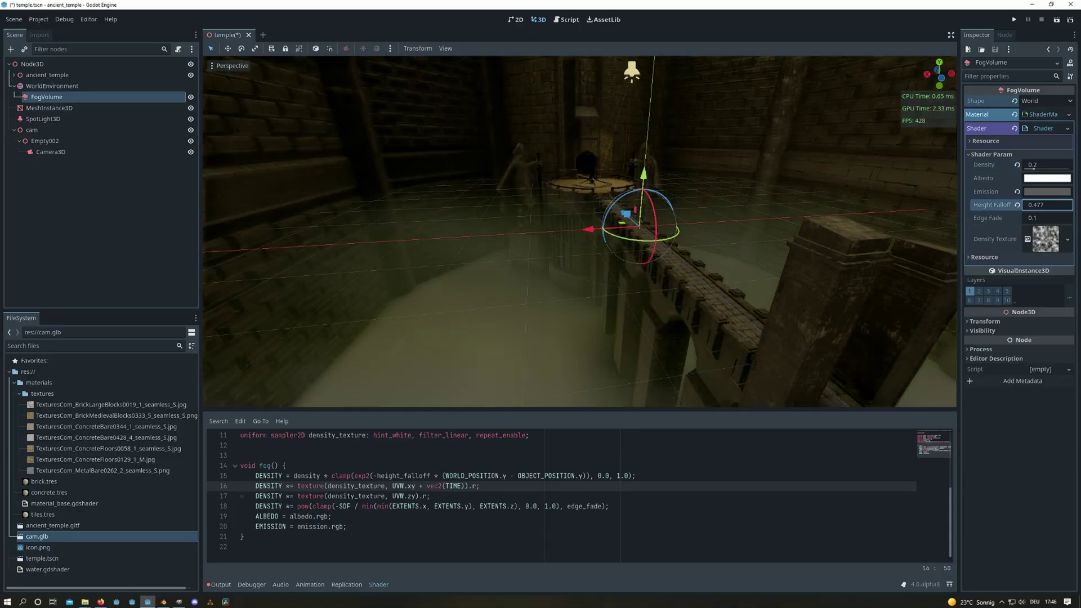
# Give the fog a greenish emission colour
pyautogui.moveTo(596, 237); pyautogui.dragTo(626, 197, button='middle')
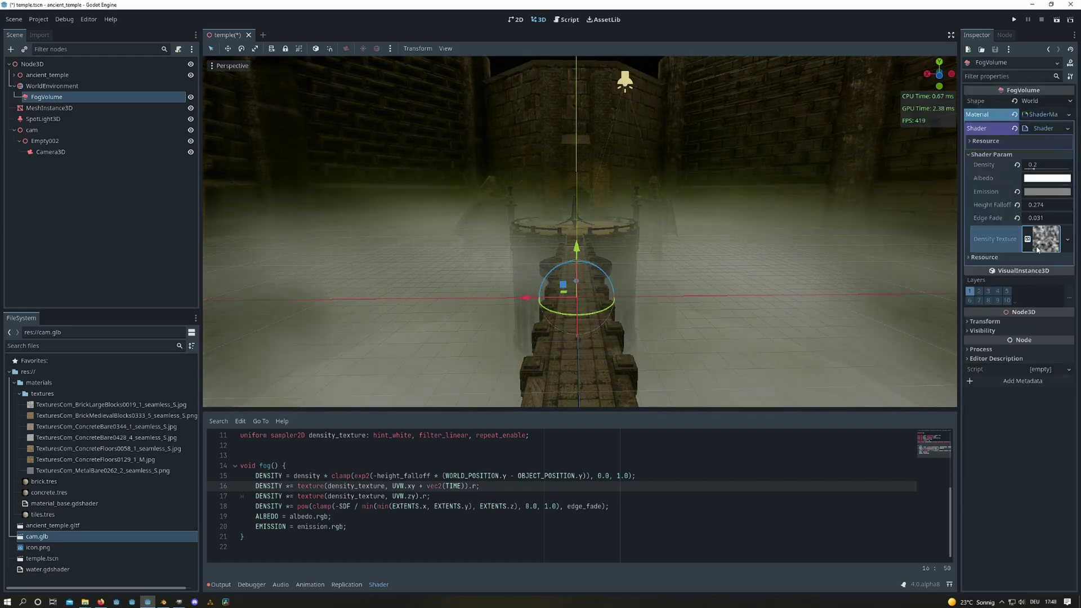
pyautogui.click(1047, 191)
pyautogui.click(992, 263)
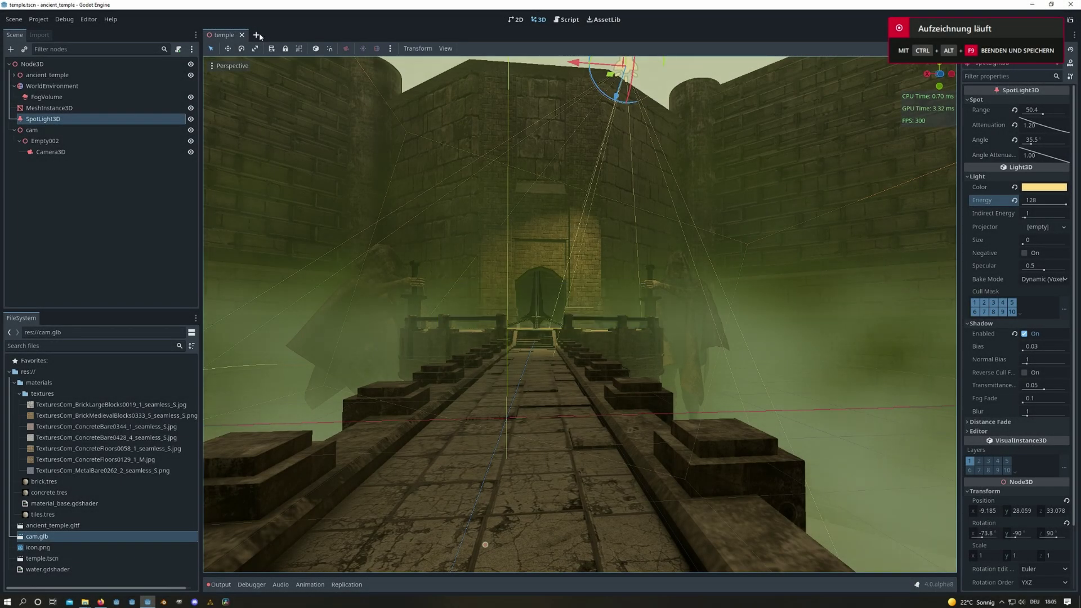
# Start a new 3D scene and add a GPUParticles3D child node
pyautogui.click(259, 33)
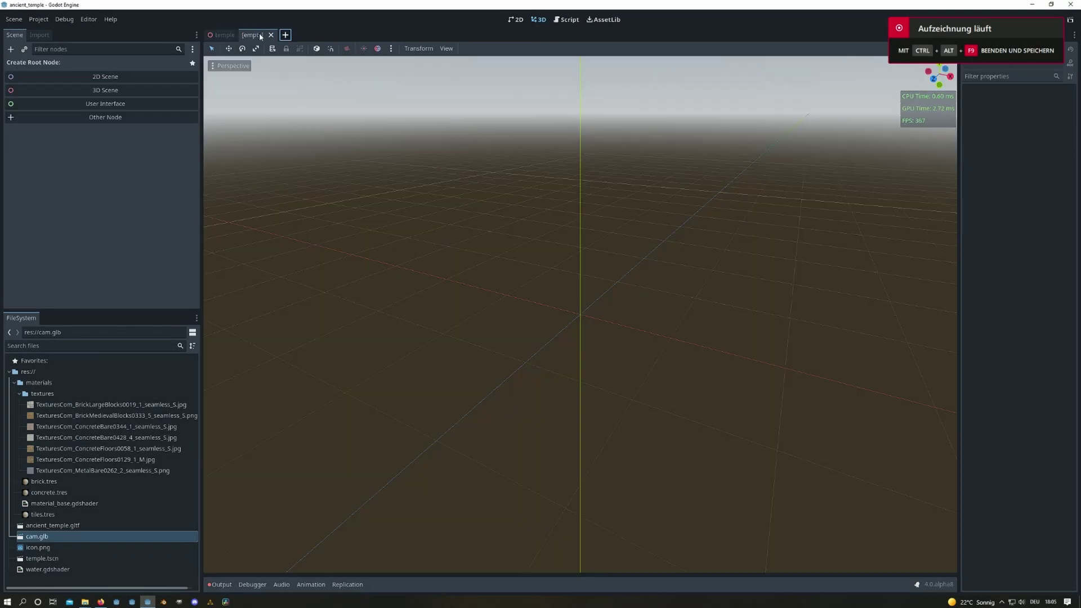
pyautogui.click(129, 90)
pyautogui.rightClick(81, 66)
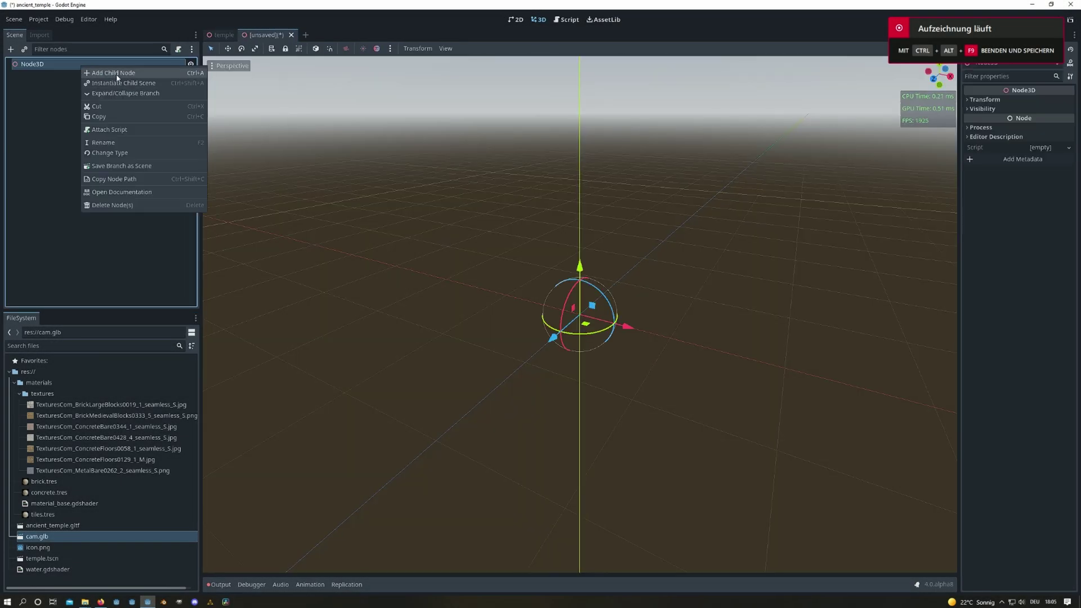
pyautogui.click(116, 73)
pyautogui.write('parti')
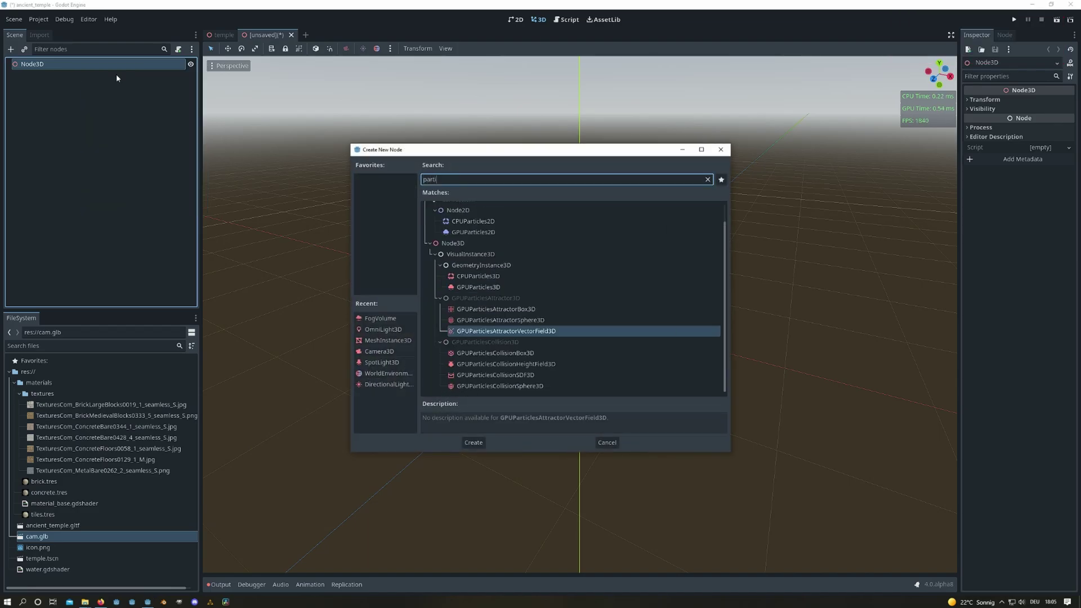
pyautogui.press('Up')
pyautogui.press('Up')
pyautogui.press('Up')
pyautogui.press('Return')
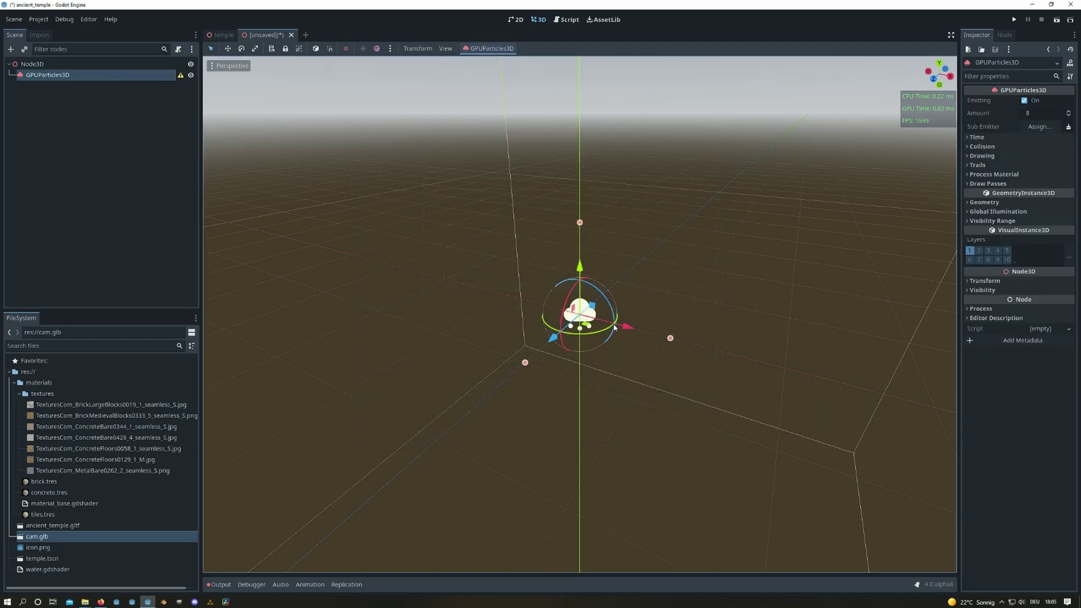
pyautogui.scroll(4, 615, 326)
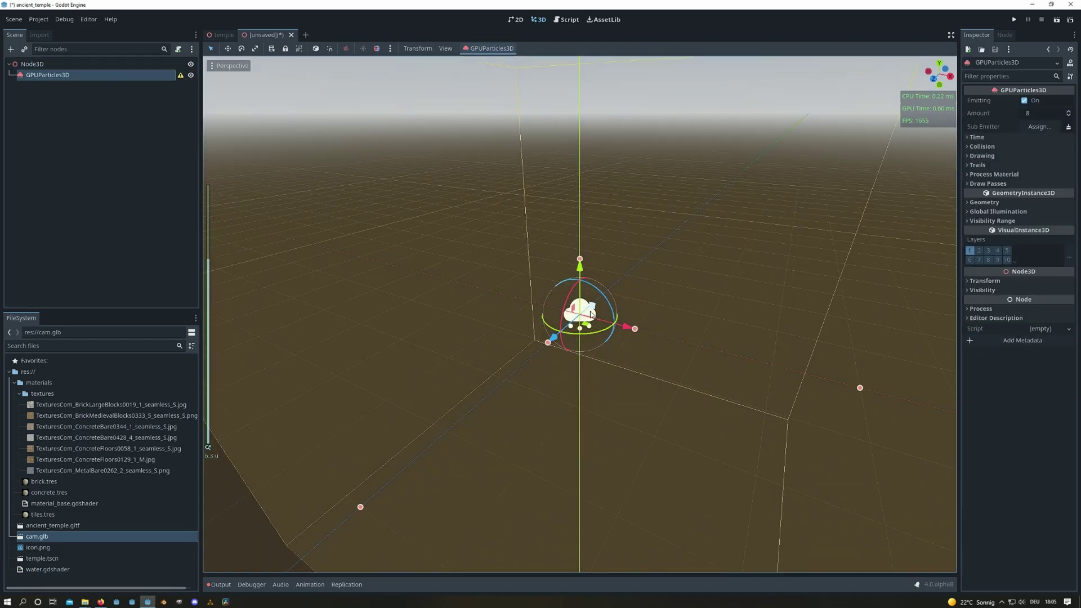
# Give the particles a new ParticlesMaterial as their process material
pyautogui.click(1004, 136)
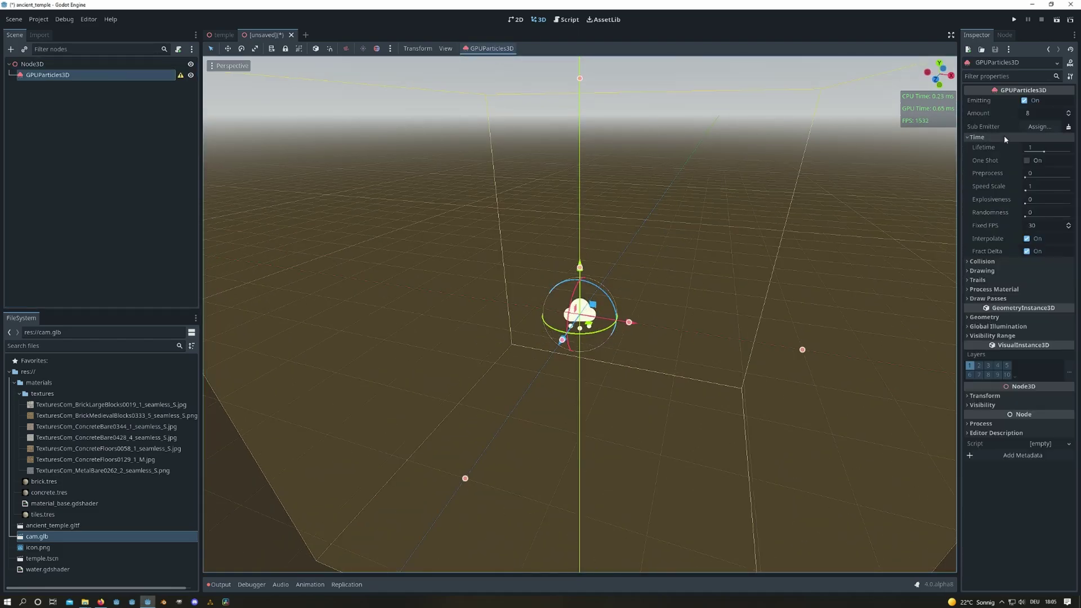
pyautogui.click(996, 290)
pyautogui.click(1040, 300)
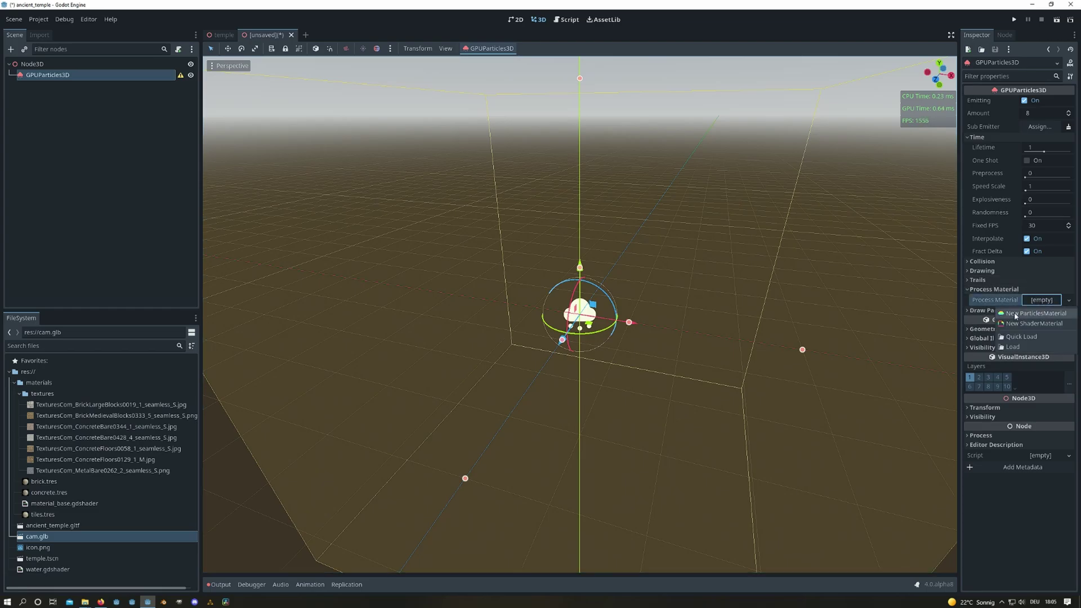
pyautogui.click(1034, 313)
# Set draw pass 1 to a QuadMesh with a new ShaderMaterial and new shader
pyautogui.click(1034, 311)
pyautogui.click(1038, 320)
pyautogui.click(1052, 334)
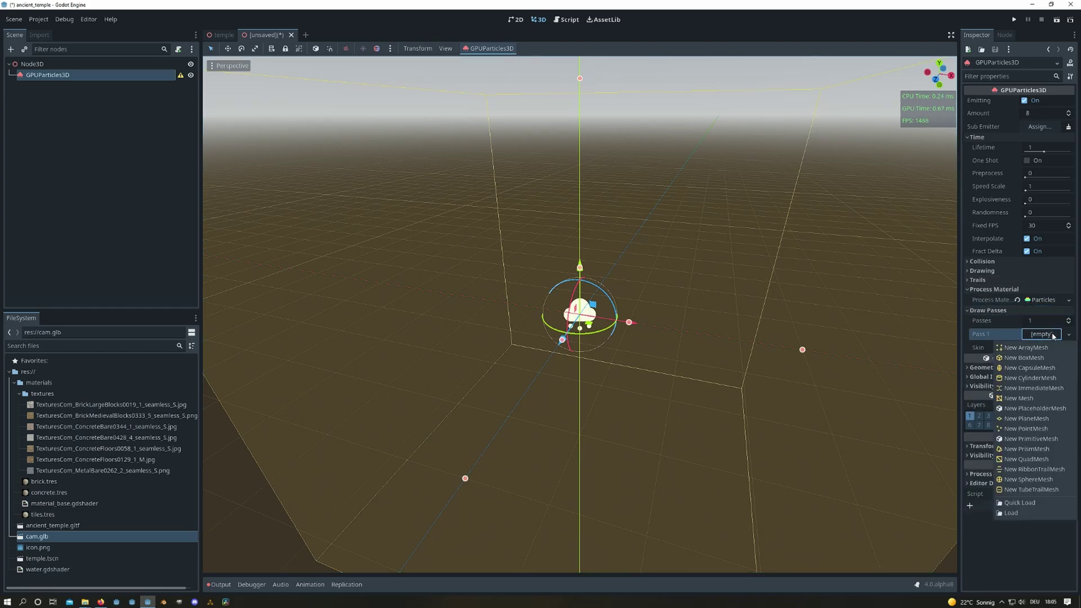
pyautogui.click(1027, 459)
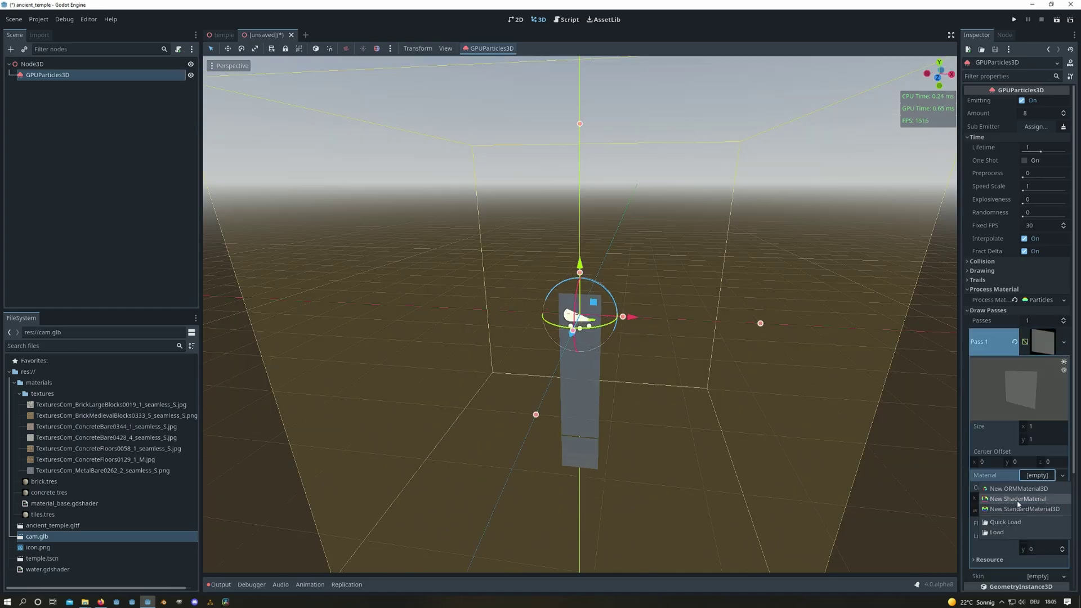
pyautogui.click(1018, 499)
pyautogui.click(1036, 505)
pyautogui.click(1030, 516)
# Create the fire_mat shader with a tex uniform and a noise_tex uniform using hint_white, repeat_enable, filter_linear
pyautogui.press('Return')
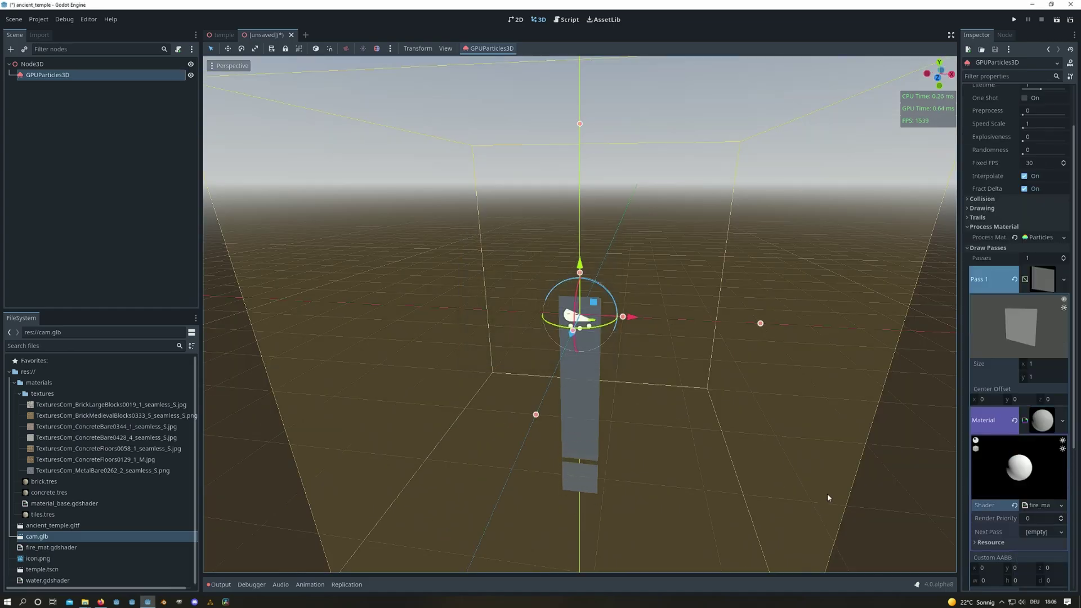
pyautogui.click(319, 446)
pyautogui.press('Return')
pyautogui.write('uniform sampler2D tex;')
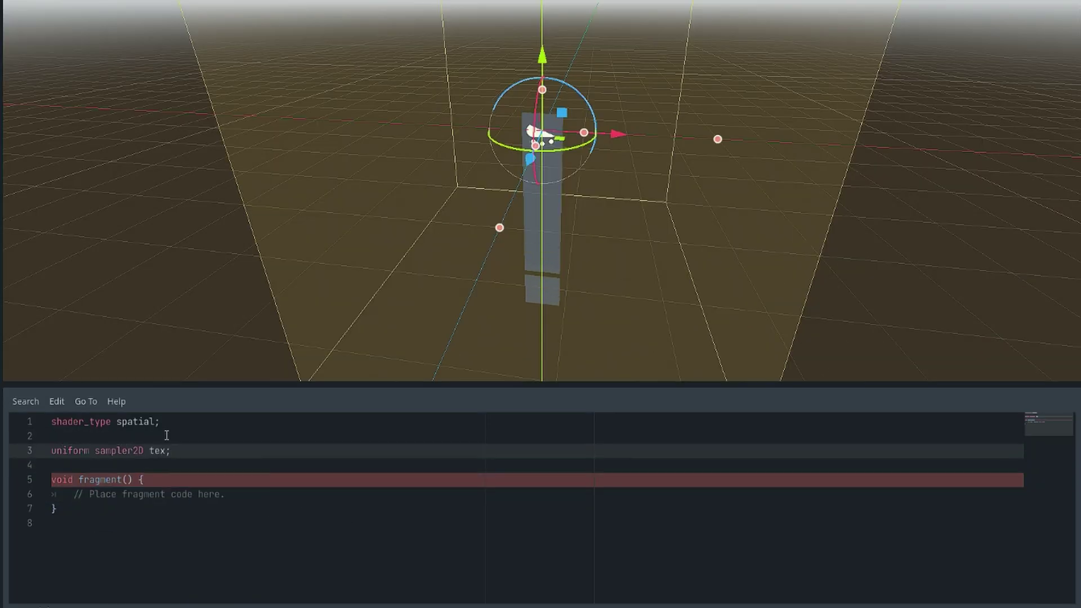
pyautogui.hotkey('ctrl', 'd')
pyautogui.press('BackSpace')
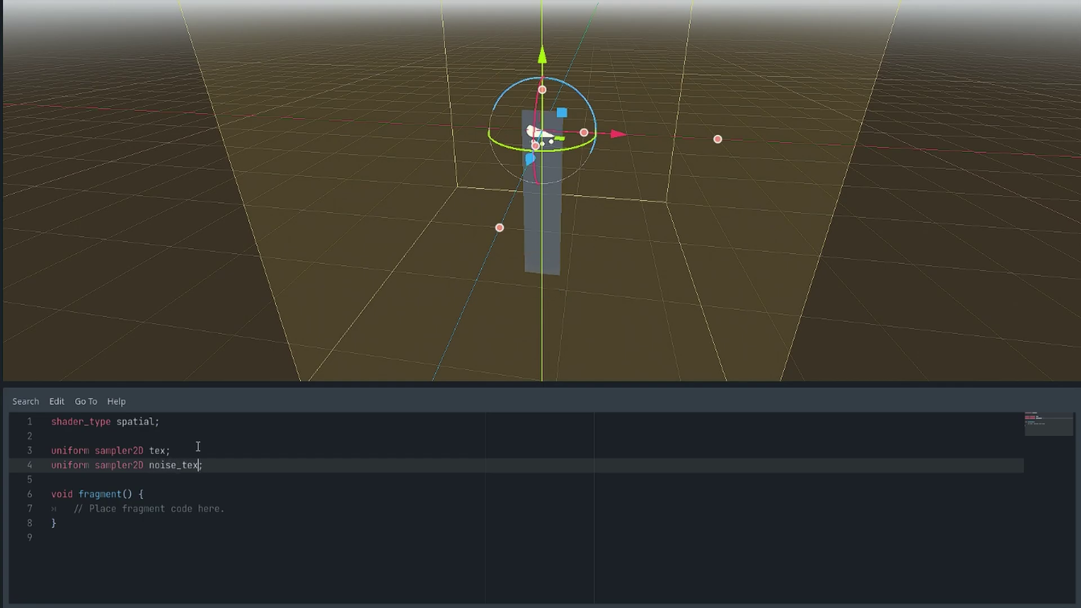
pyautogui.write('hint_white,repeat_enable,')
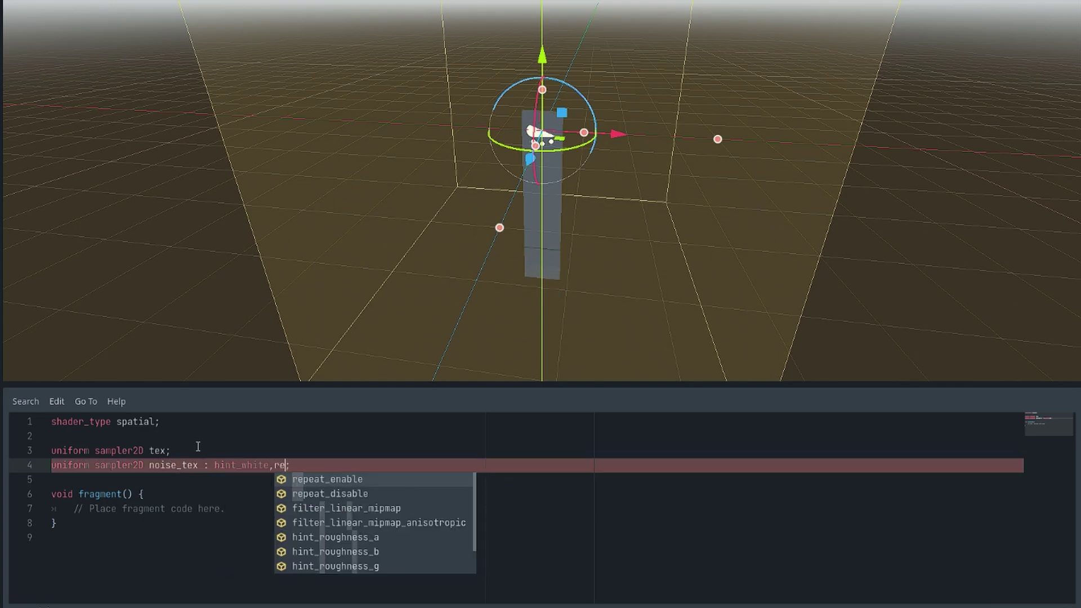
pyautogui.press('Return')
# In fragment(), set ALBEDO = texture(tex, UV).rgb and ALPHA from the same texture sample
pyautogui.moveTo(225, 509); pyautogui.dragTo(96, 511)
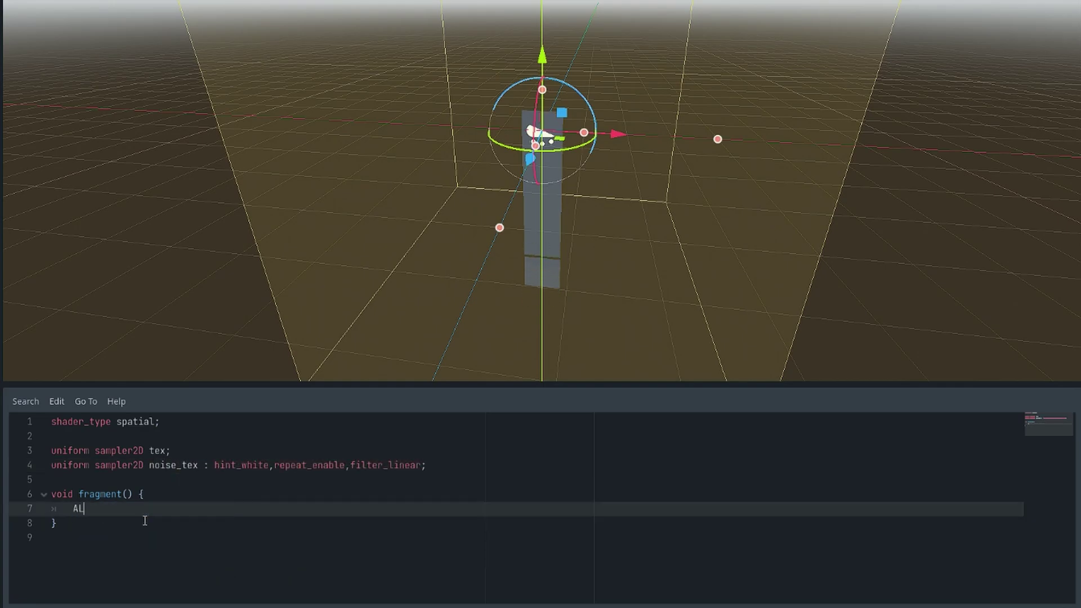
pyautogui.write('ALBEDO = t')
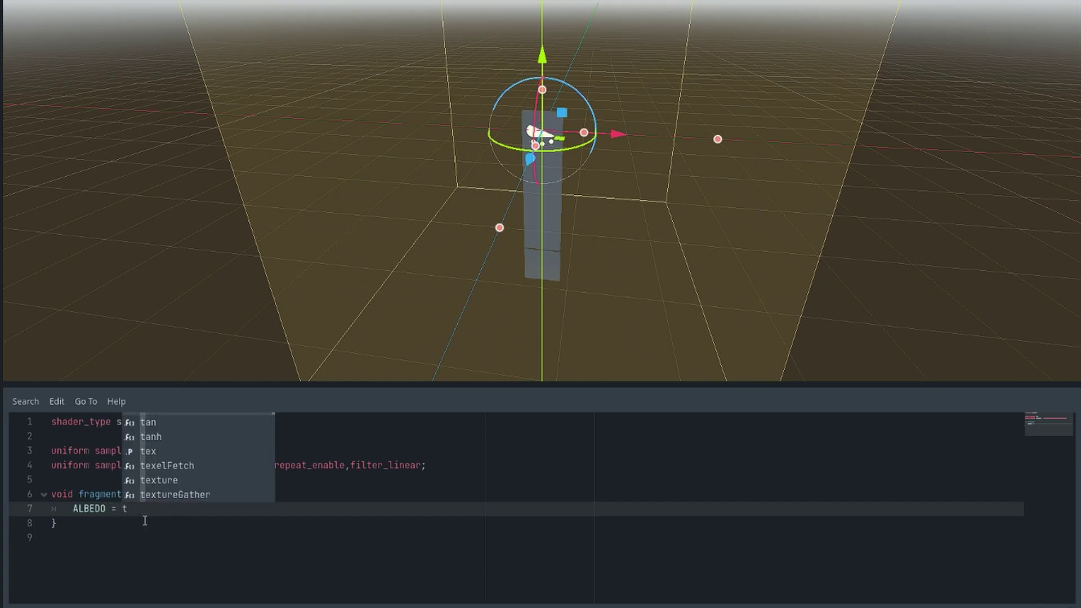
pyautogui.write('exture(tex, UV)')
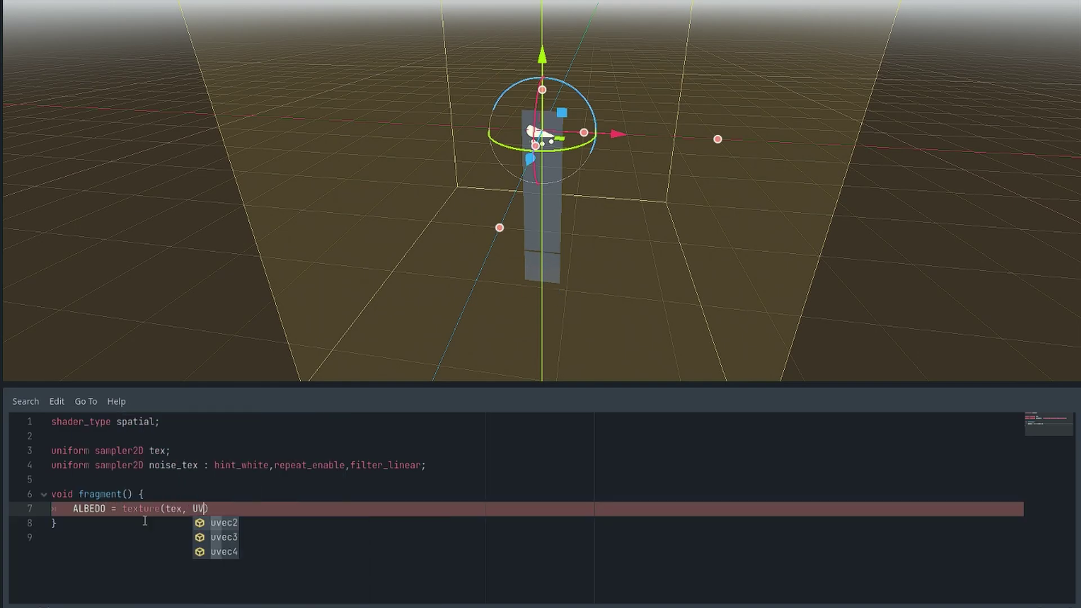
pyautogui.write('.rgb;')
pyautogui.press('Return')
pyautogui.write('ALPHA =')
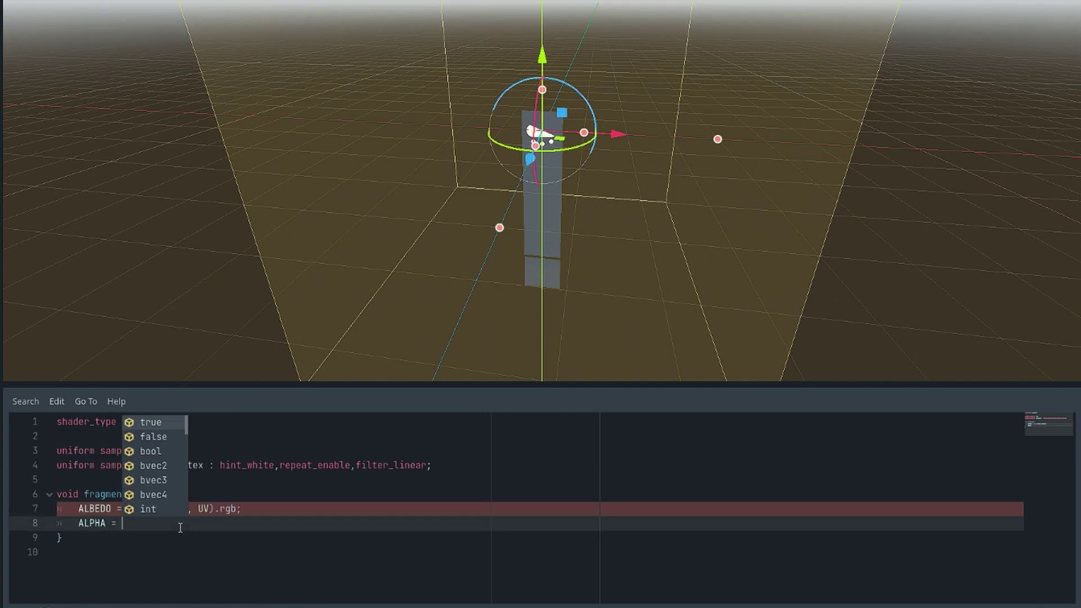
pyautogui.moveTo(128, 508); pyautogui.dragTo(220, 508)
pyautogui.hotkey('ctrl', 'c')
pyautogui.click(176, 528)
pyautogui.hotkey('ctrl', 'v')
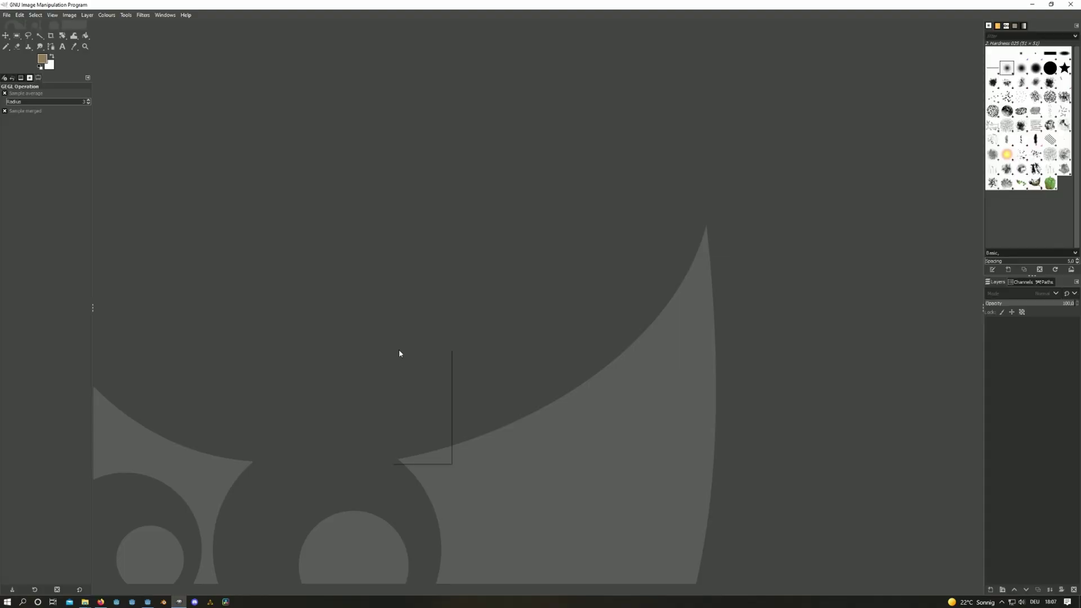
pyautogui.click(16, 17)
# Create a 256×256 image and apply a Vignette with a smaller, softer radius
pyautogui.click(19, 26)
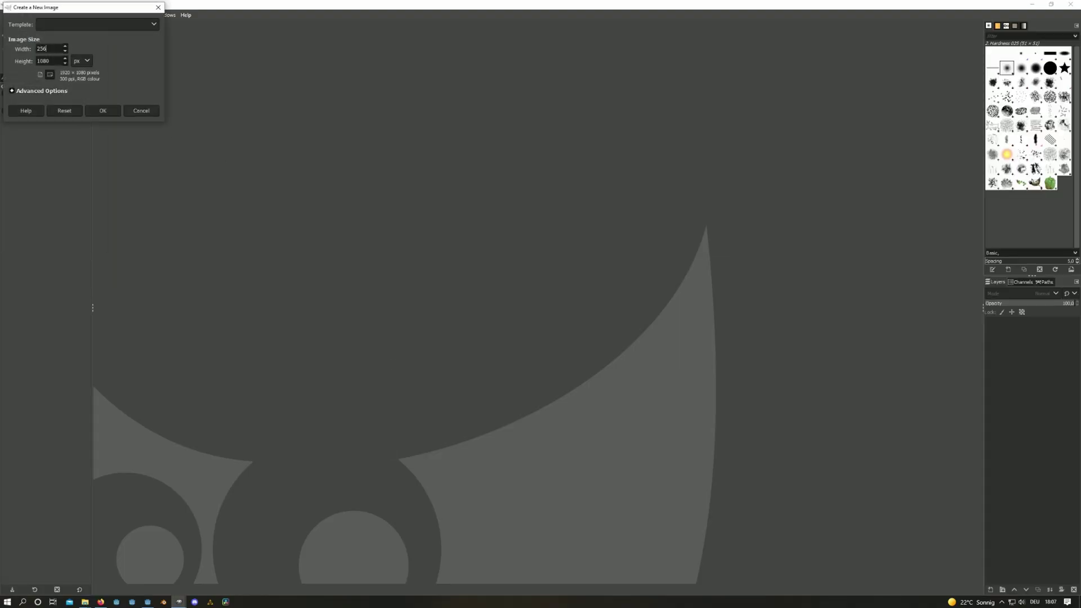
pyautogui.write('256')
pyautogui.press('Return')
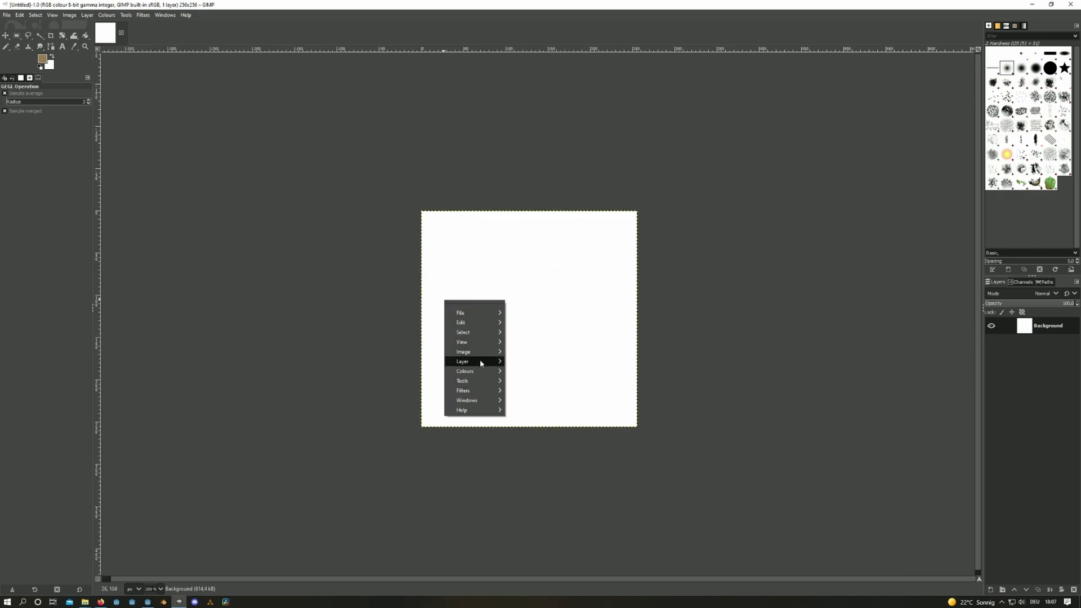
pyautogui.click(143, 15)
pyautogui.moveTo(191, 91)
pyautogui.click(294, 176)
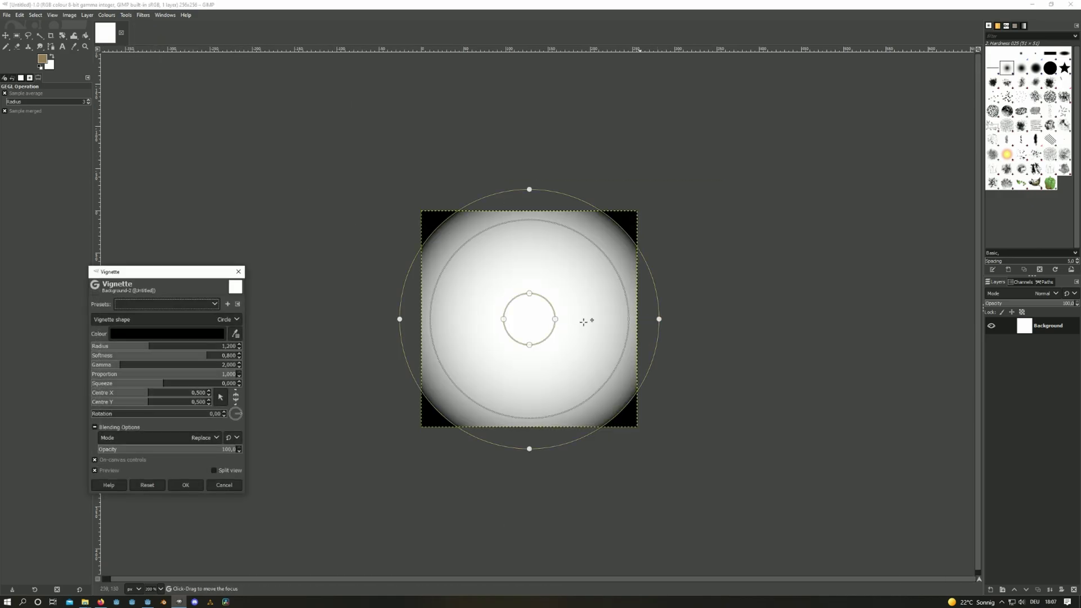
pyautogui.moveTo(400, 320); pyautogui.dragTo(423, 319)
pyautogui.moveTo(550, 320); pyautogui.dragTo(531, 319)
pyautogui.moveTo(455, 319); pyautogui.dragTo(501, 319)
pyautogui.press('Return')
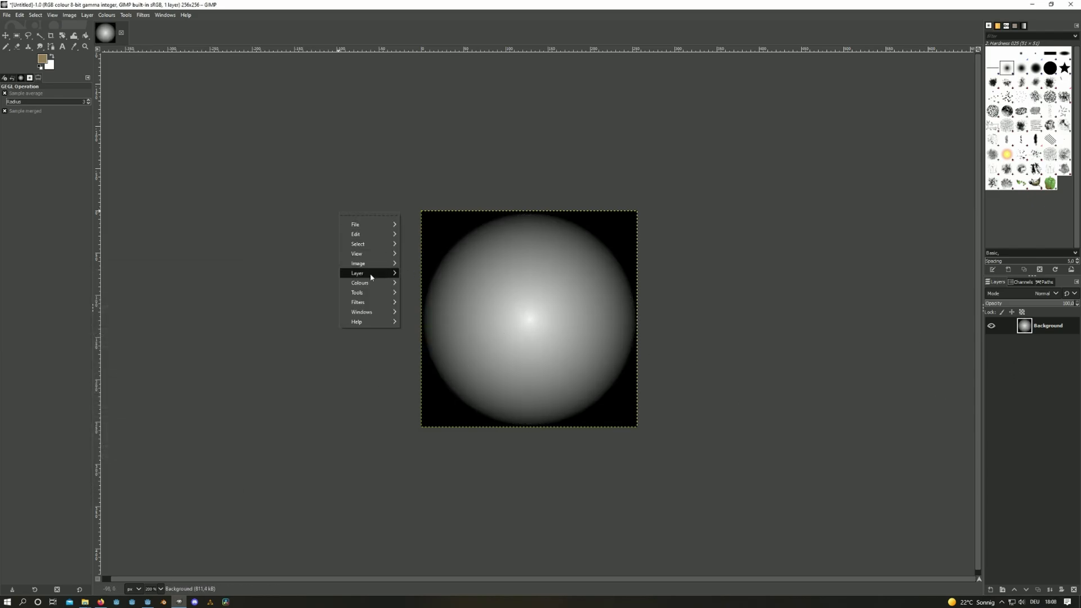
# Turn the black background transparent with Colour to Alpha
pyautogui.moveTo(373, 285)
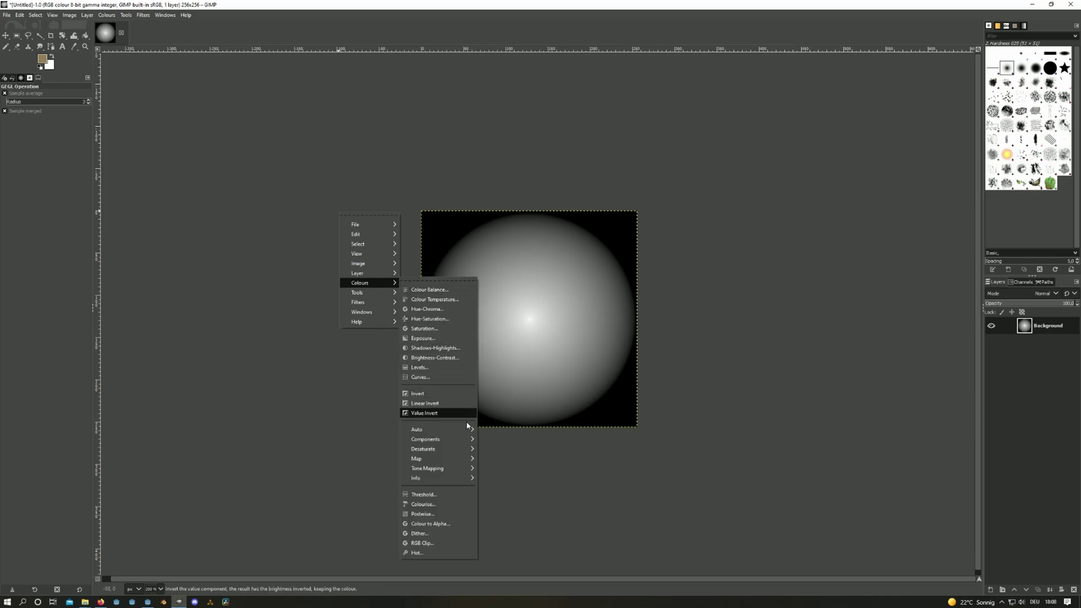
pyautogui.click(445, 521)
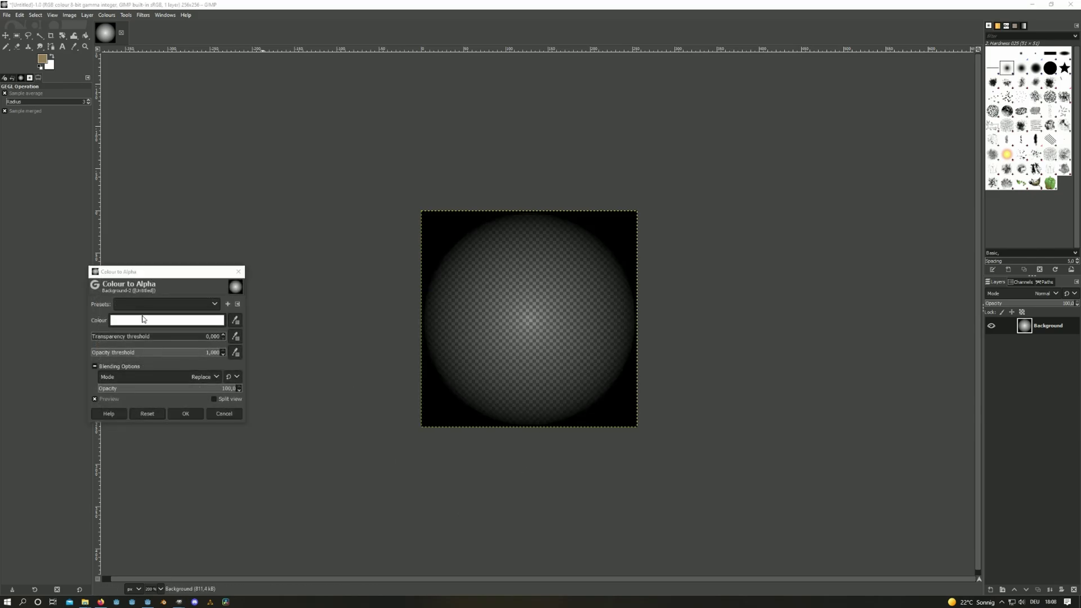
pyautogui.click(166, 320)
pyautogui.moveTo(79, 352); pyautogui.dragTo(44, 427)
pyautogui.click(180, 396)
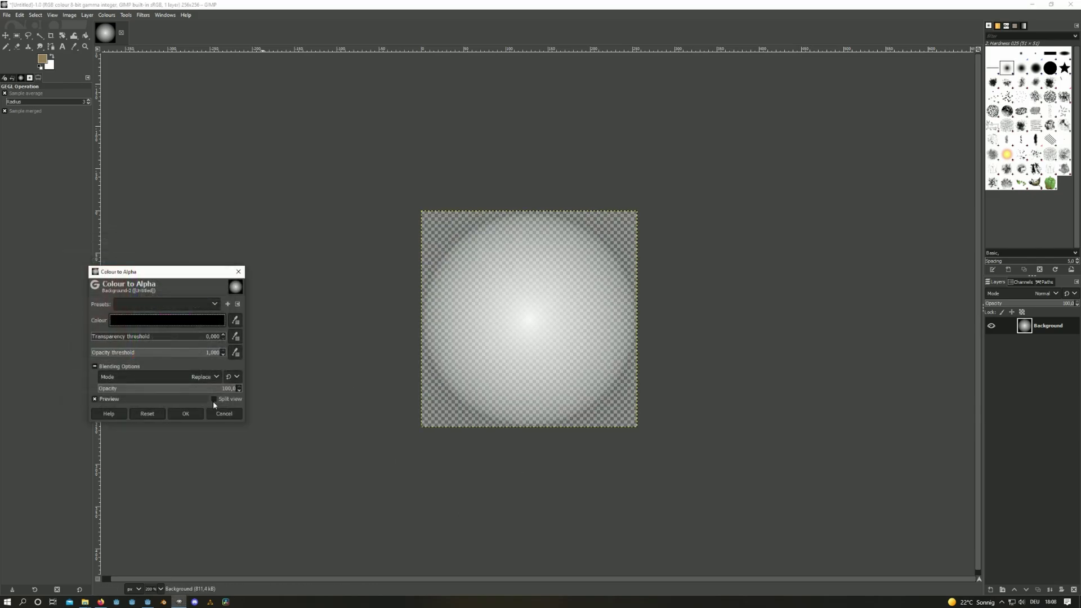
pyautogui.click(196, 413)
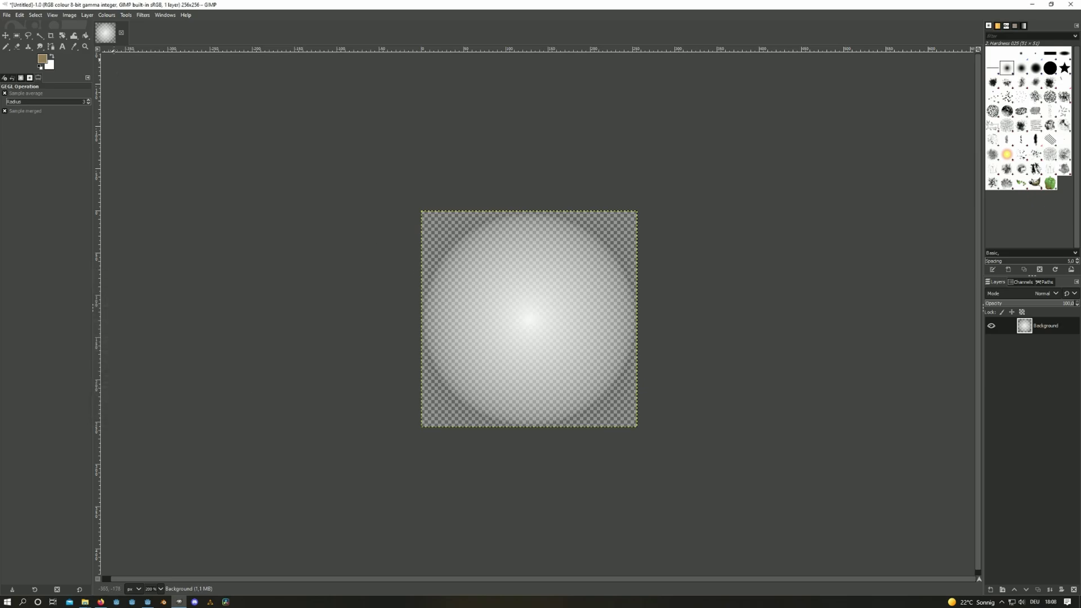
# Export the image as particle_tex.png into the ancient_temple project folder
pyautogui.click(13, 17)
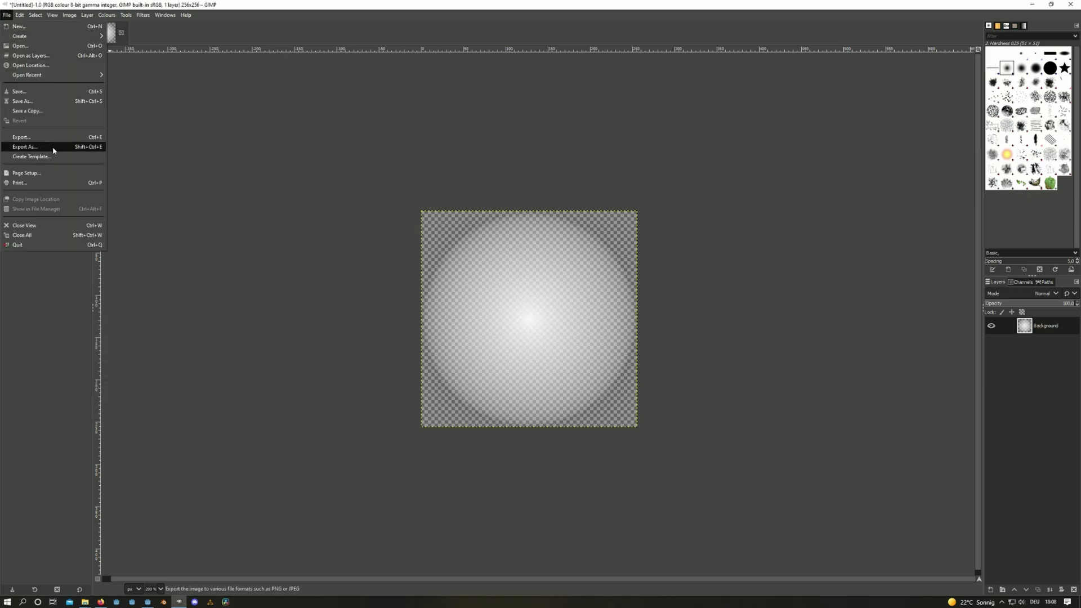
pyautogui.click(52, 149)
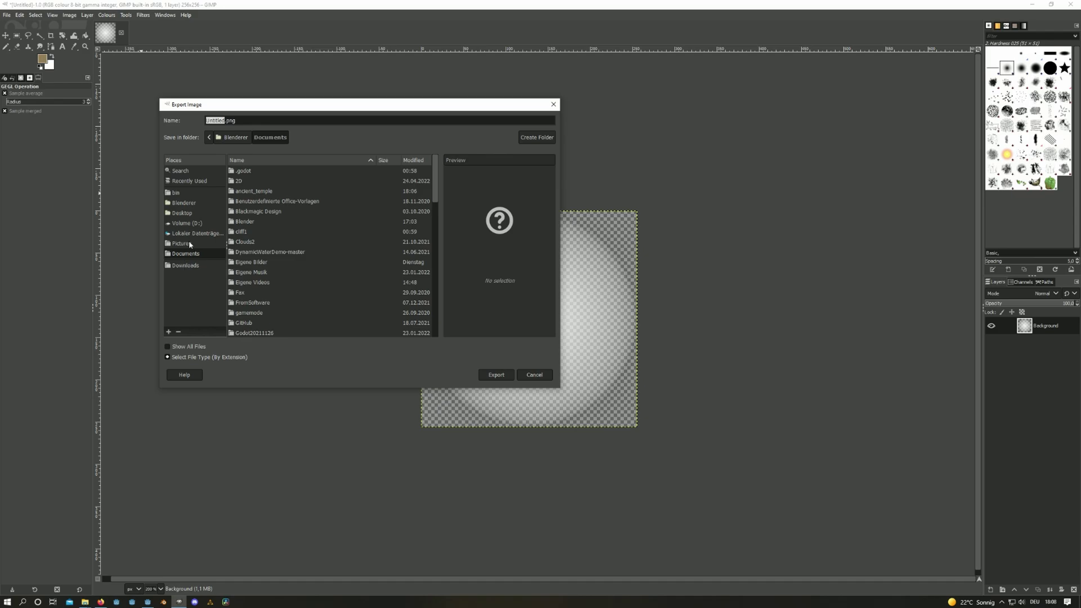
pyautogui.doubleClick(254, 192)
pyautogui.doubleClick(248, 171)
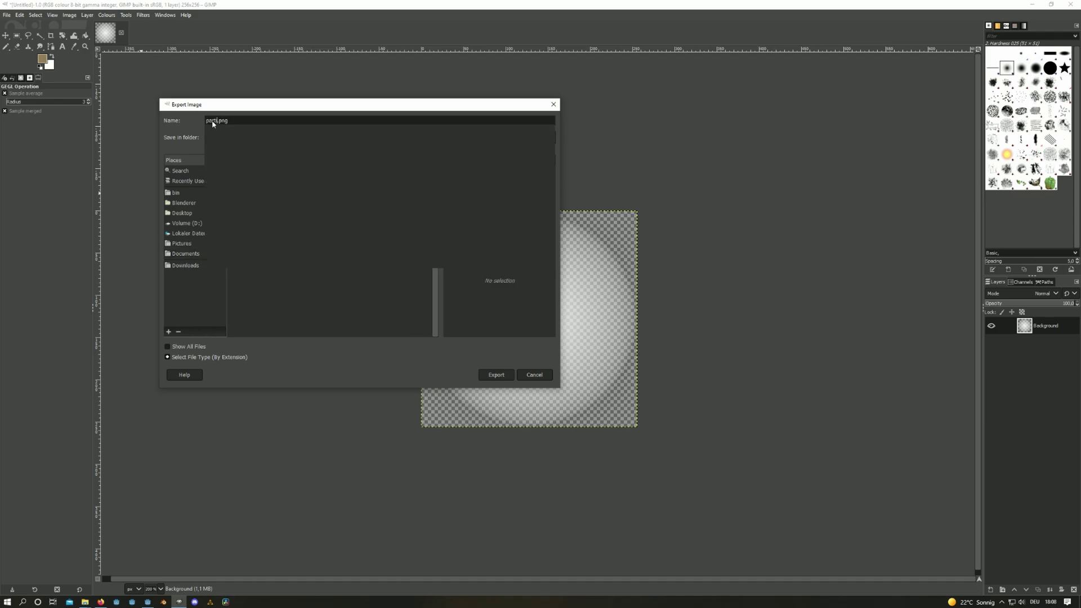
pyautogui.write('particle_tex')
pyautogui.press('Return')
pyautogui.press('Return')
# Assign particle_tex.png to the fire shader's Tex parameter
pyautogui.click(151, 603)
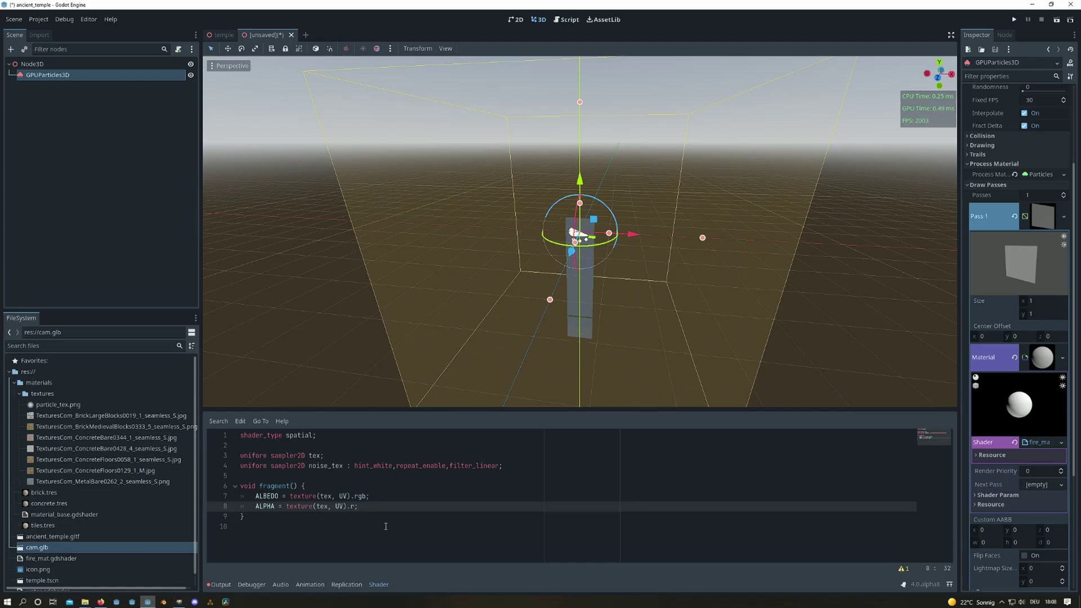
pyautogui.click(998, 495)
pyautogui.click(1040, 513)
pyautogui.click(353, 298)
pyautogui.doubleClick(410, 210)
pyautogui.scroll(-2, 1026, 478)
# Give Noise Tex a seamless NoiseTexture driven by a new FastNoiseLite
pyautogui.click(1035, 472)
pyautogui.click(988, 514)
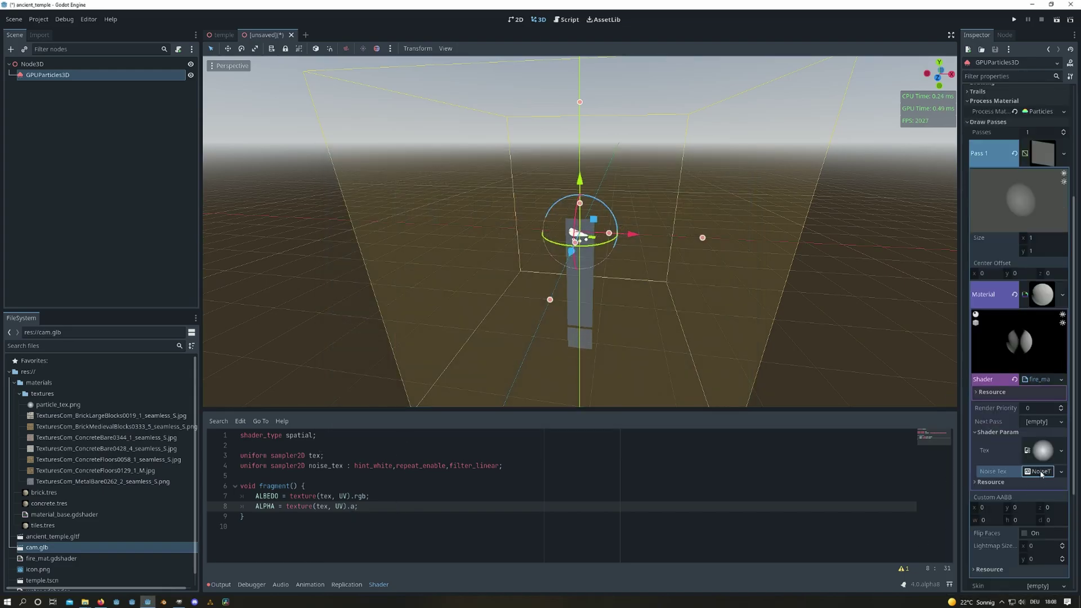
pyautogui.click(1027, 486)
pyautogui.click(1032, 552)
pyautogui.click(367, 496)
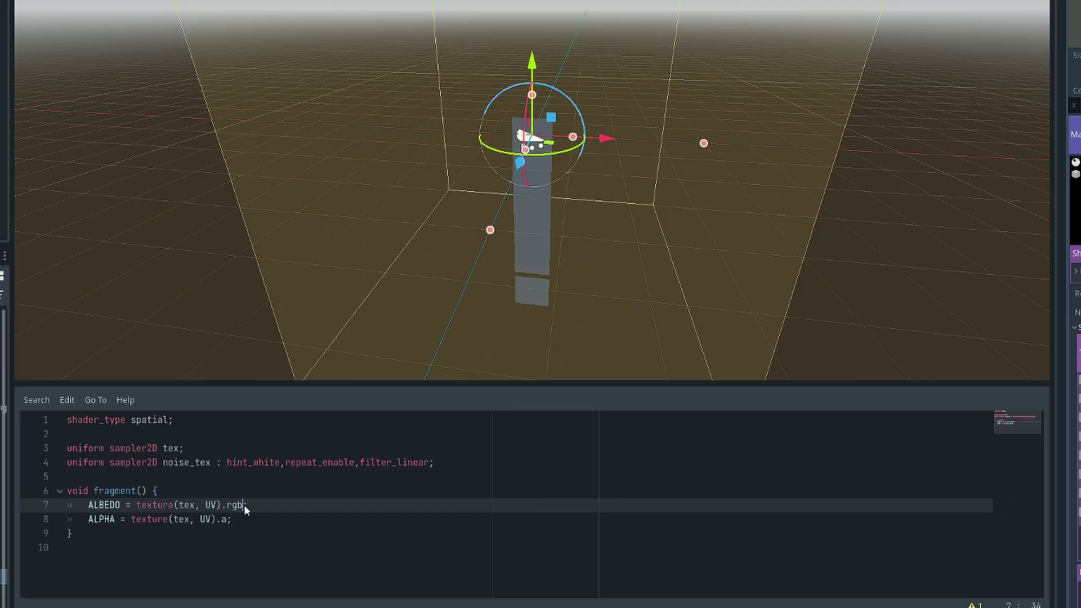
# Sample noise_tex scrolling at UV + vec2(TIME*0.2) and multiply ALBEDO by noise.r
pyautogui.click(357, 489)
pyautogui.press('Return')
pyautogui.write('vec4 noise = te')
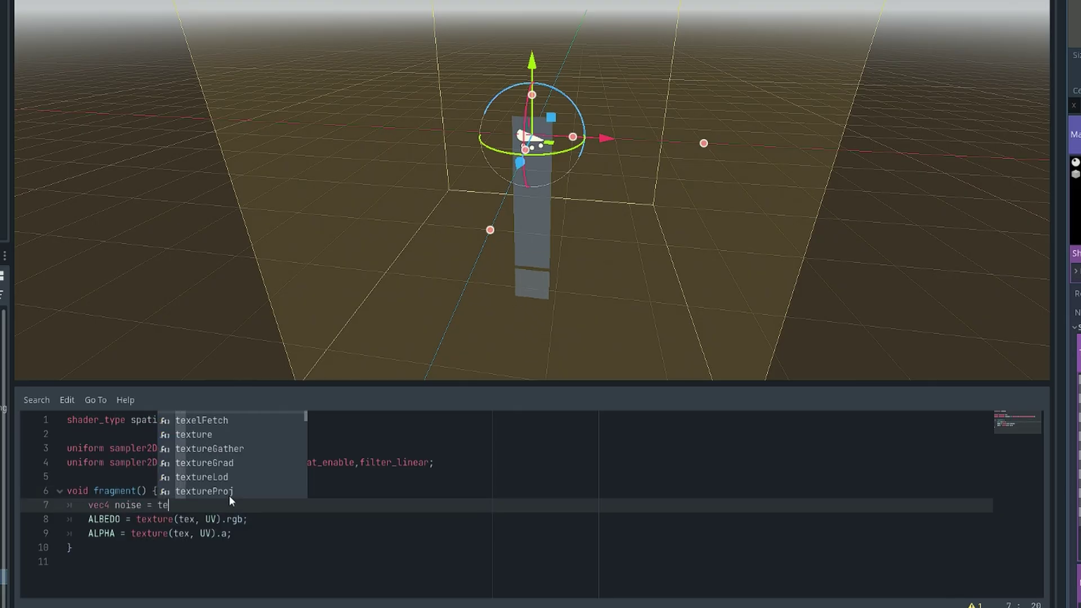
pyautogui.write('xture(noise_tex, UV + vec2(TIME*')
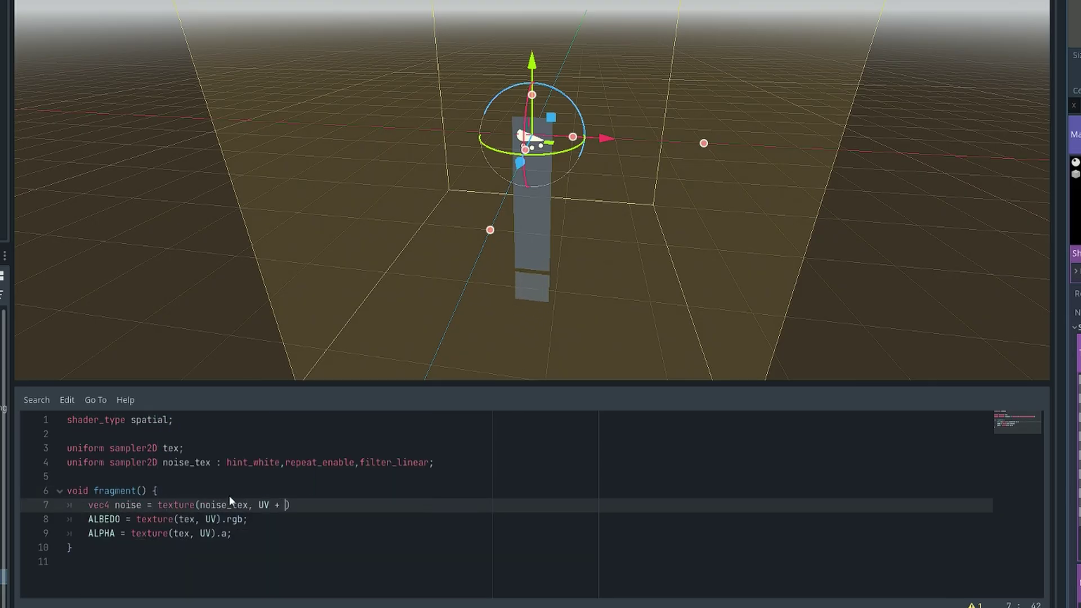
pyautogui.write('0.2));')
pyautogui.press('Down')
pyautogui.press('Left')
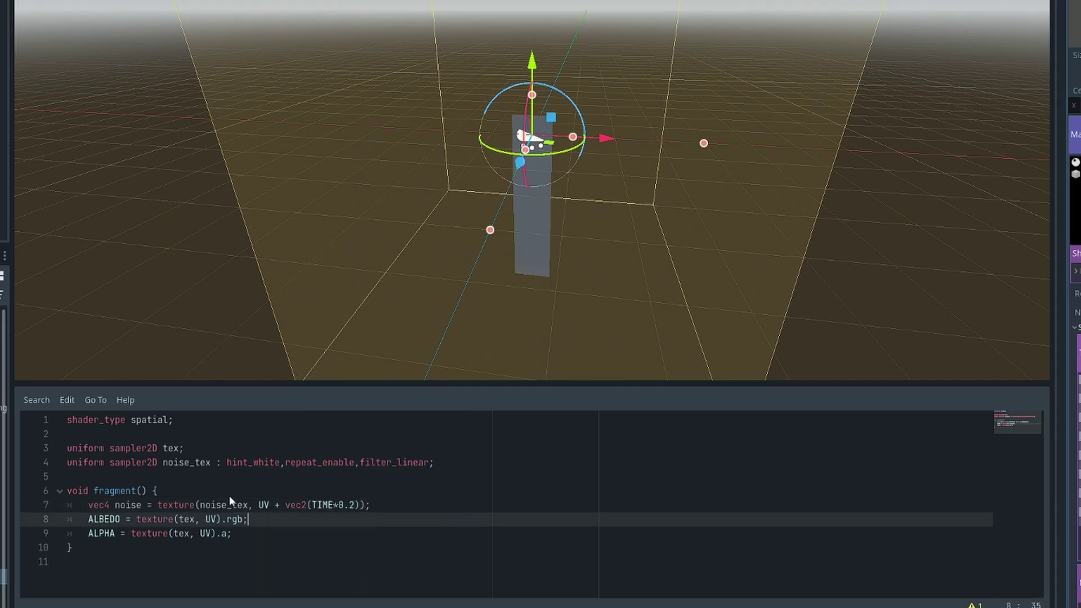
pyautogui.write('* noise.r')
pyautogui.scroll(3, 587, 250)
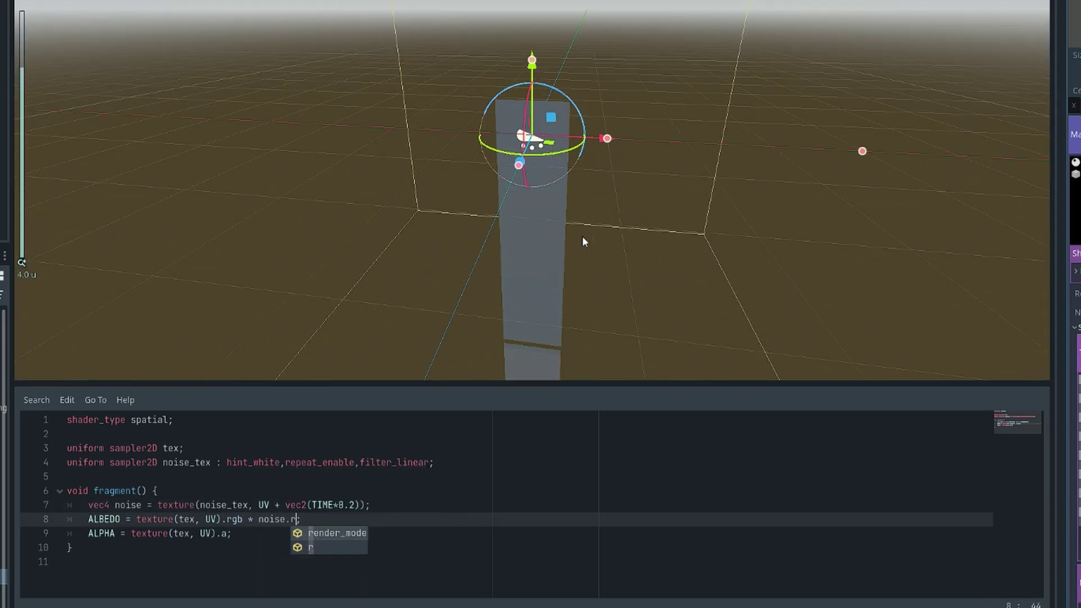
# Save the scene as fire
pyautogui.hotkey('ctrl', 's')
pyautogui.click(377, 429)
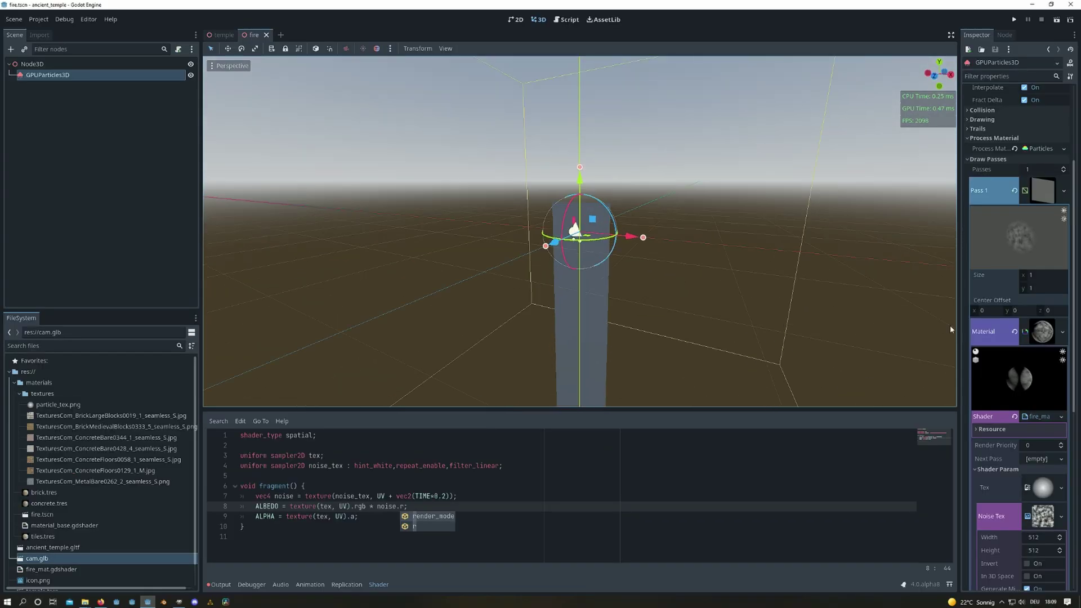
pyautogui.click(468, 467)
# Save the draw pass material to its own file named particle_fire
pyautogui.press('Return')
pyautogui.press('Return')
pyautogui.press('Return')
pyautogui.press('Up')
pyautogui.click(1063, 332)
pyautogui.click(1016, 421)
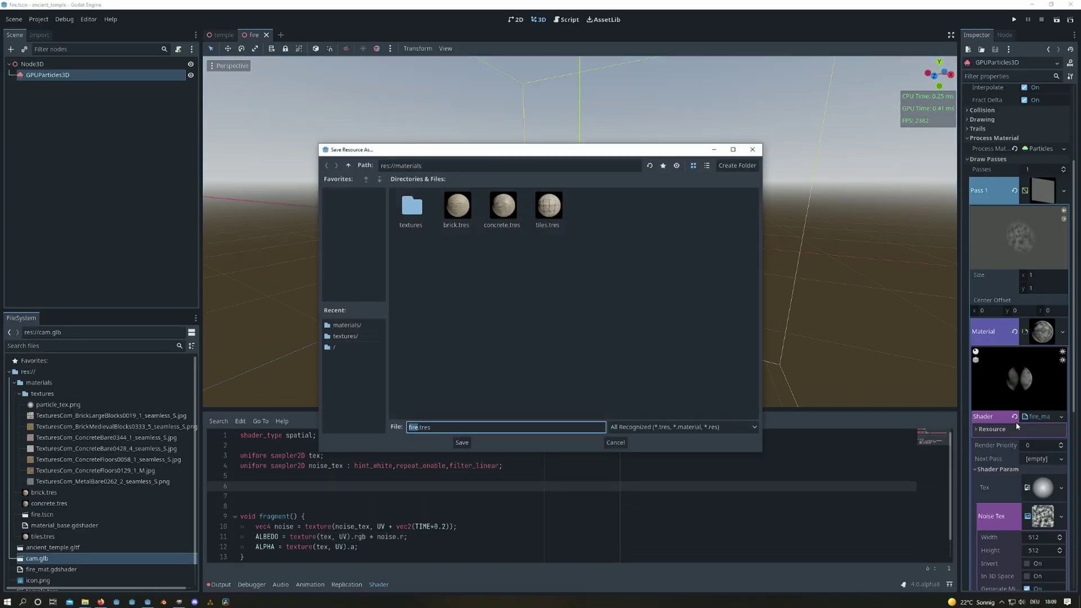
pyautogui.write('particle_fire')
pyautogui.press('Return')
# Give the draw pass a new shader material with a fresh shader for editing
pyautogui.click(1062, 331)
pyautogui.click(1026, 372)
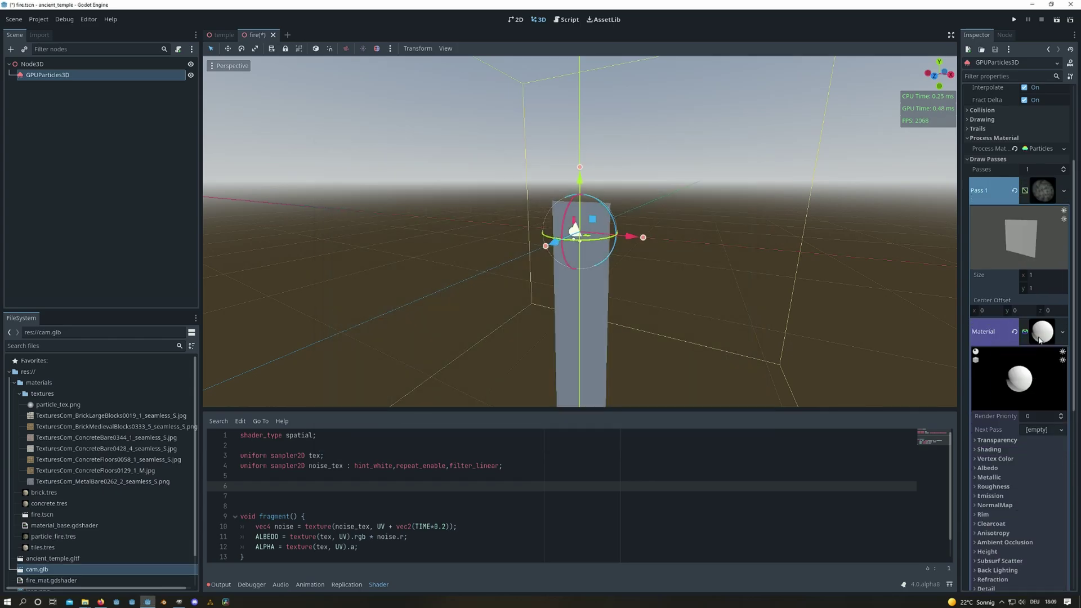
pyautogui.click(1038, 310)
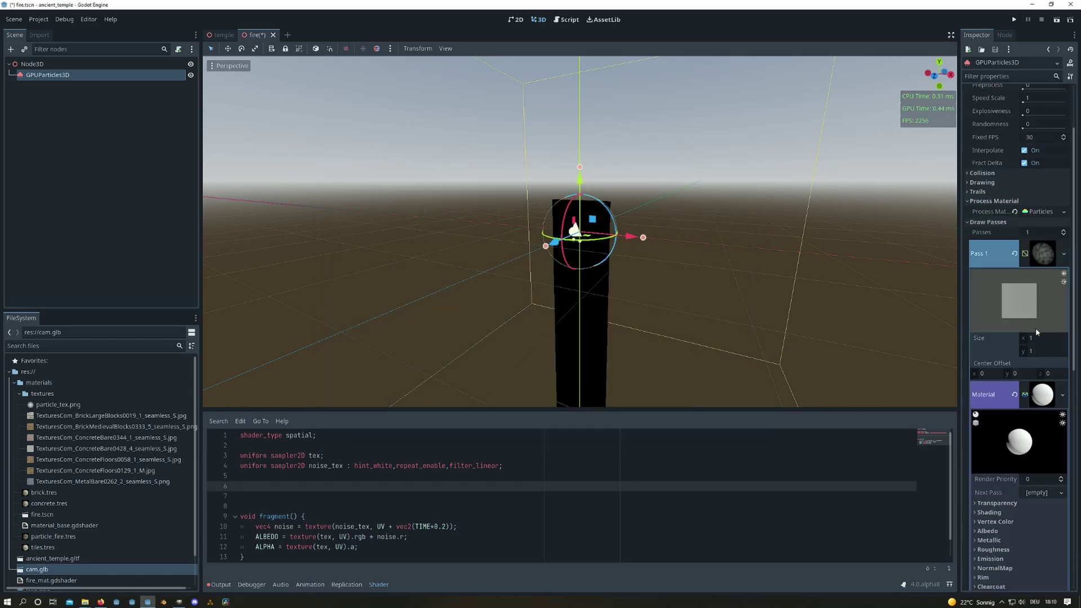
pyautogui.click(1061, 450)
pyautogui.click(1013, 510)
pyautogui.click(1040, 354)
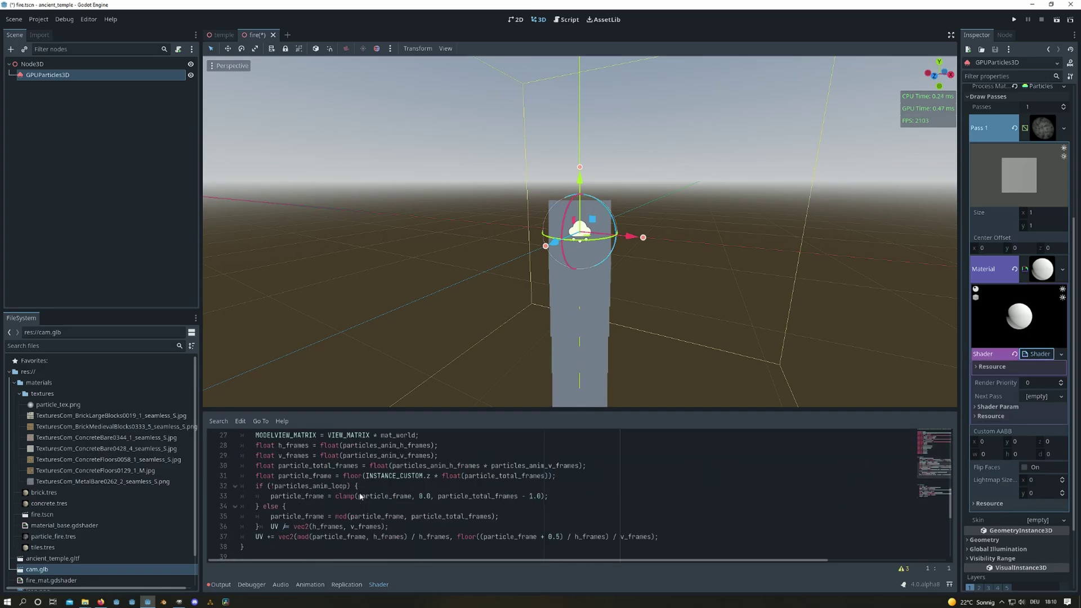
# Paste the billboard vertex code on line 7, opening it with 'void vertex(){'
pyautogui.scroll(3, 270, 532)
pyautogui.moveTo(242, 455); pyautogui.dragTo(463, 489)
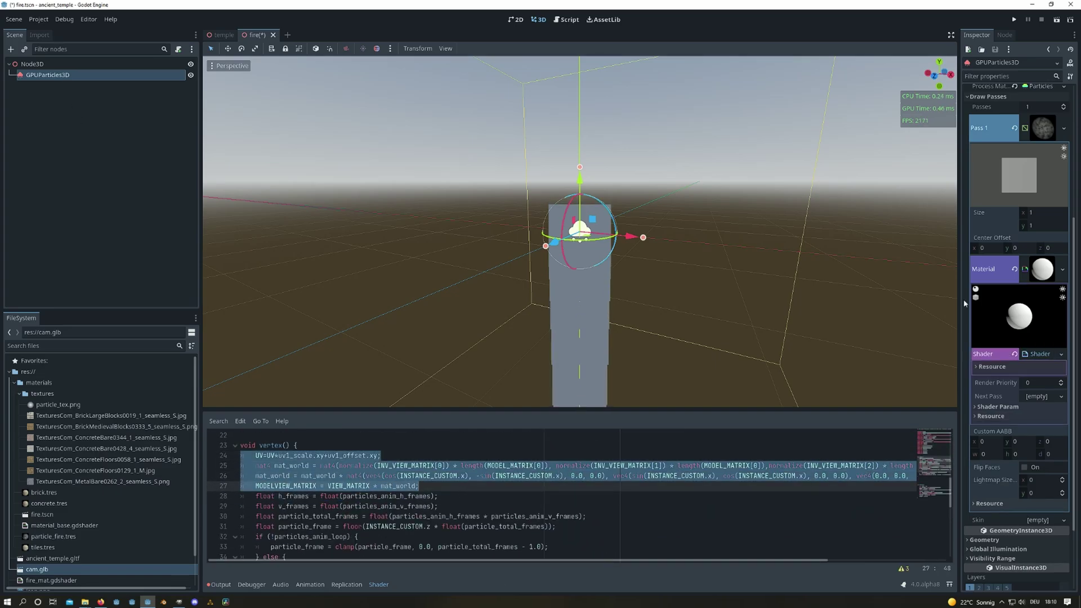
pyautogui.click(1009, 325)
pyautogui.doubleClick(502, 213)
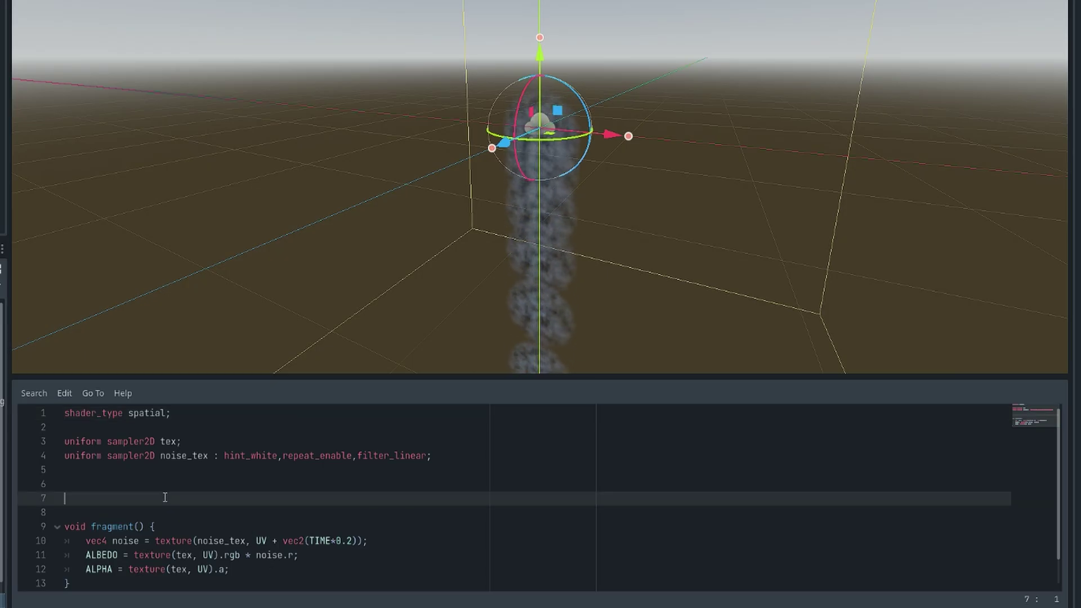
pyautogui.hotkey('ctrl', 'v')
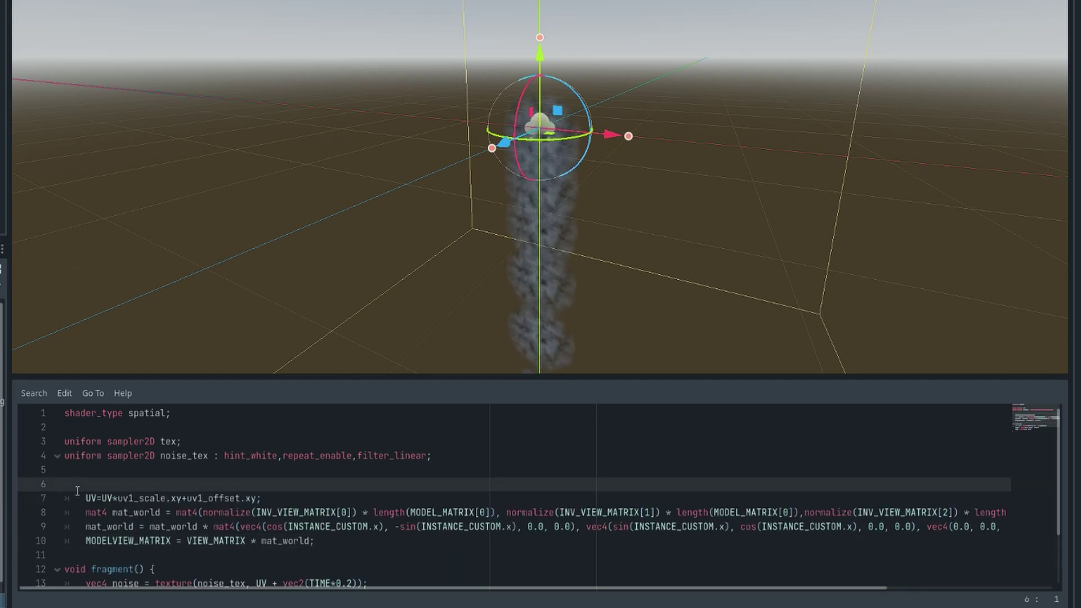
pyautogui.write('void ')
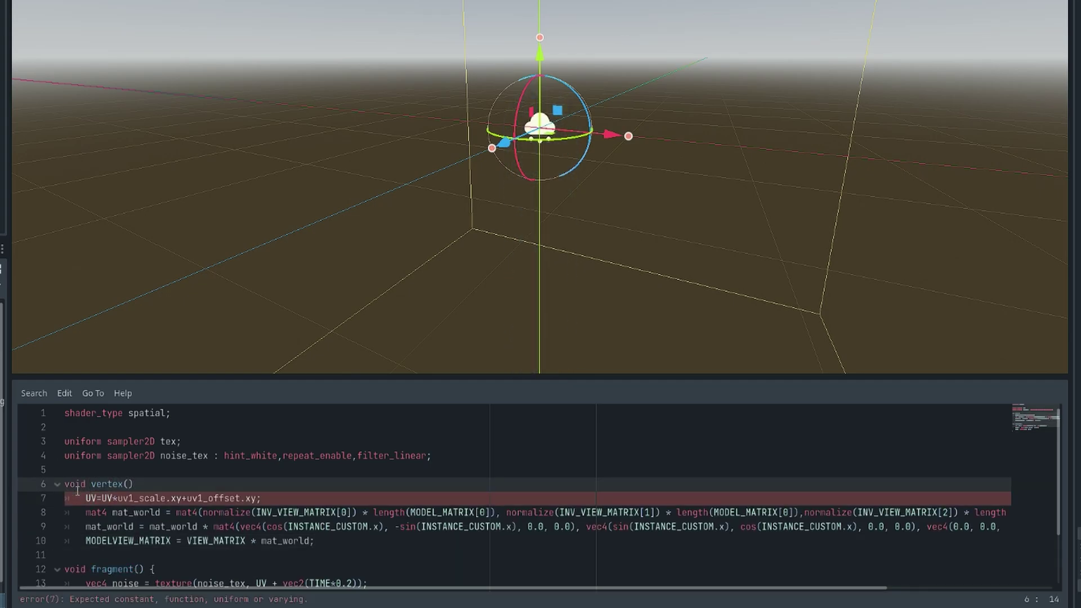
pyautogui.write('vertex(){')
# Close the vertex function with '}' and delete the leftover UV=UV*uv1_scale line
pyautogui.click(86, 554)
pyautogui.press('Return')
pyautogui.press('Up')
pyautogui.write('}\\')
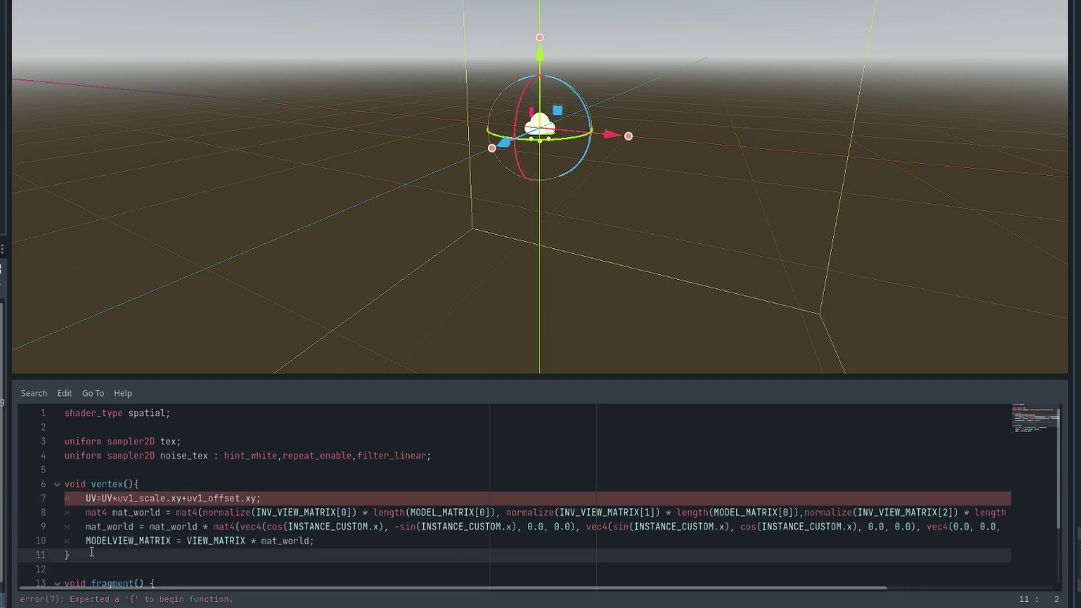
pyautogui.click(28, 497)
pyautogui.press('BackSpace')
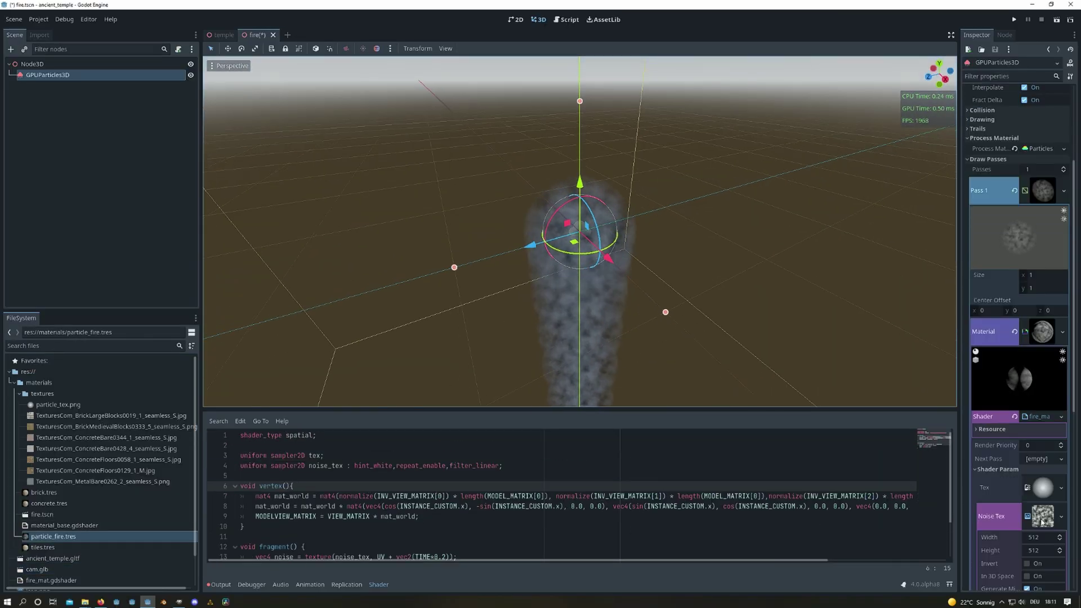
# Add a 'uniform vec4 color : hint_color;' line after the noise uniform
pyautogui.click(1042, 517)
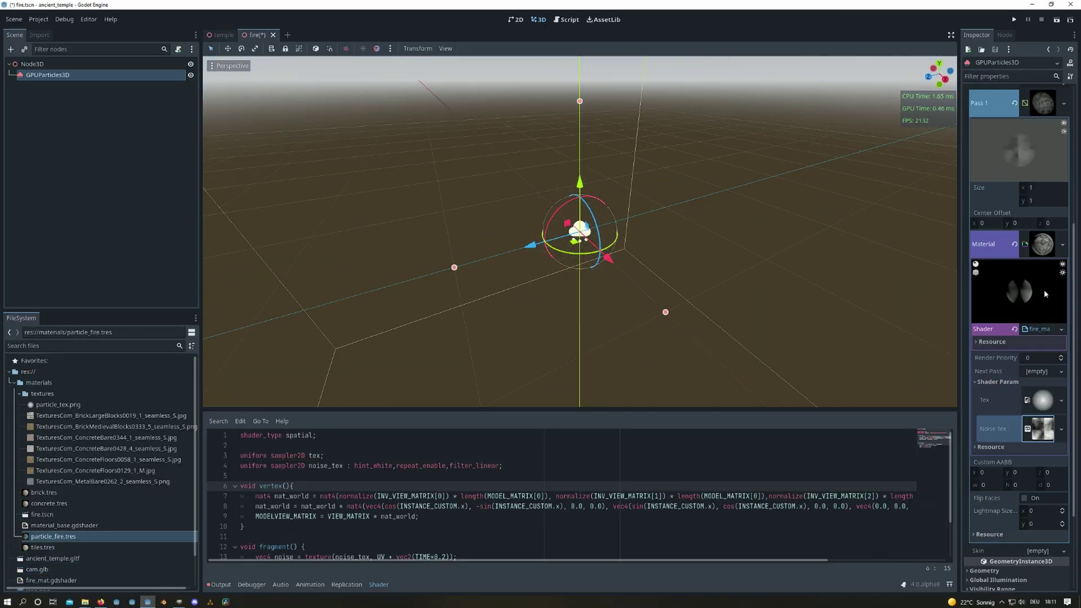
pyautogui.scroll(-3, 1042, 315)
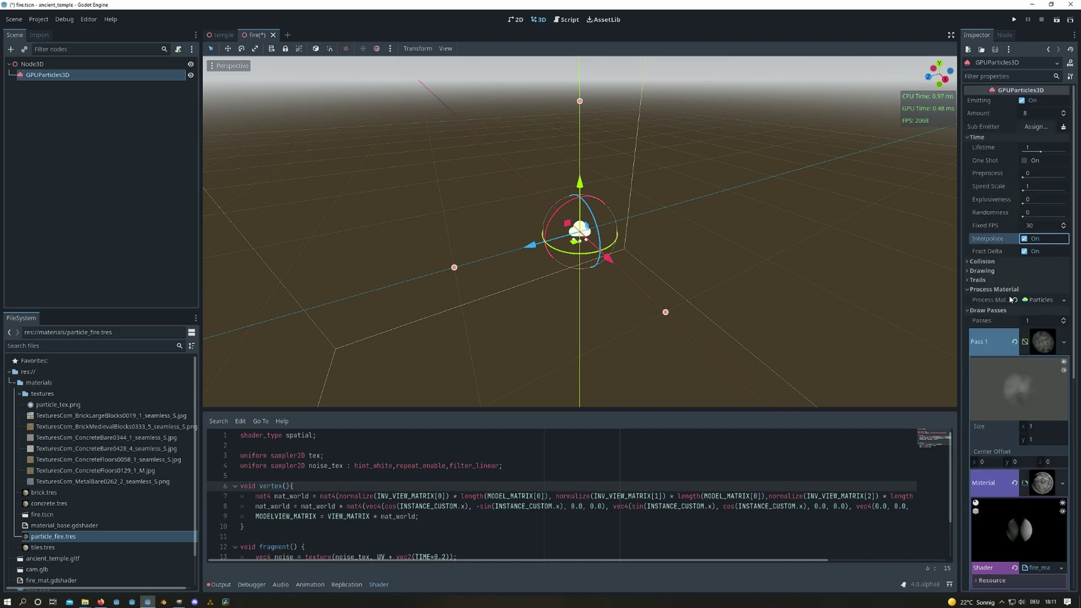
pyautogui.click(503, 465)
pyautogui.press('Return')
pyautogui.write('uniform vec4 color')
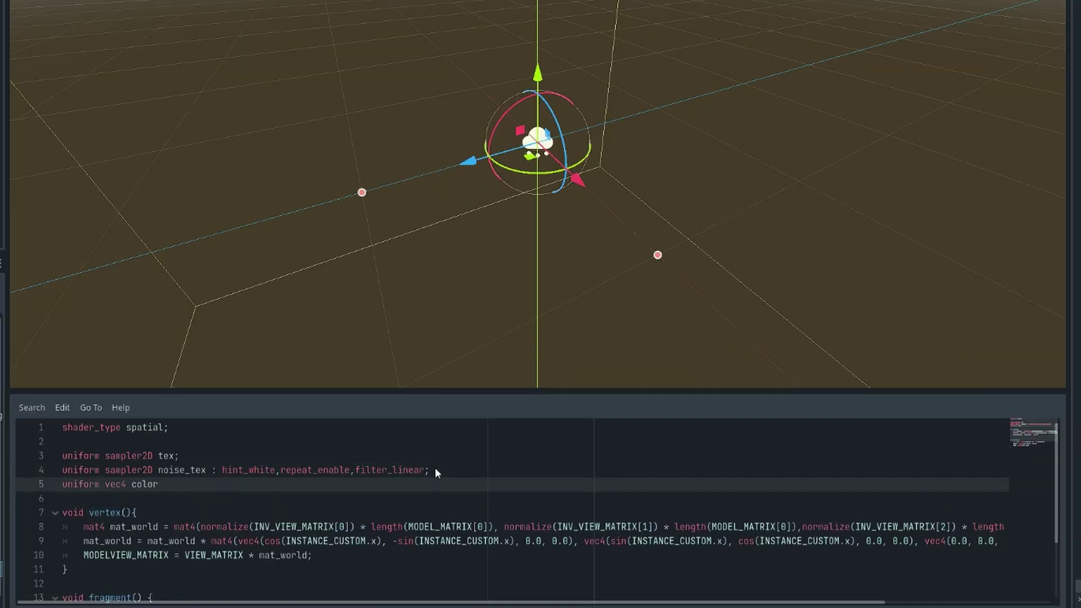
pyautogui.write(';')
# Append '* color.rgb' to the end of the ALBEDO line
pyautogui.scroll(-2, 258, 518)
pyautogui.click(287, 540)
pyautogui.write('* color.')
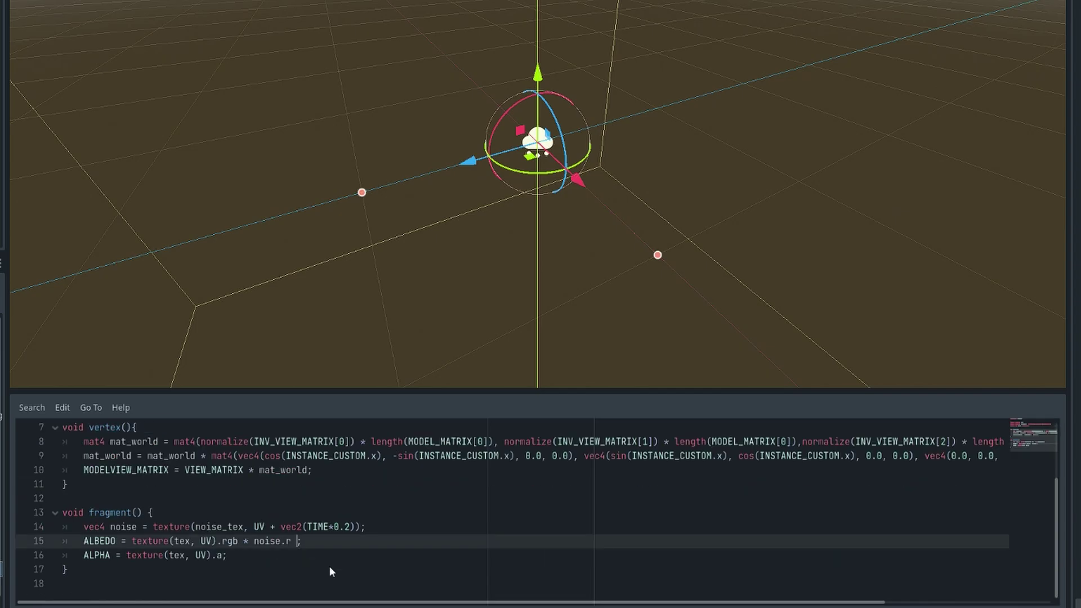
pyautogui.write('rgb')
# Add 'render_mode unshaded' below the shader type line
pyautogui.scroll(2, 188, 438)
pyautogui.click(189, 438)
pyautogui.press('Return')
pyautogui.press('Return')
pyautogui.press('Up')
pyautogui.write('re')
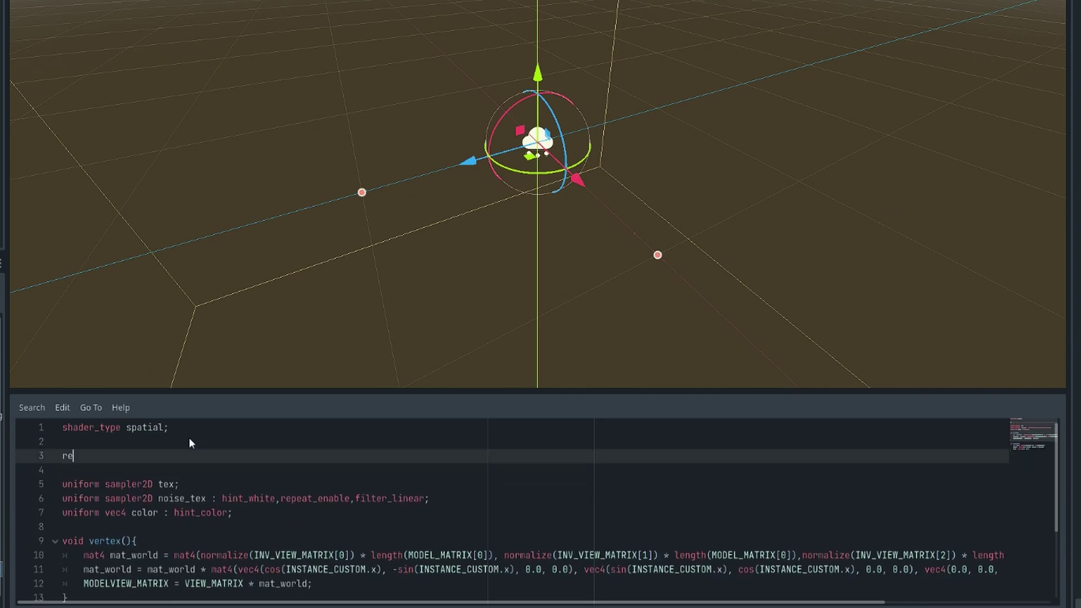
pyautogui.write('nder_mode unshaded')
# Complete the albedo multiplier as '* color.rgb * 16.0'
pyautogui.scroll(-3, 282, 473)
pyautogui.click(372, 546)
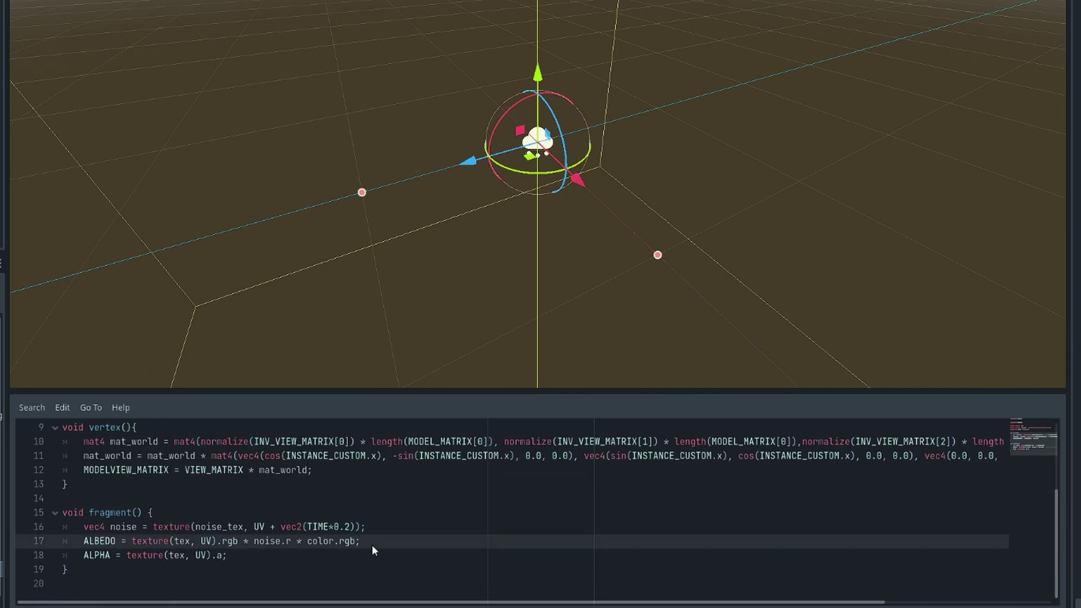
pyautogui.write('.0')
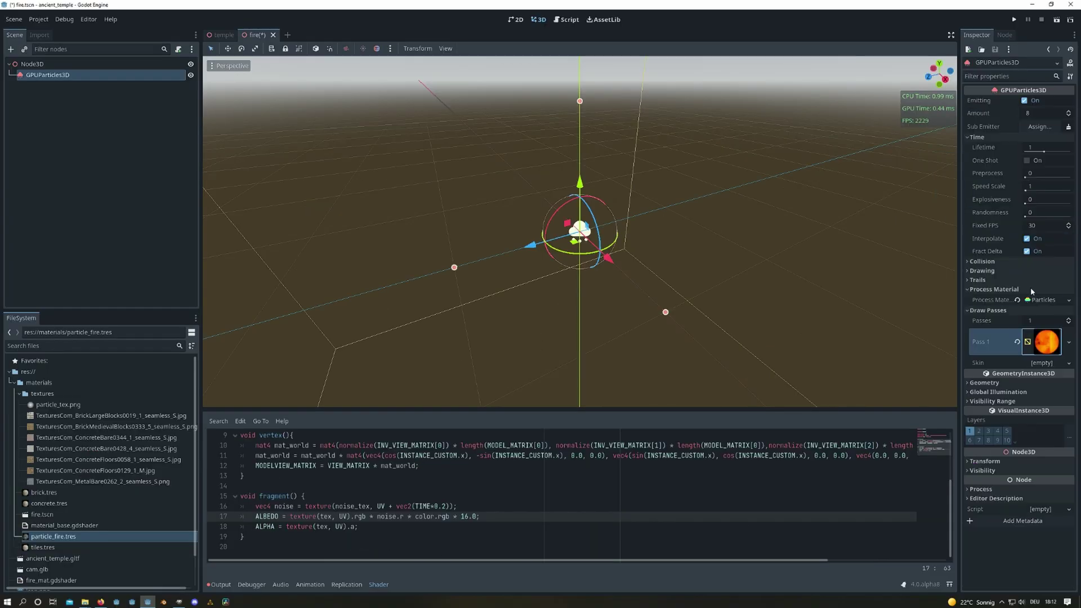
pyautogui.scroll(-10, 1019, 394)
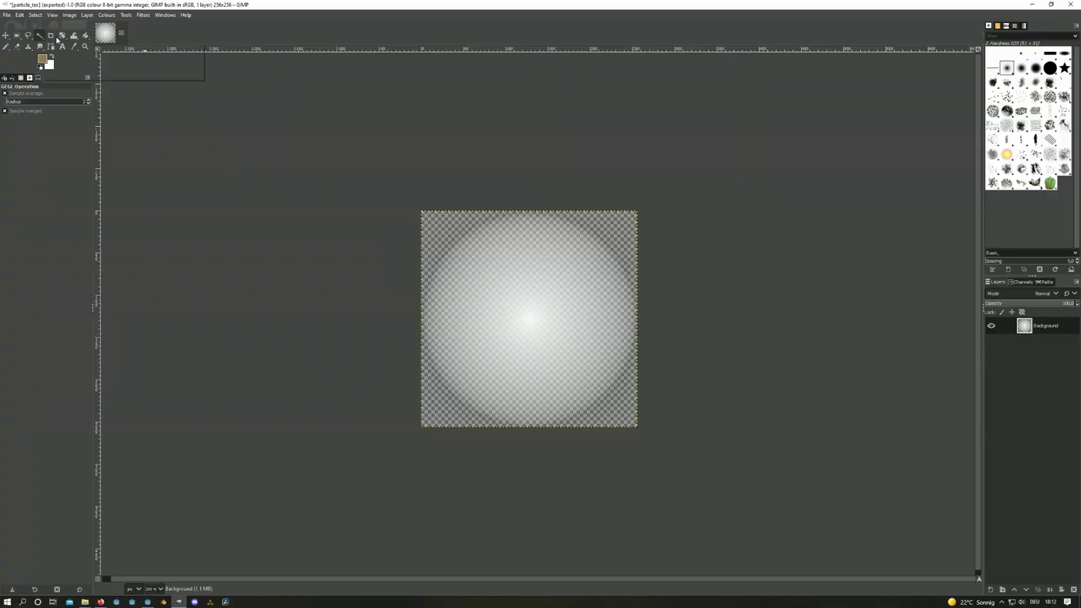
# Smudge the edges of particle_tex into swirly, irregular wisps with the Smudge tool
pyautogui.click(40, 46)
pyautogui.keyDown('ctrl'); pyautogui.scroll(1, 559, 416); pyautogui.keyUp('ctrl')
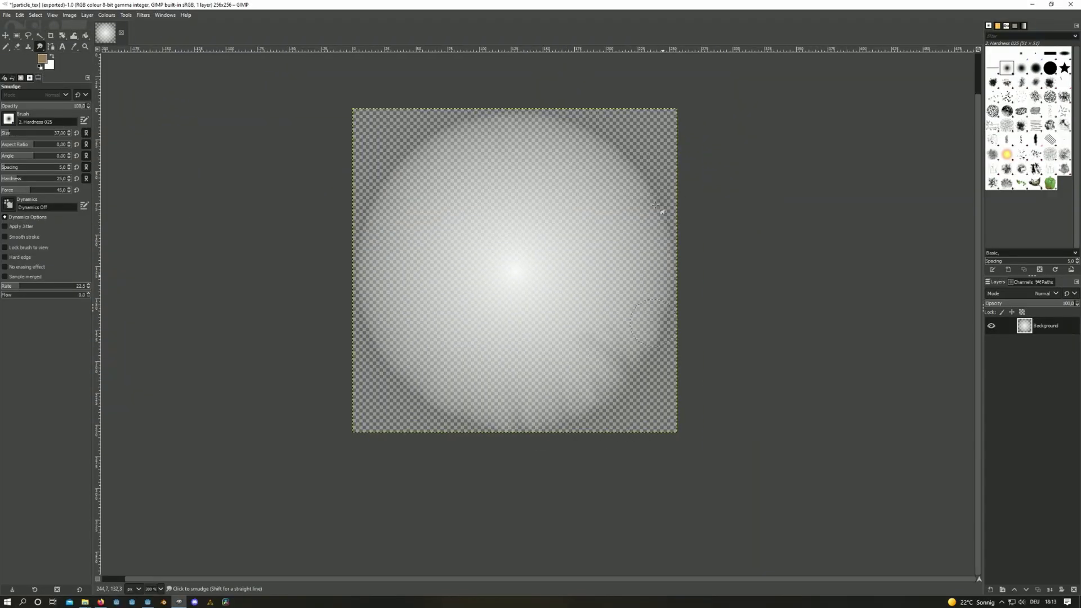
pyautogui.moveTo(428, 186)
pyautogui.mouseDown()
pyautogui.moveTo(459, 222)
pyautogui.moveTo(599, 254)
pyautogui.moveTo(428, 349)
pyautogui.mouseUp()
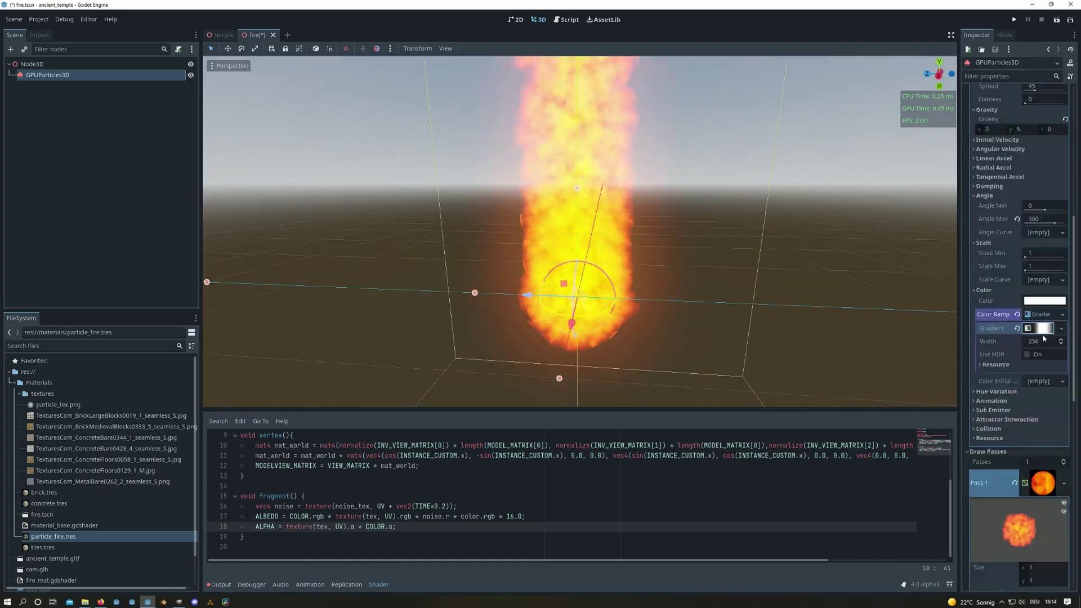
# Give the fire particles an orange-yellow colour ramp, adjust maximum scale, and view the temple torches
pyautogui.moveTo(1039, 315); pyautogui.dragTo(1037, 384)
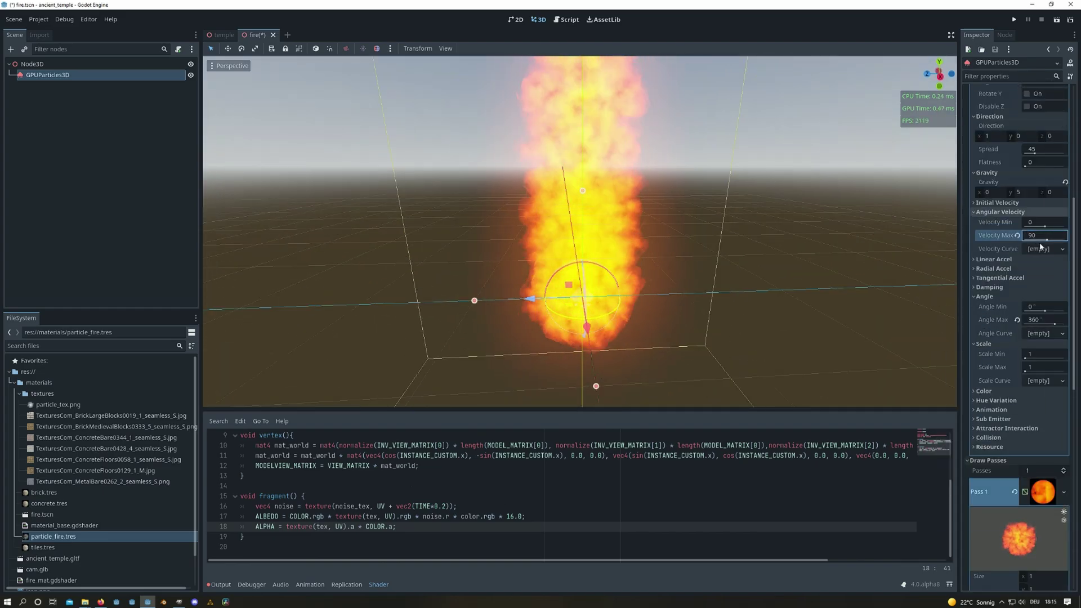
pyautogui.click(984, 454)
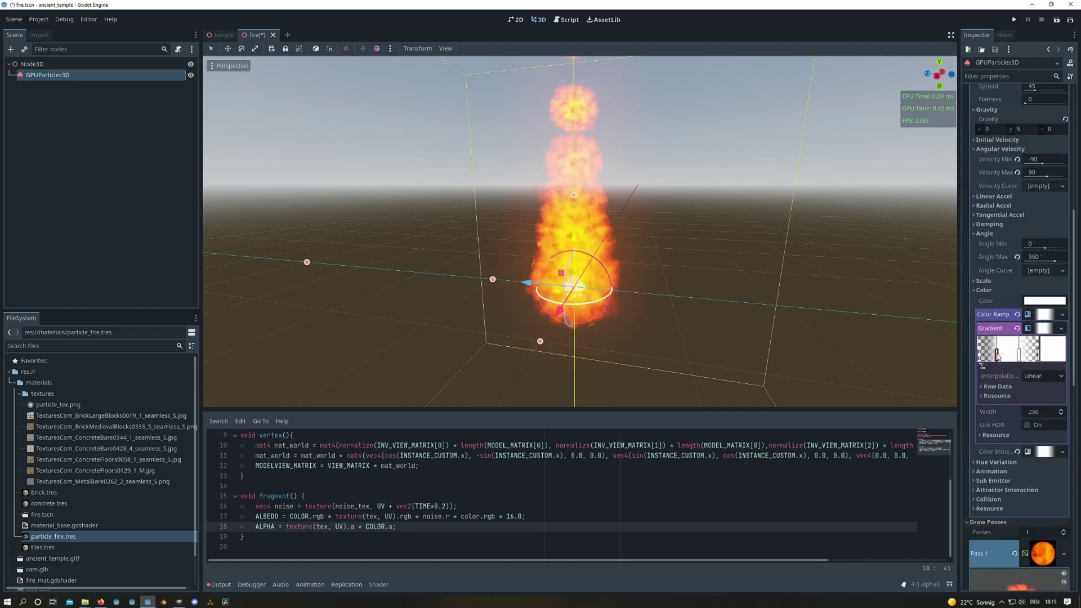
pyautogui.click(997, 355)
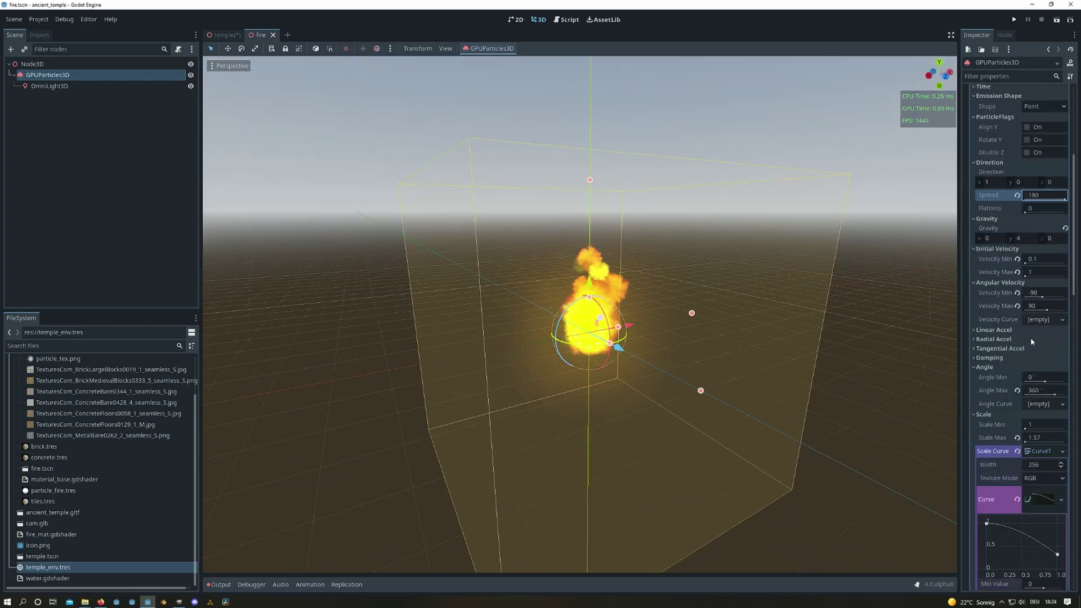
pyautogui.scroll(-3, 1030, 336)
pyautogui.click(1041, 246)
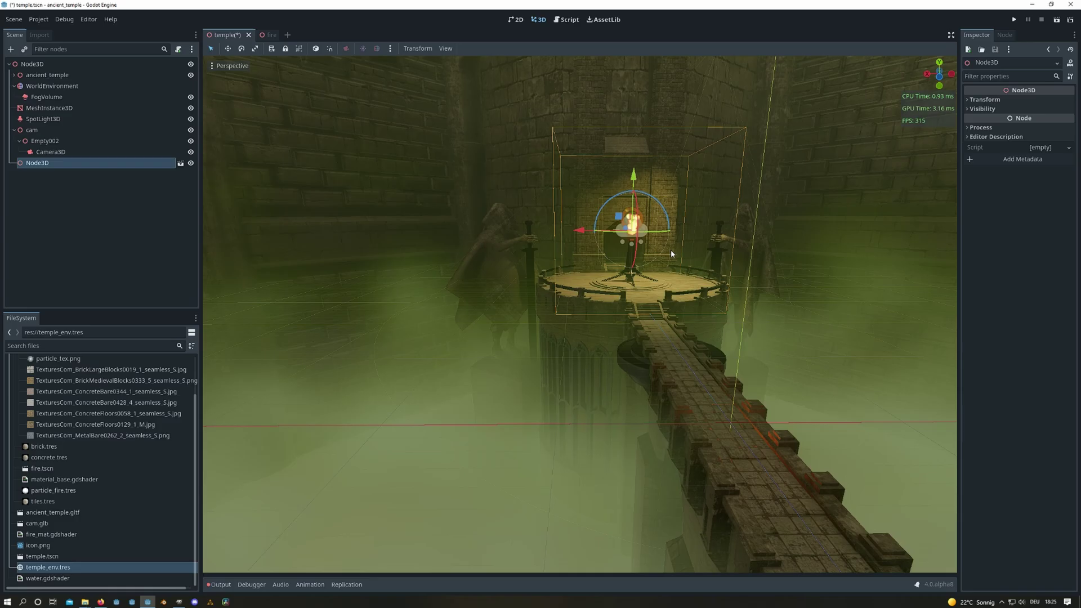
pyautogui.moveTo(670, 249); pyautogui.dragTo(743, 393, button='middle')
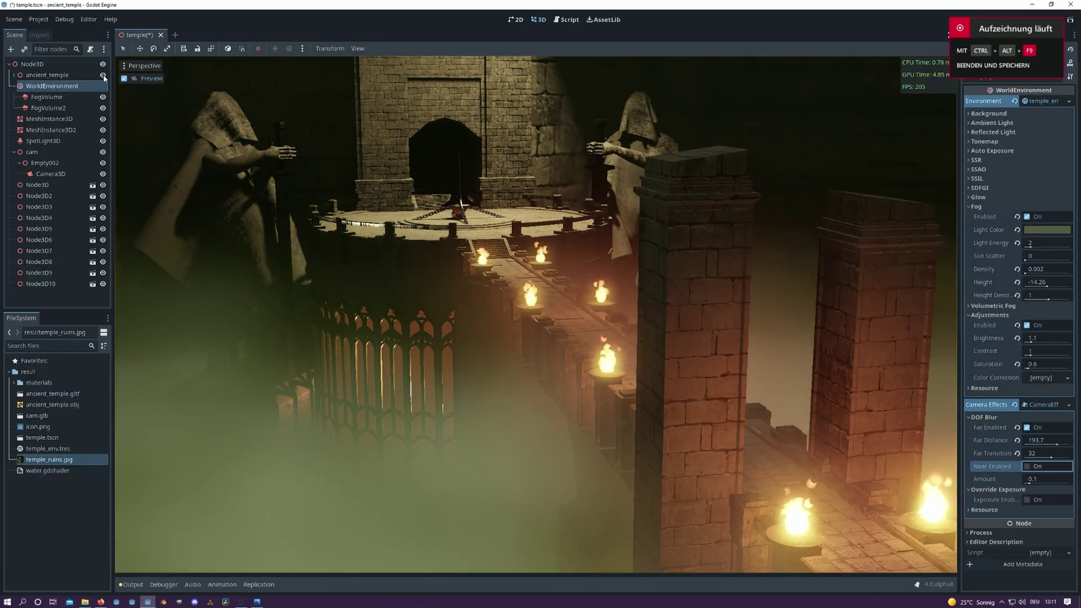
pyautogui.click(124, 78)
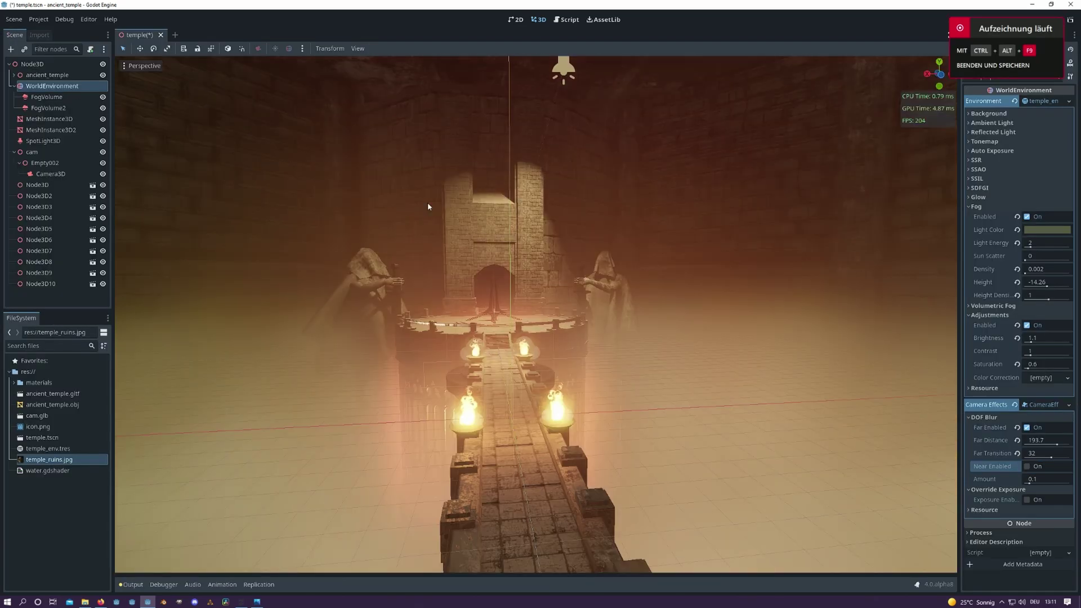
pyautogui.scroll(4, 497, 328)
pyautogui.scroll(8, 497, 328)
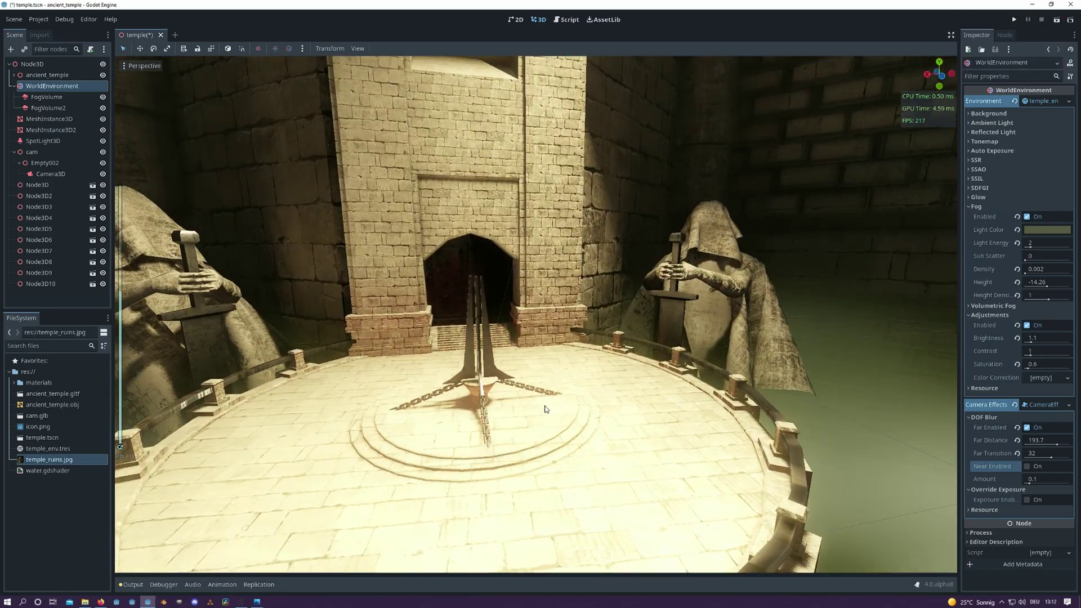
pyautogui.moveTo(570, 380); pyautogui.dragTo(428, 298, button='middle')
pyautogui.scroll(-6, 428, 366)
pyautogui.scroll(-3, 428, 299)
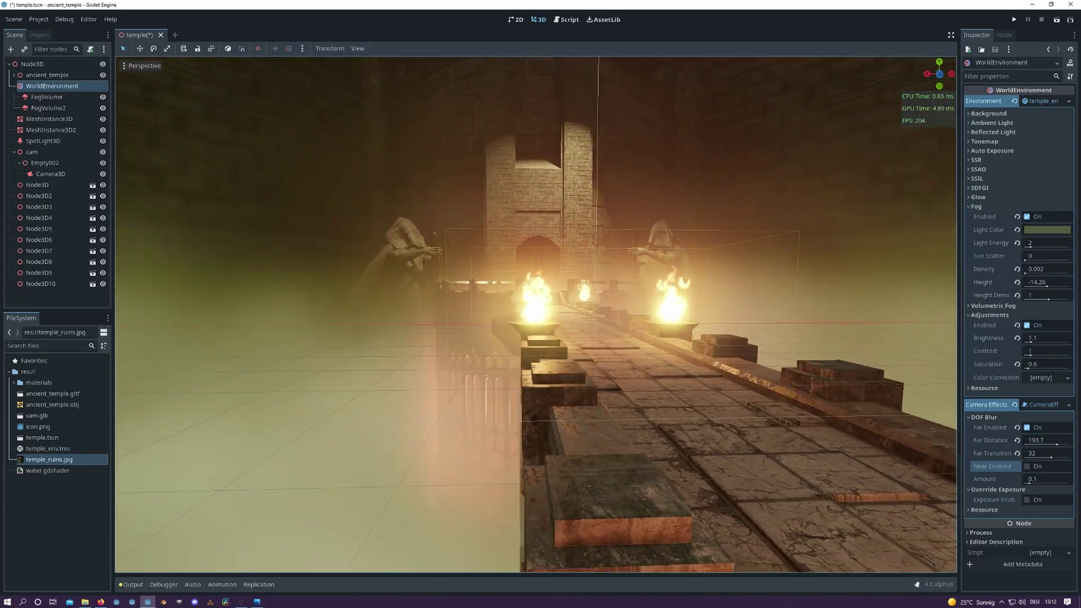
pyautogui.moveTo(535, 315); pyautogui.dragTo(428, 315, button='middle')
pyautogui.moveTo(796, 289); pyautogui.dragTo(699, 220, button='middle')
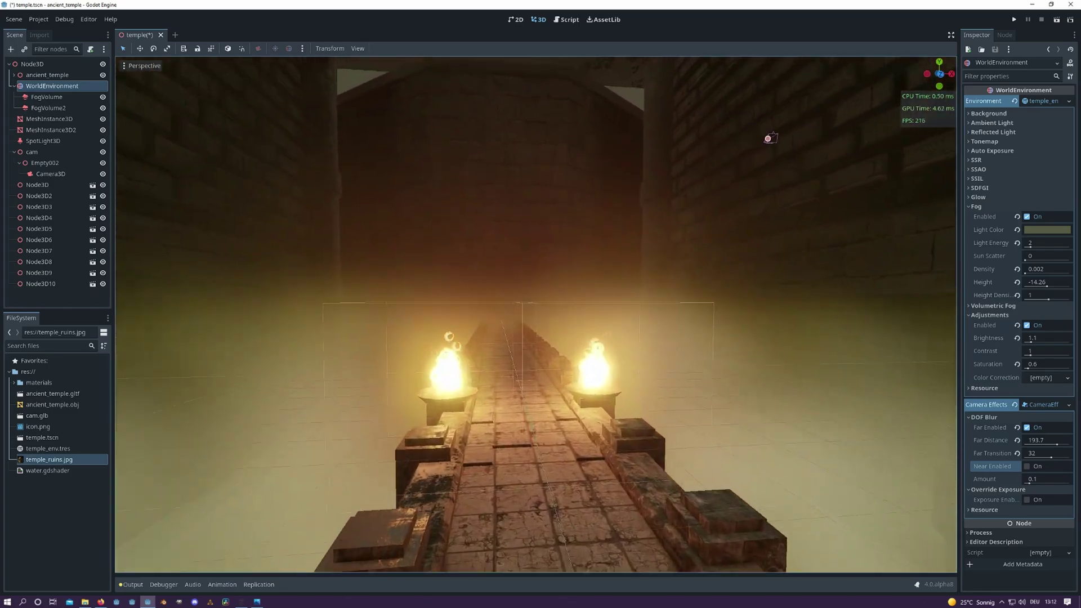